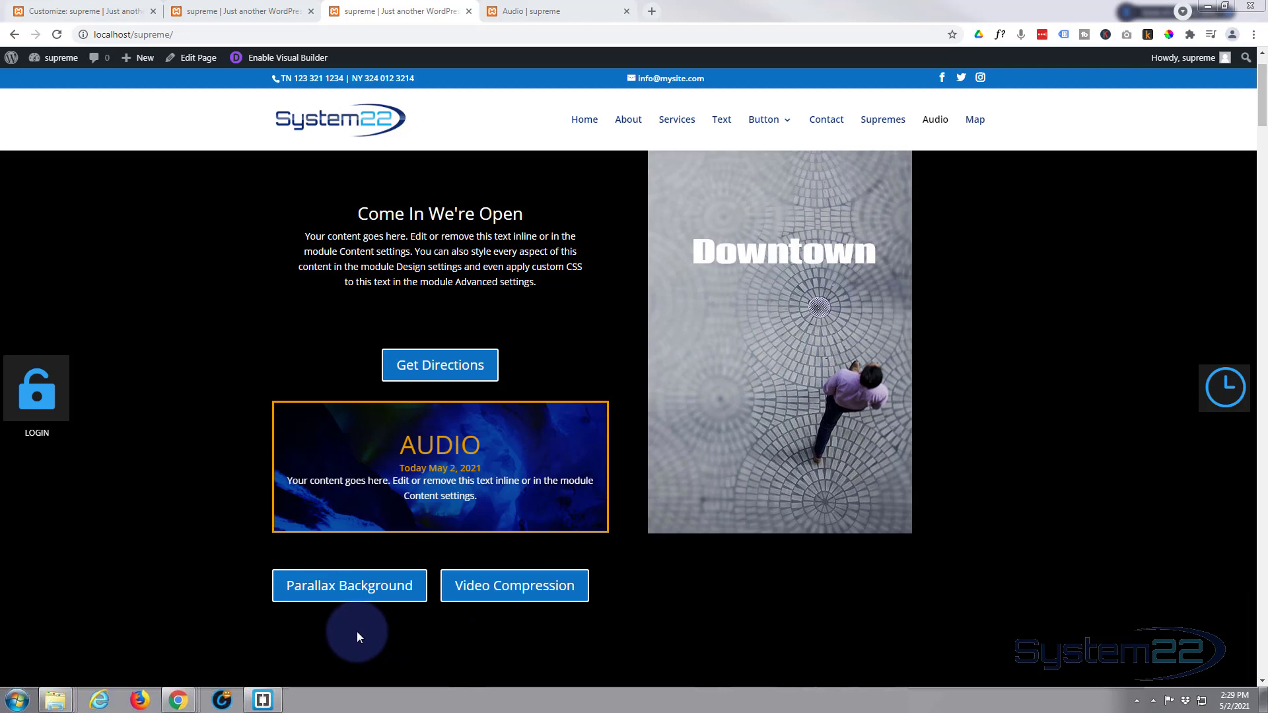
Preview the video lightboxes of the Parallax Background and Video Compression buttons, playing the compression video briefly before closing it.
click(352, 586)
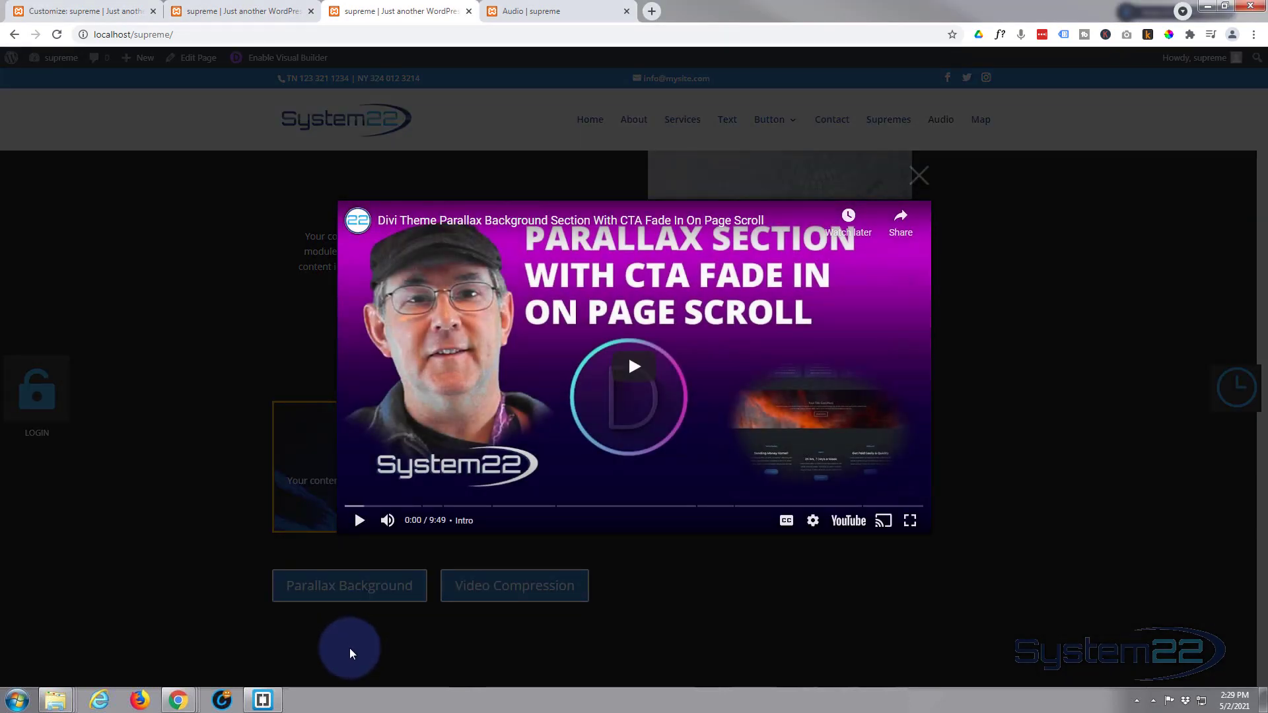
click(350, 648)
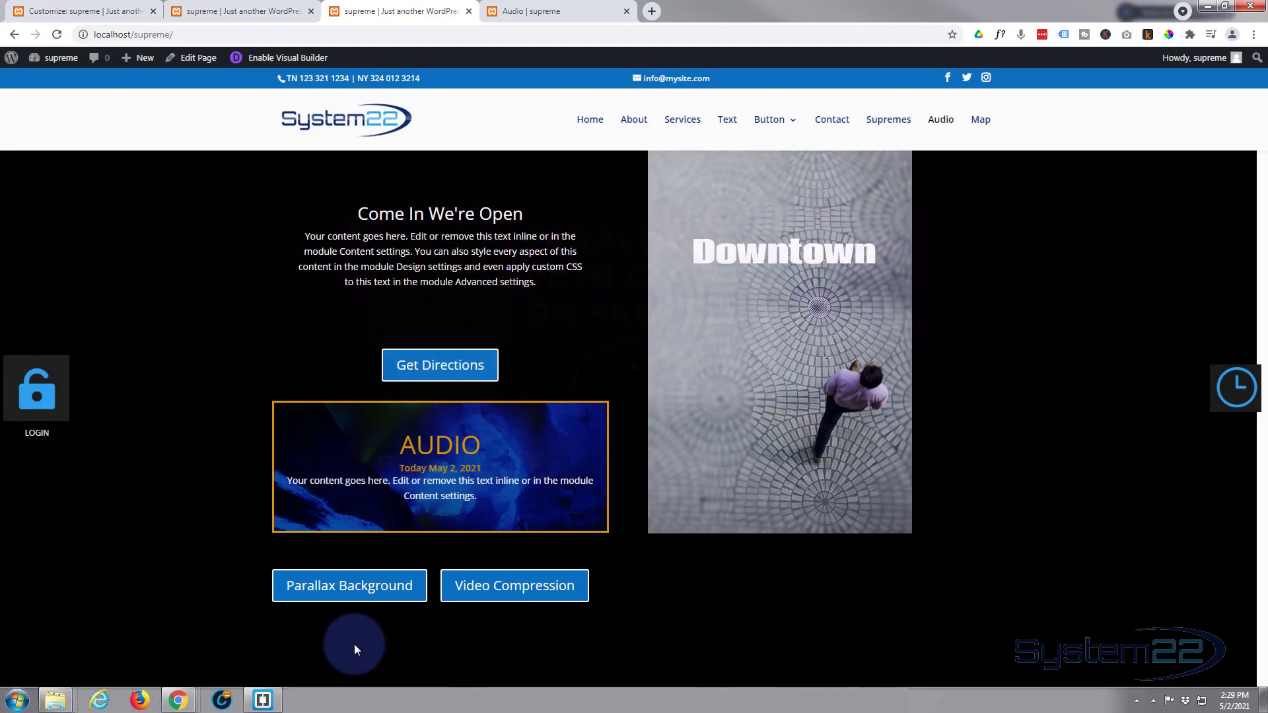
click(502, 590)
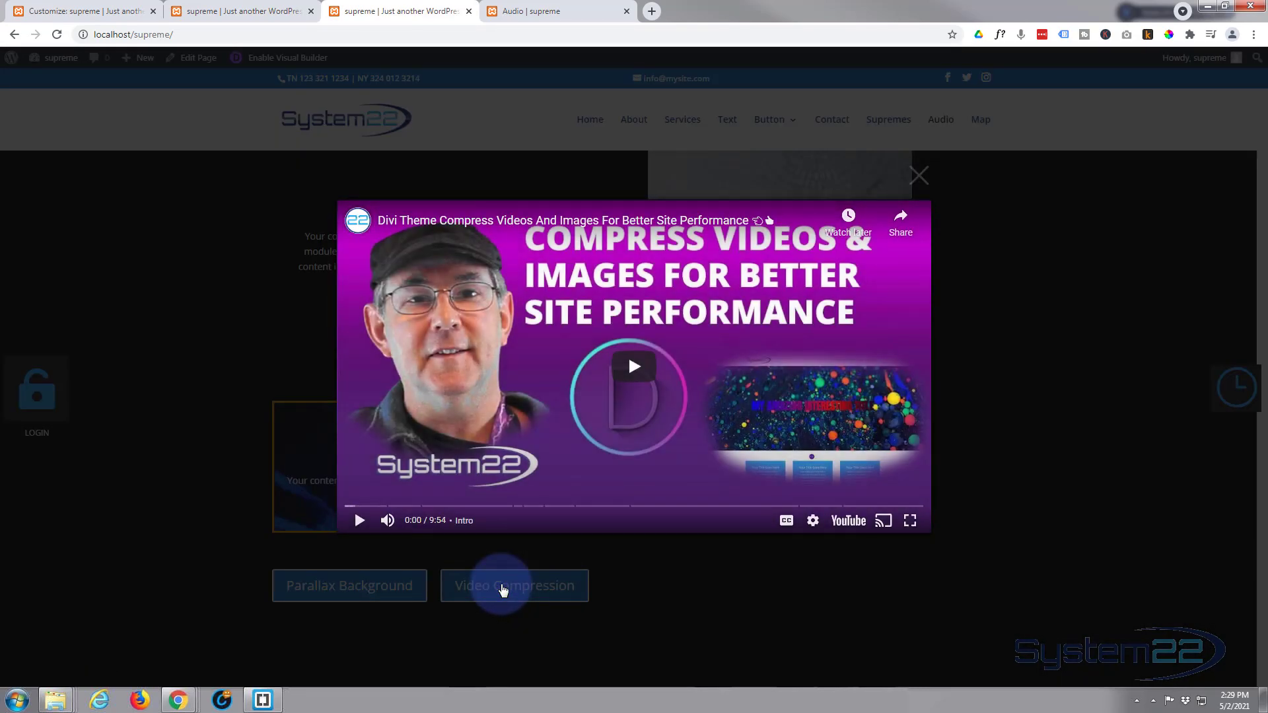
click(546, 459)
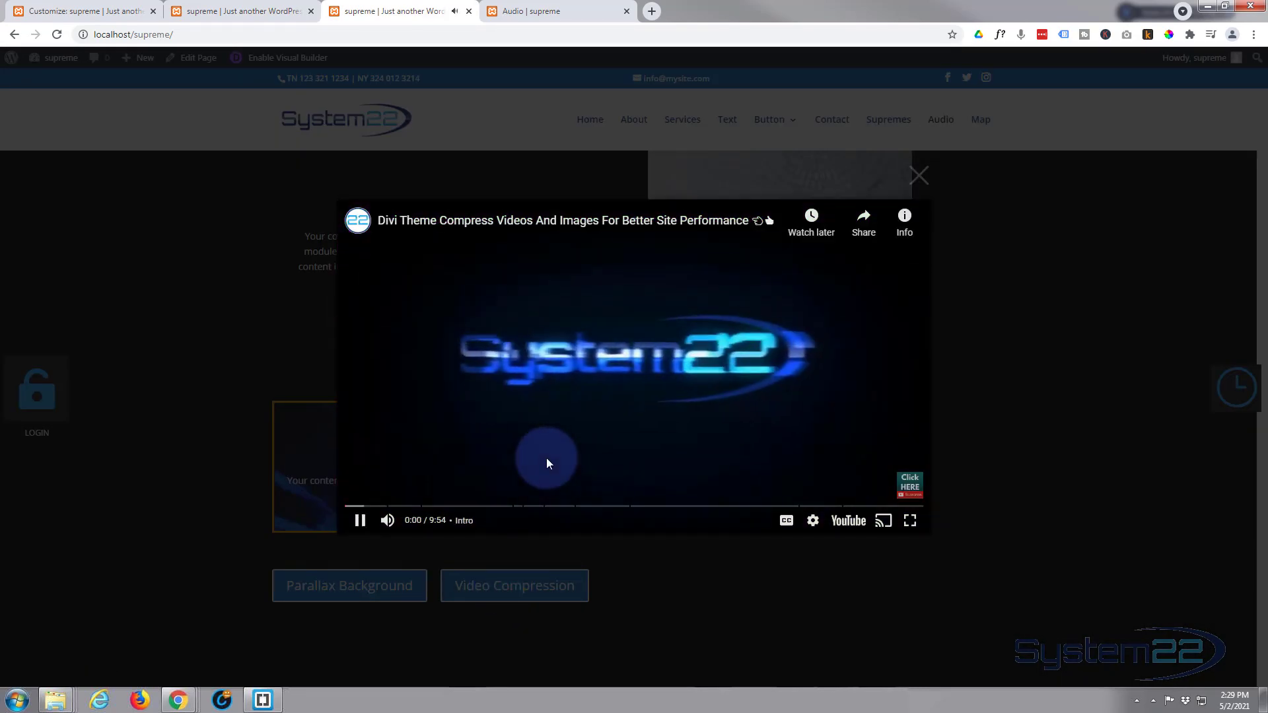
click(432, 422)
click(242, 395)
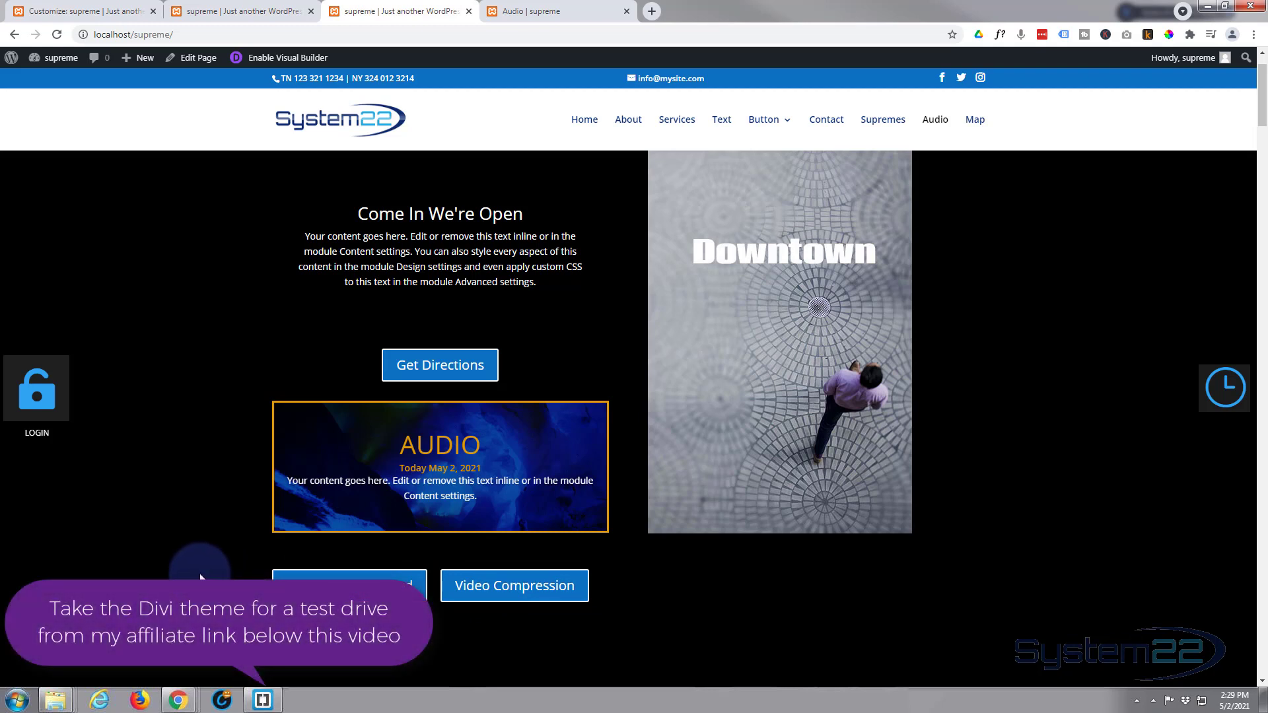
Enable the Visual Builder and insert a Supreme Button module in the empty column below the Downtown image.
click(277, 58)
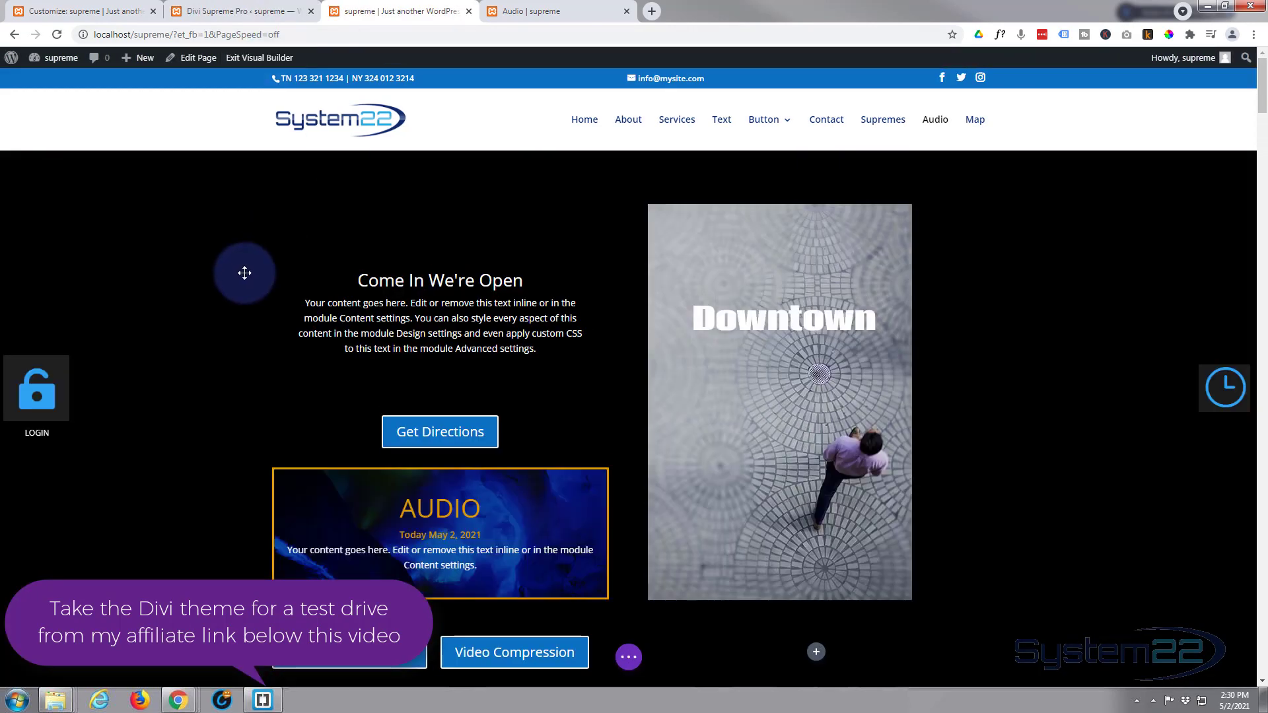
scroll(241, 269, down, 3)
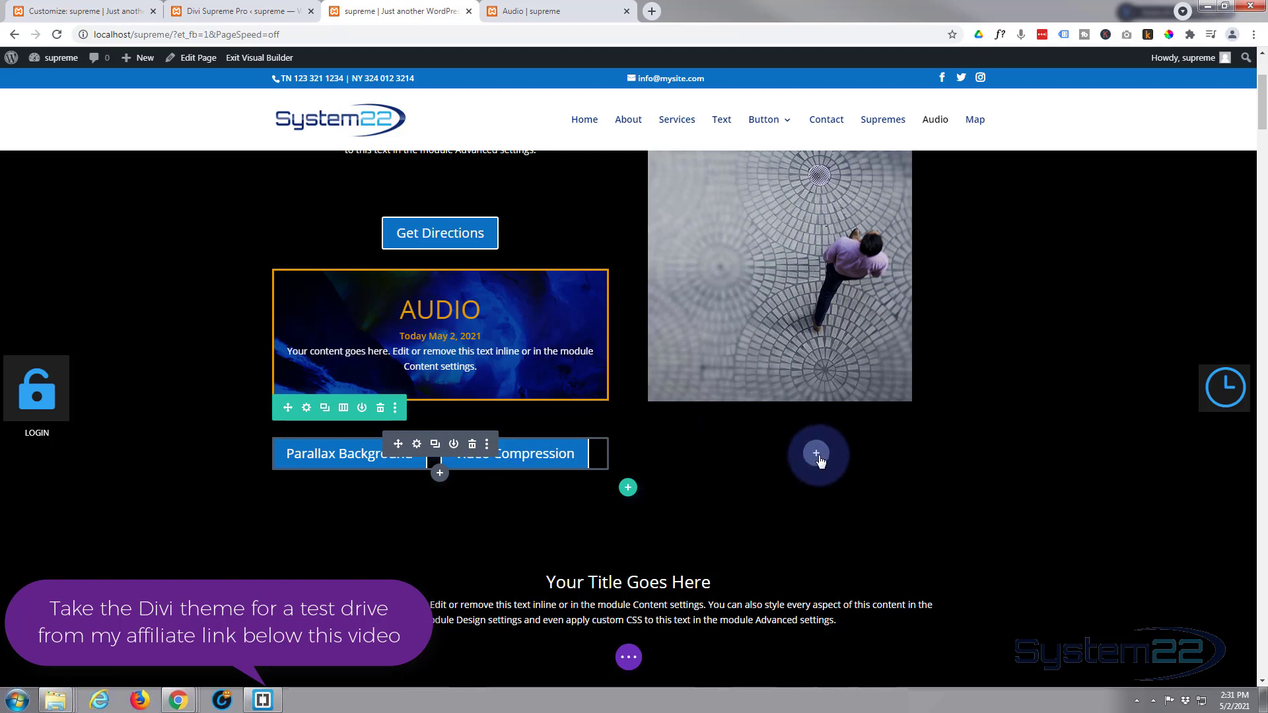
click(817, 454)
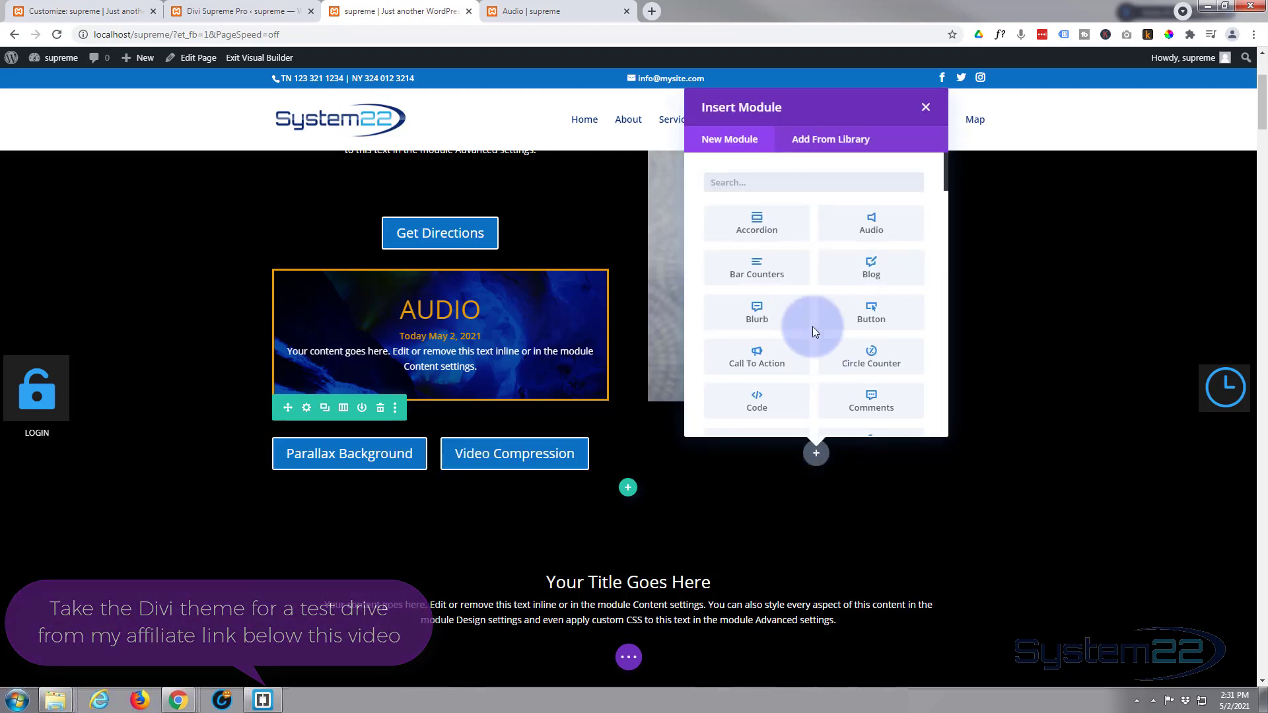
scroll(782, 239, down, 5)
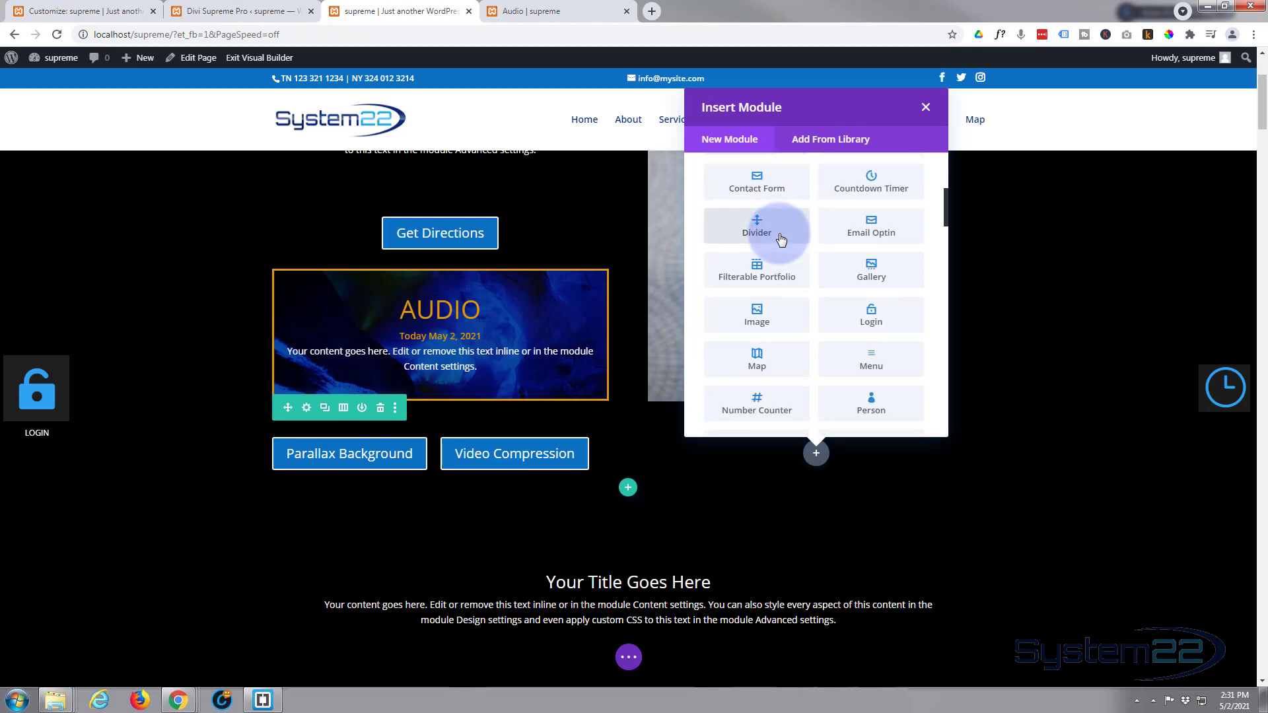
scroll(781, 239, down, 6)
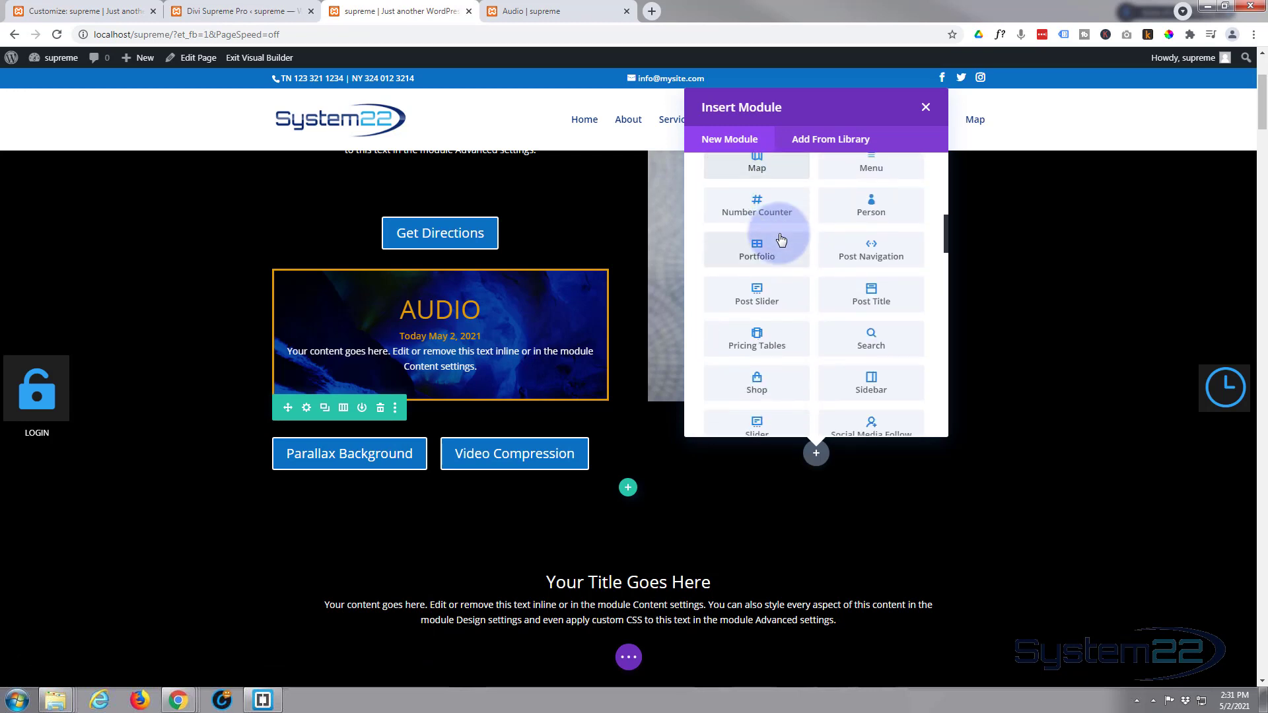
scroll(781, 239, down, 3)
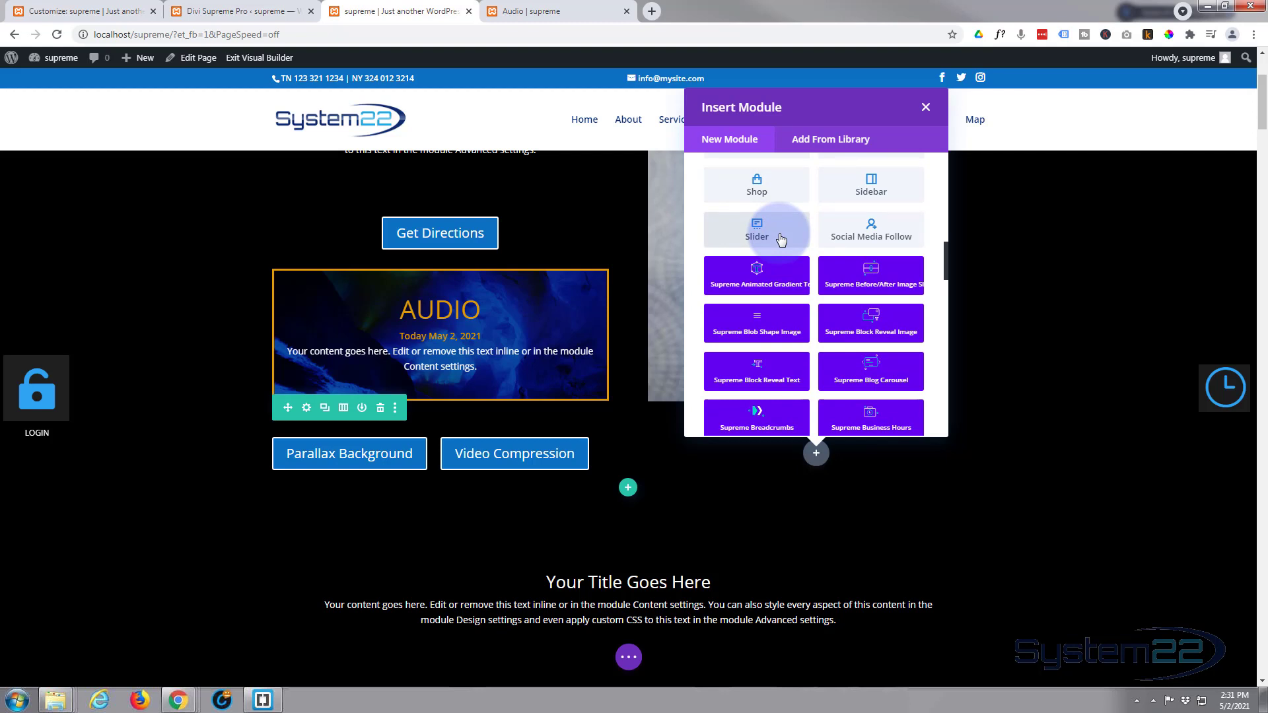
scroll(779, 234, down, 1)
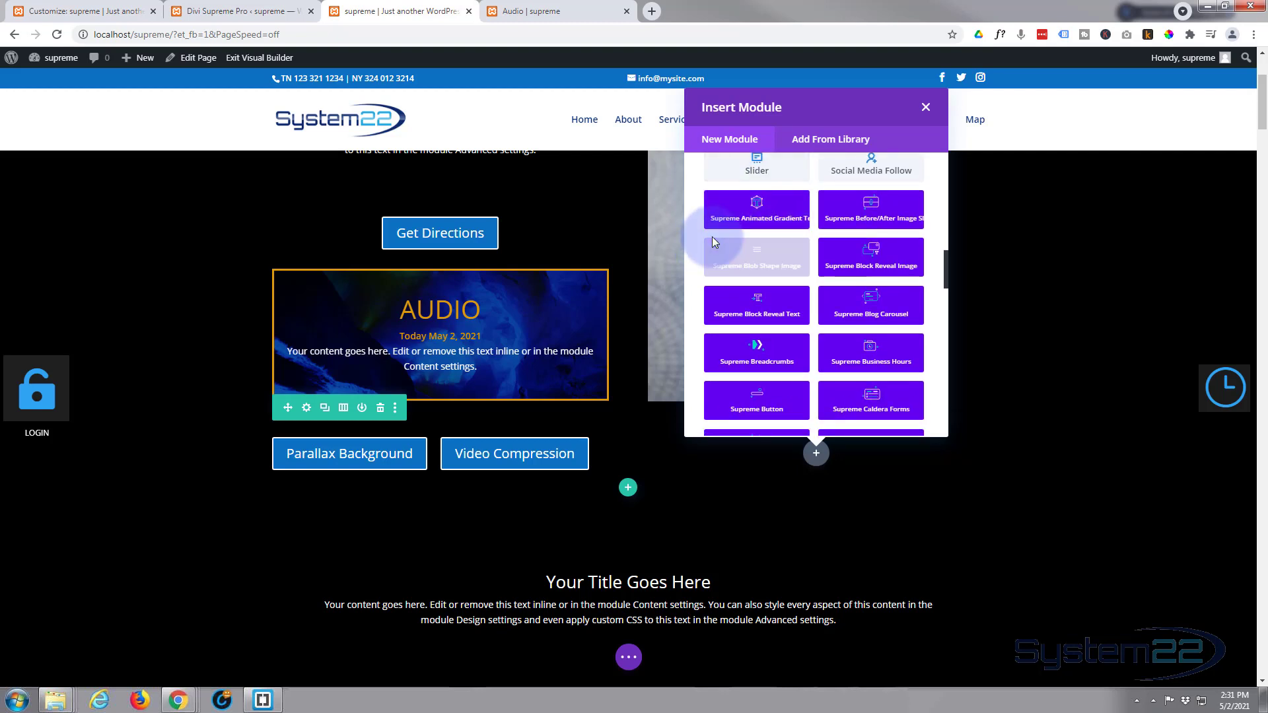
click(763, 407)
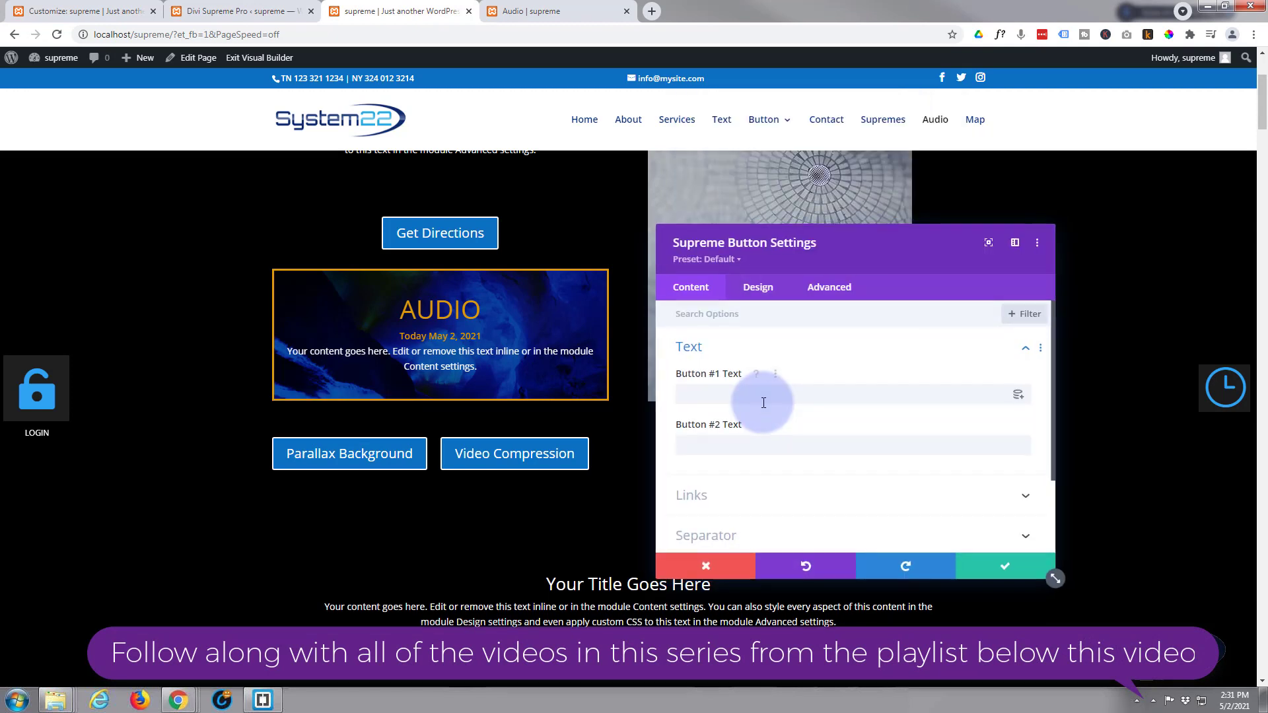
Set the Button #1 text to "3D Flipbox Module" and the Button #2 text to "Gradient Headline".
drag(858, 249, 409, 229)
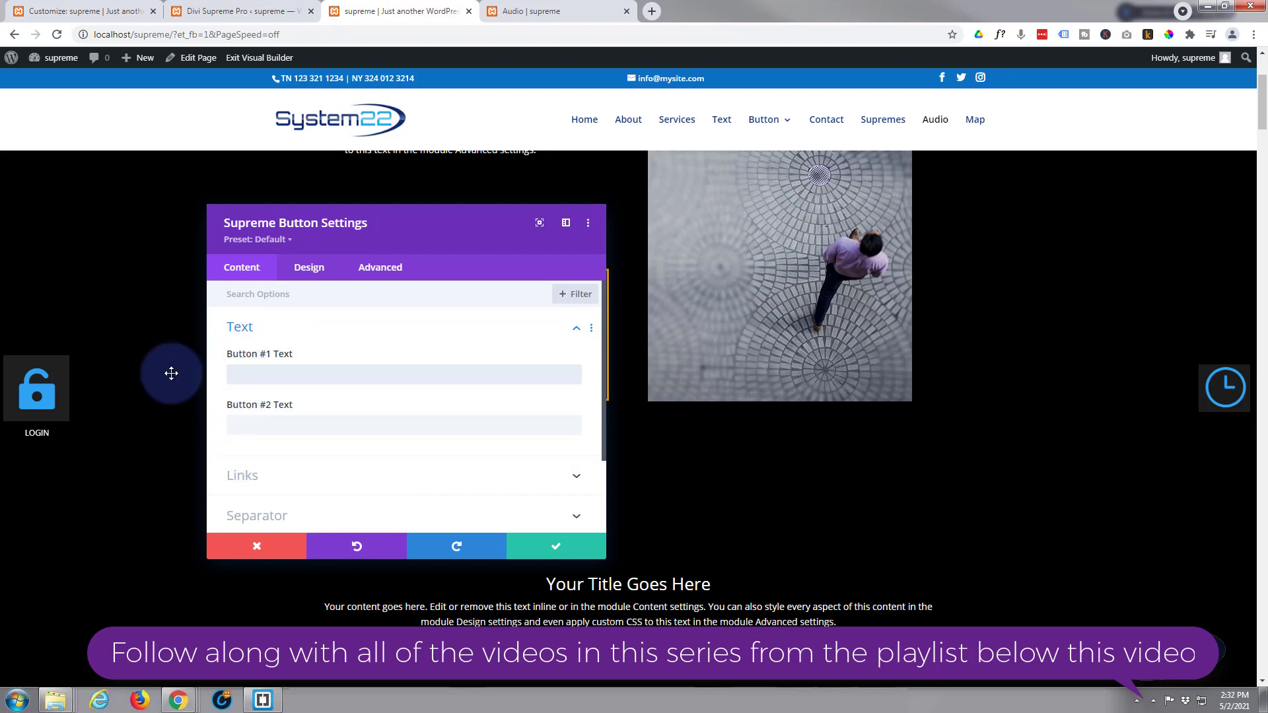
text(3D F)
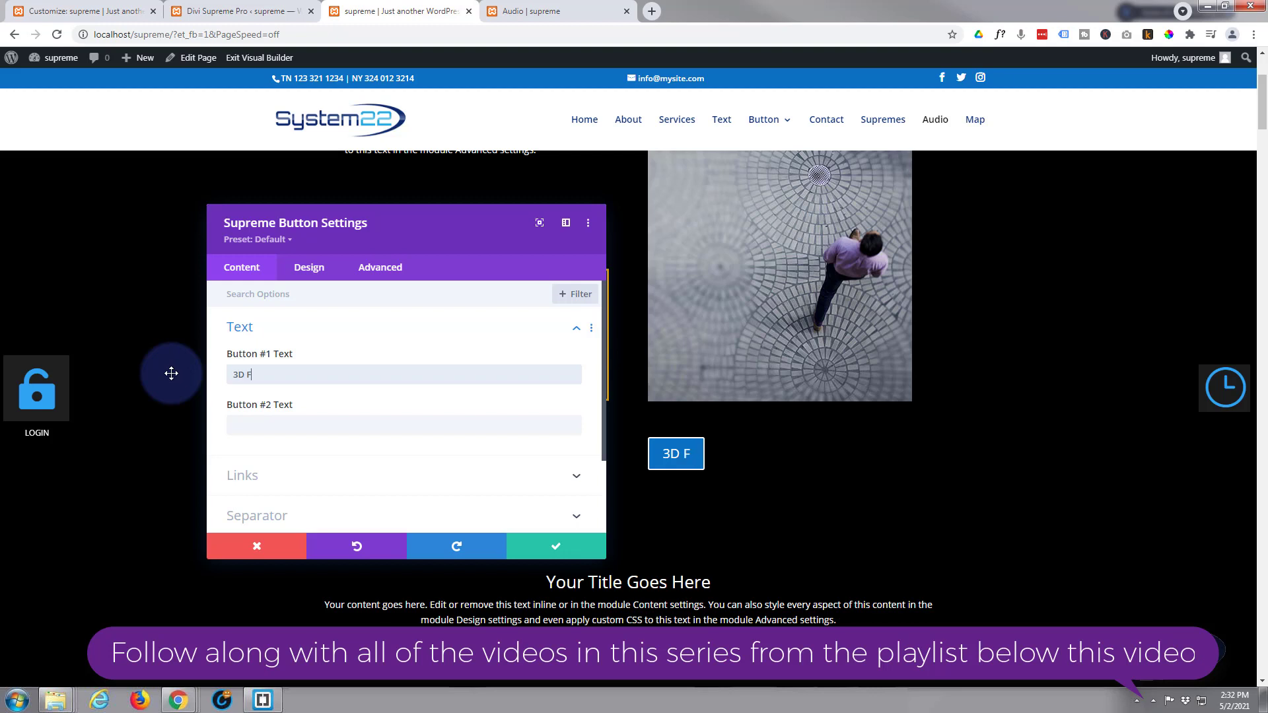
text(lipbox Module)
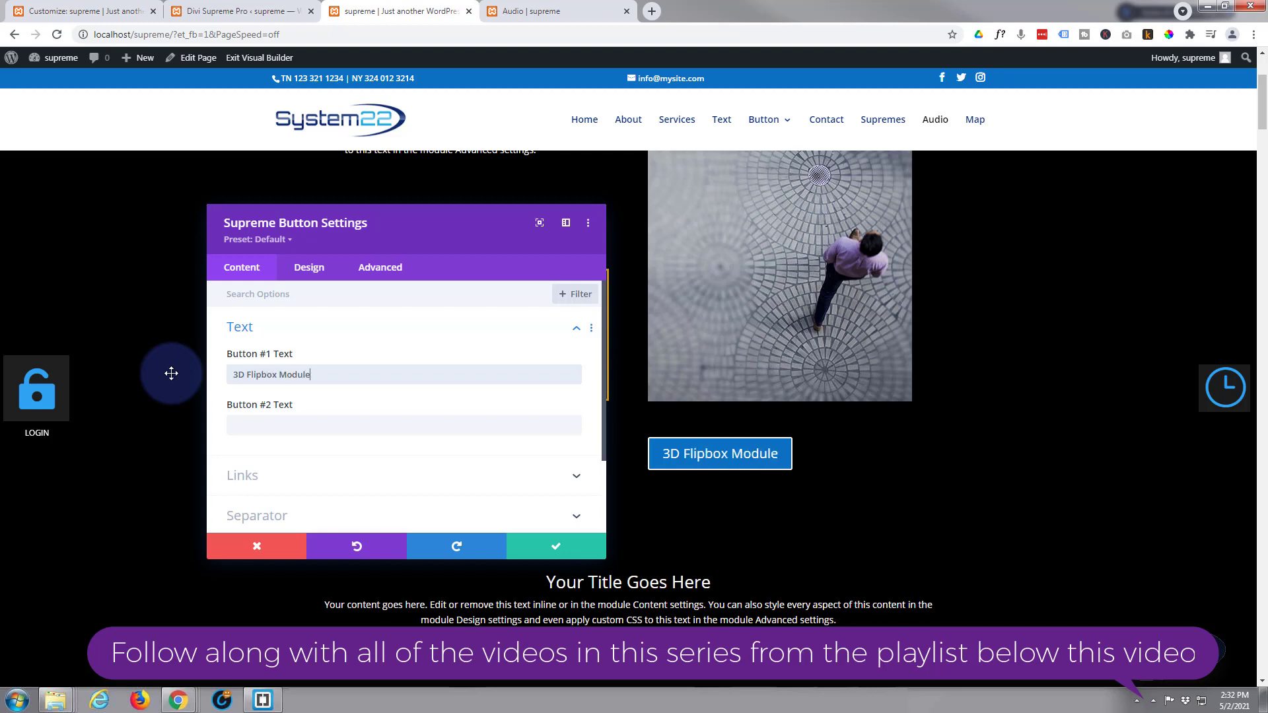
key(Tab)
text(Gr)
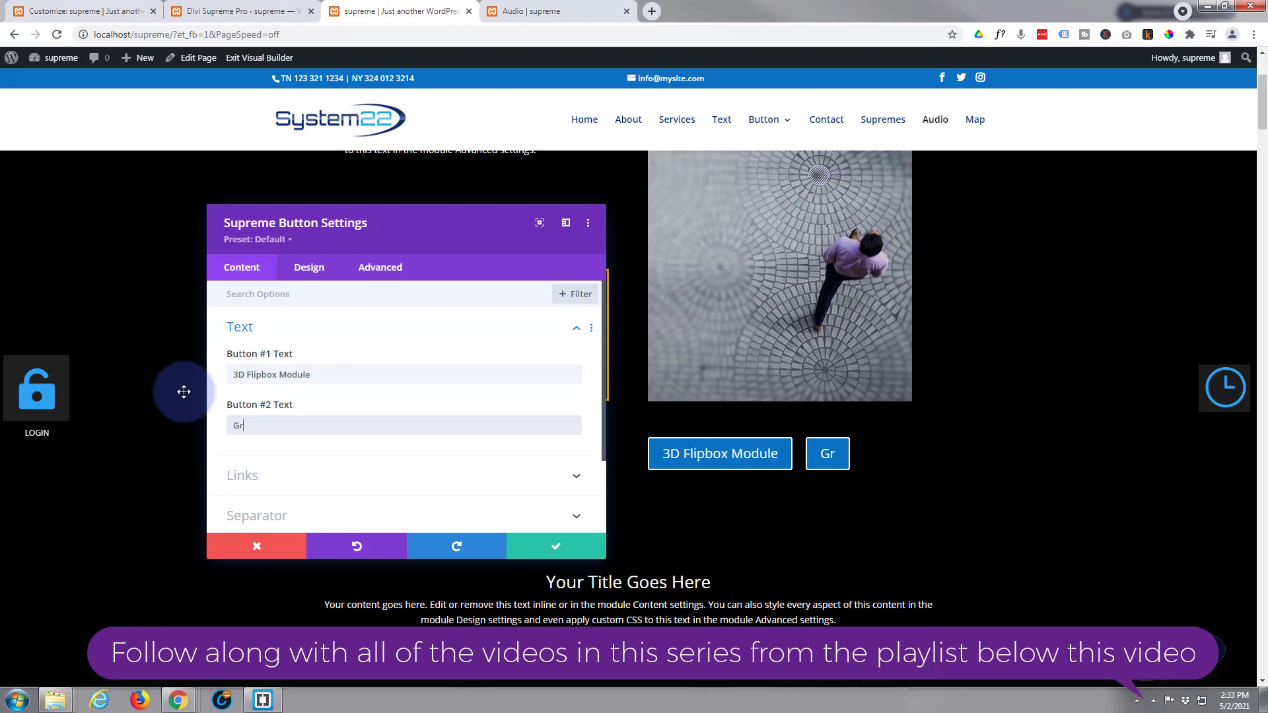
text(adient Headline)
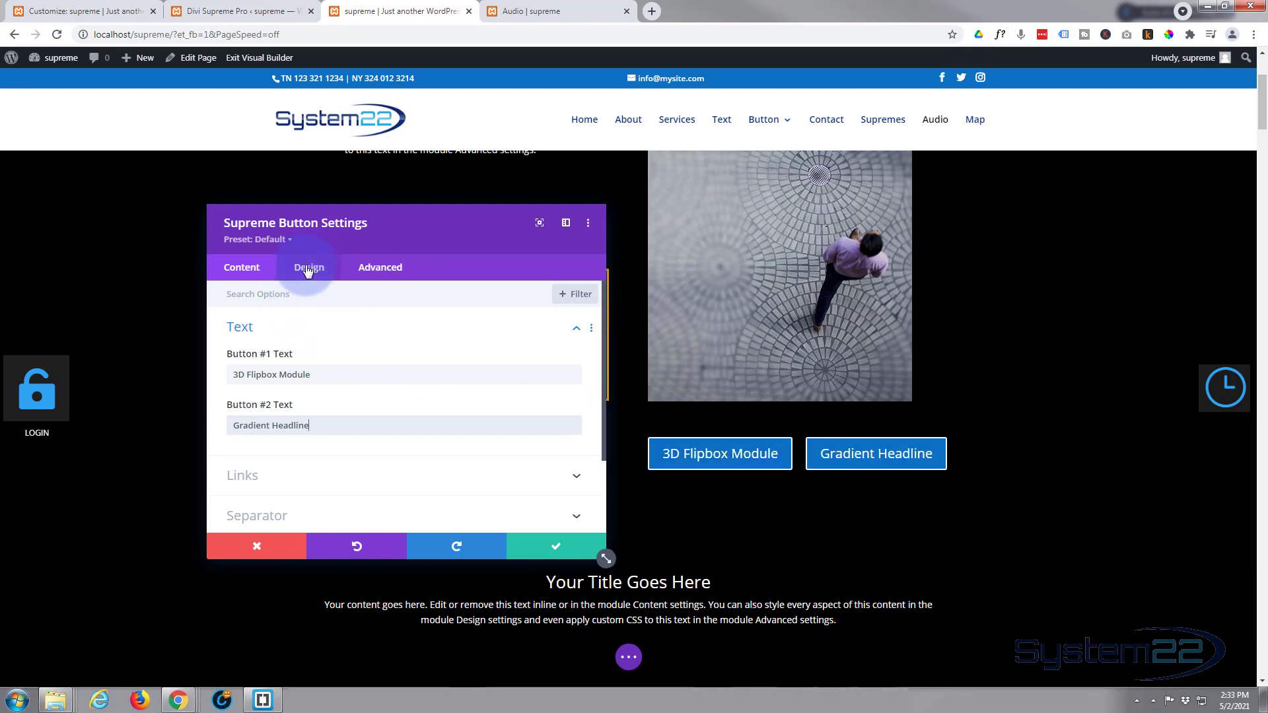
mouse_move(356, 353)
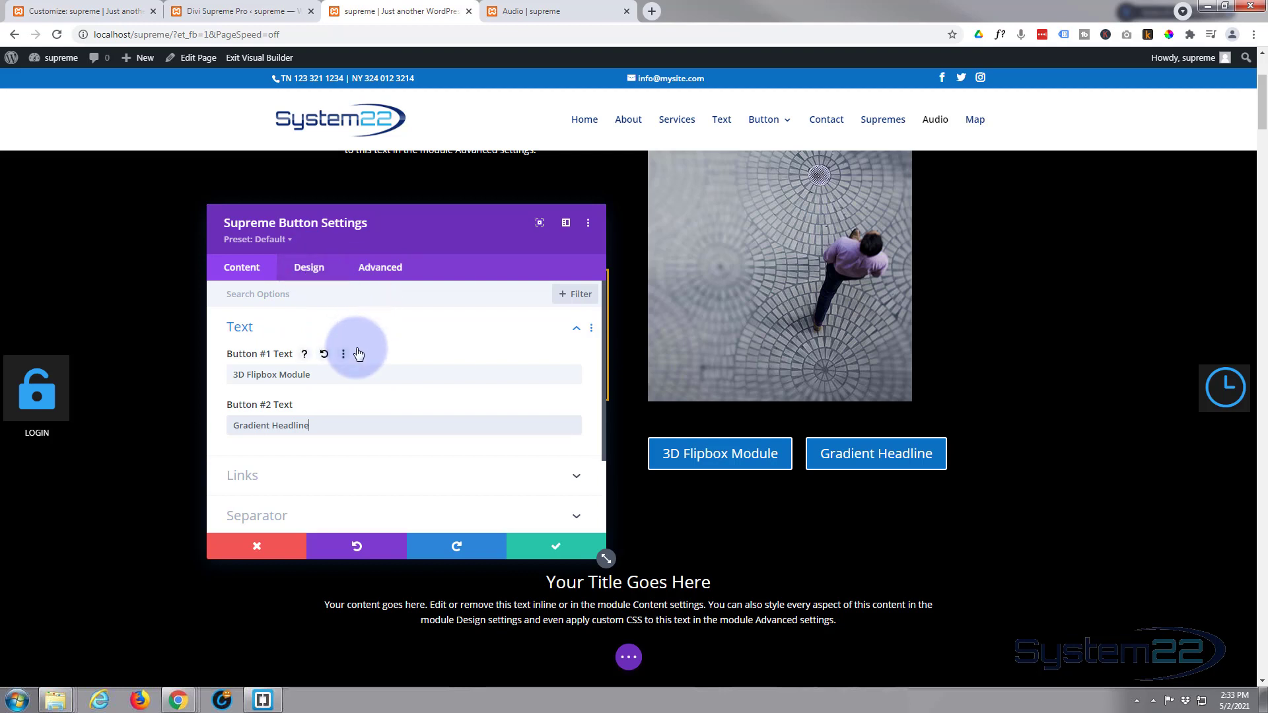
scroll(357, 348, down, 3)
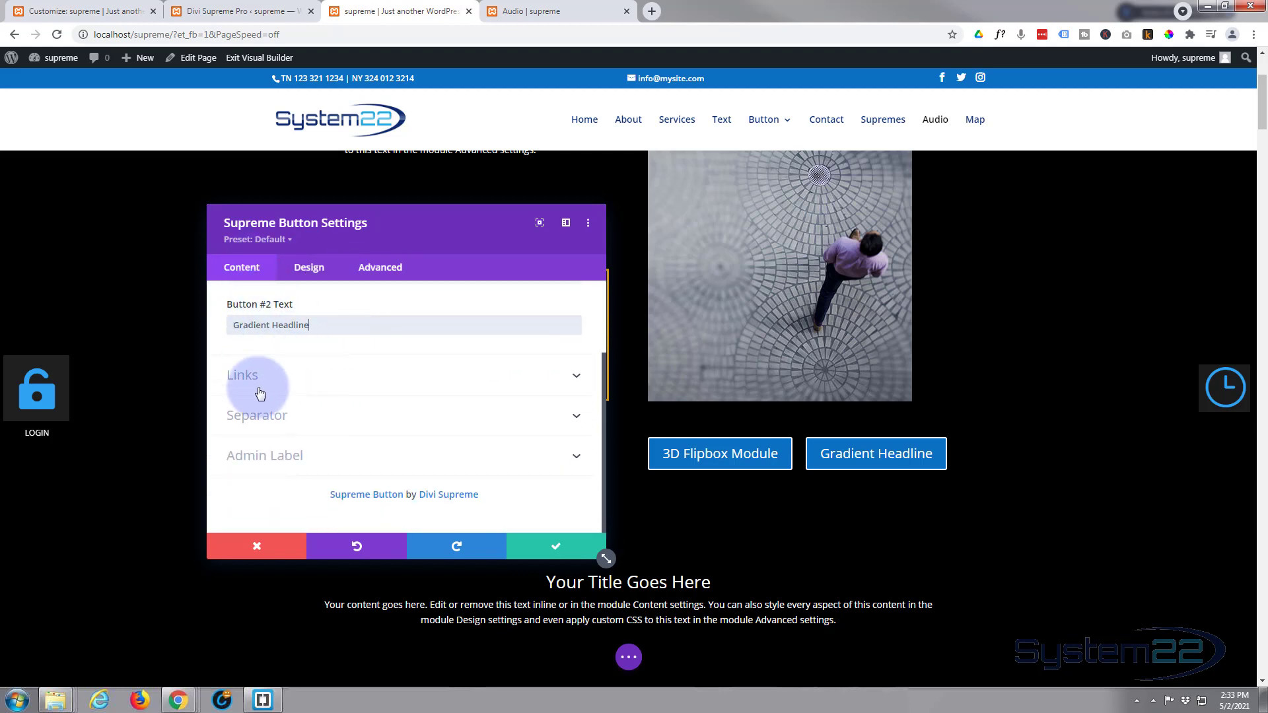
click(311, 383)
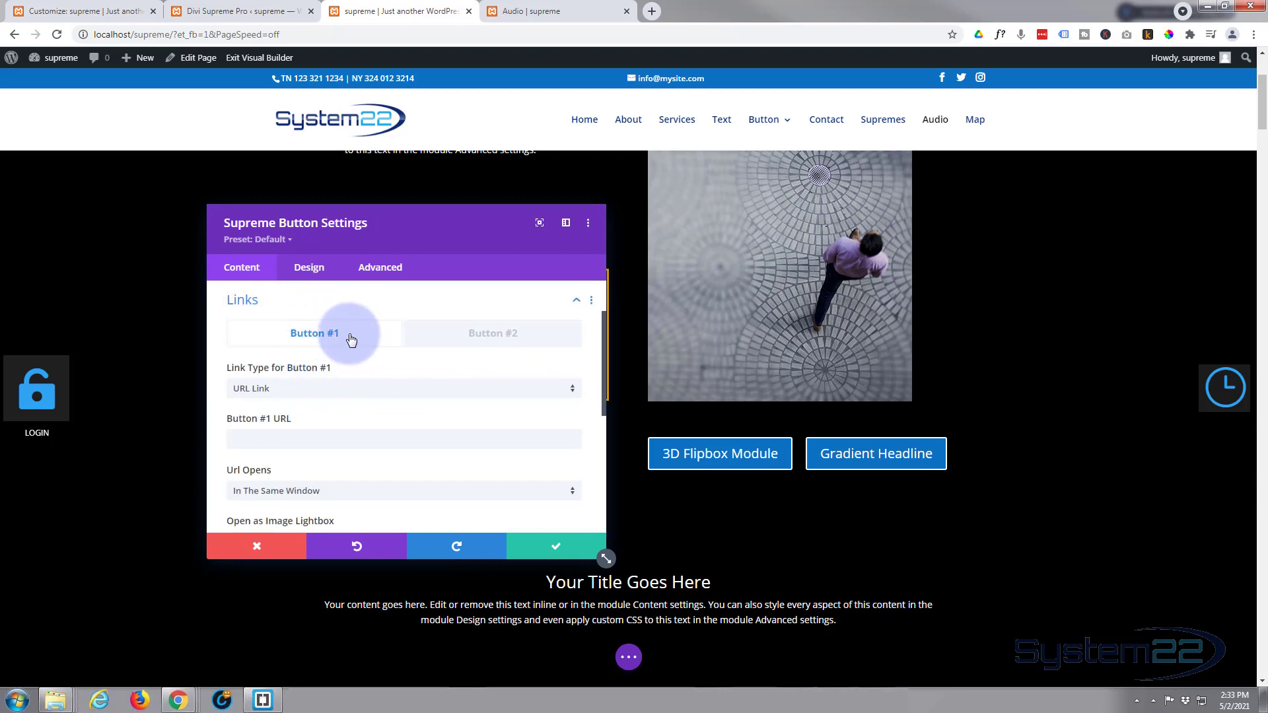
scroll(354, 359, down, 3)
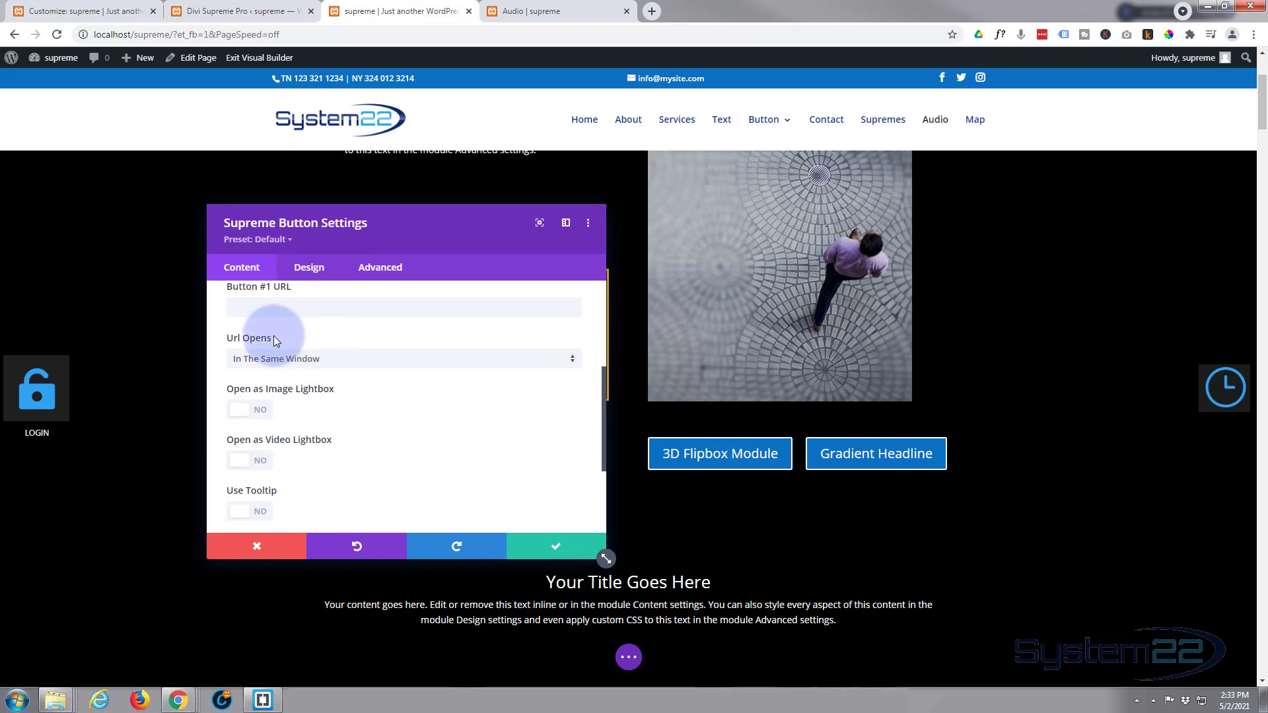
scroll(273, 335, up, 3)
click(313, 390)
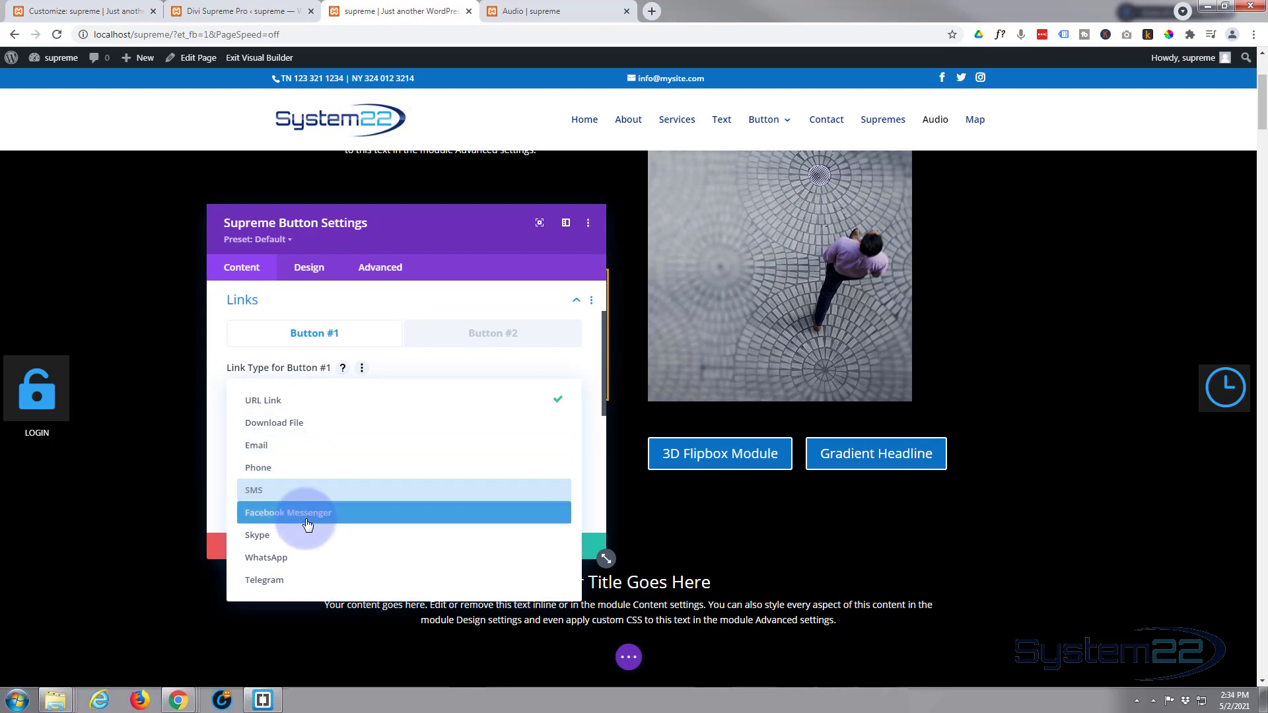
click(215, 358)
scroll(215, 351, down, 1)
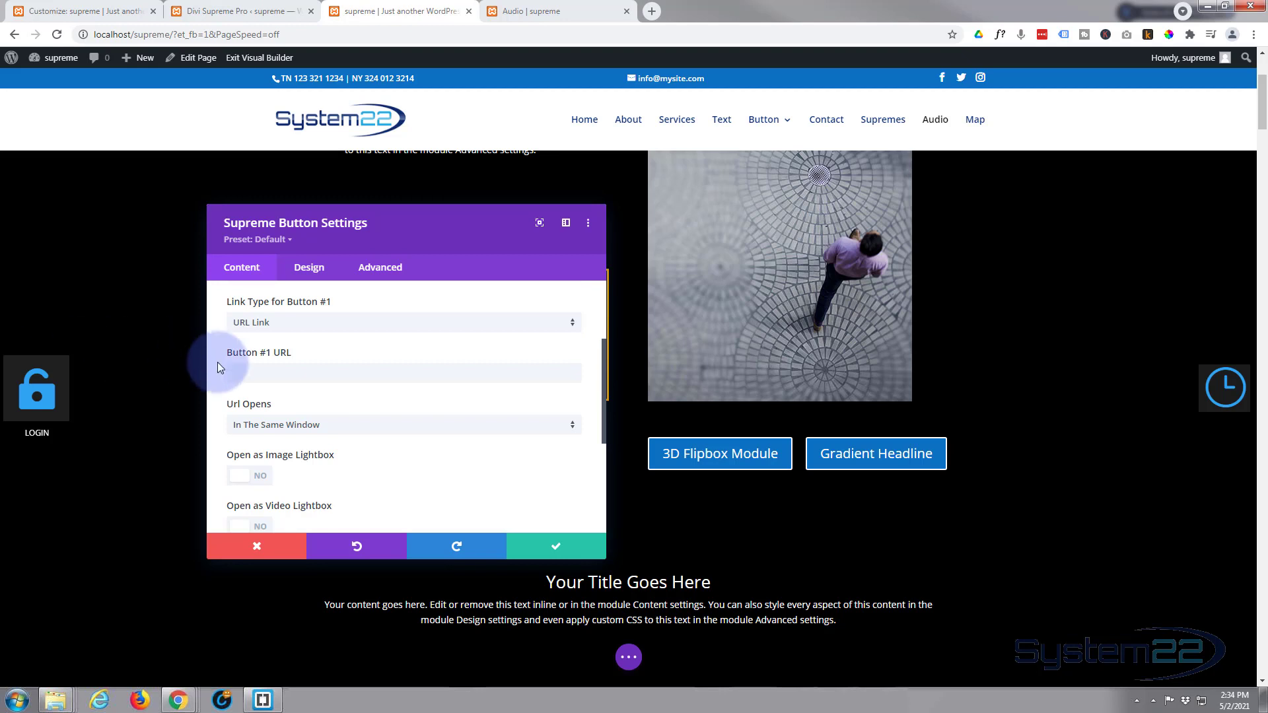
click(246, 374)
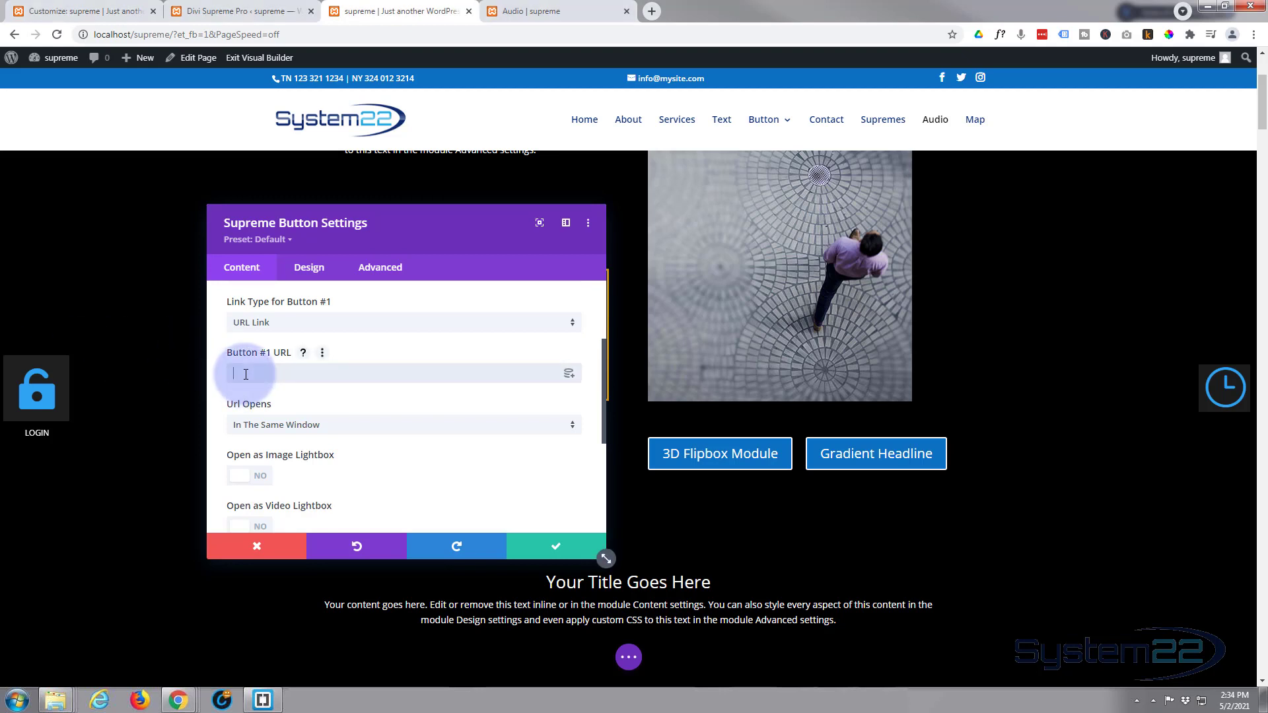
text(https://youtu.be/UAmaxcLiwi8)
click(367, 367)
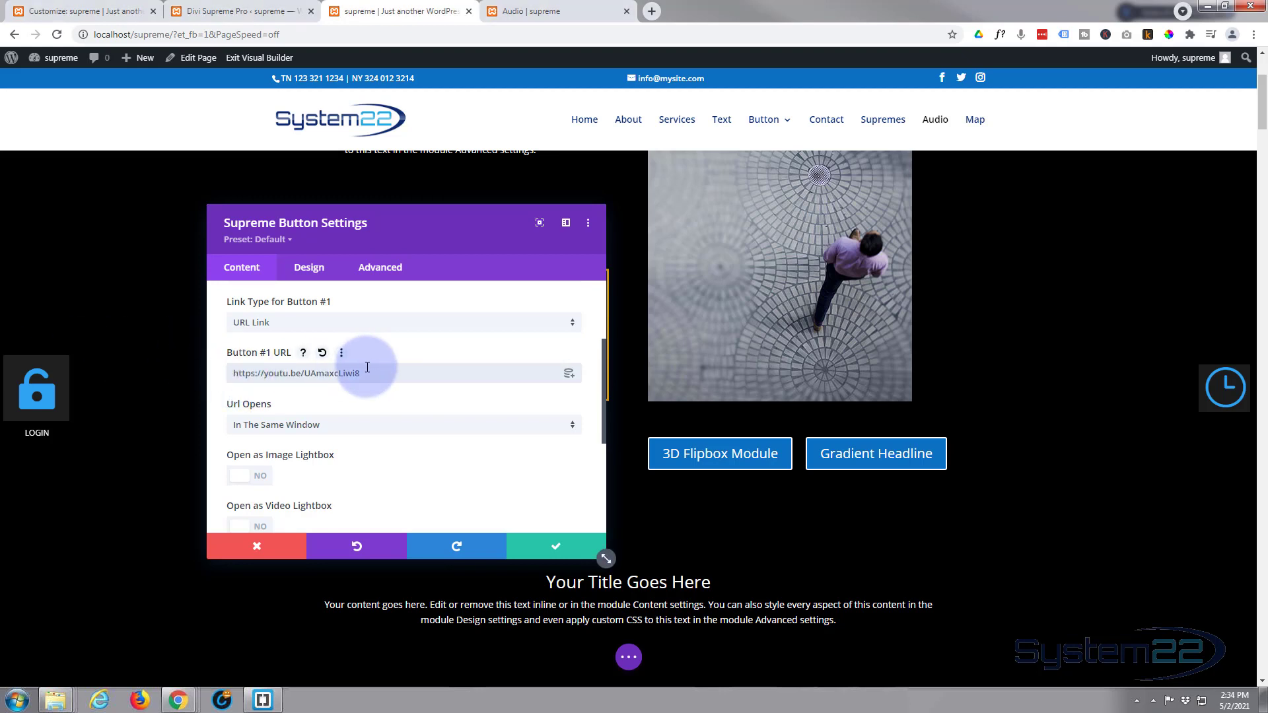
scroll(367, 367, up, 2)
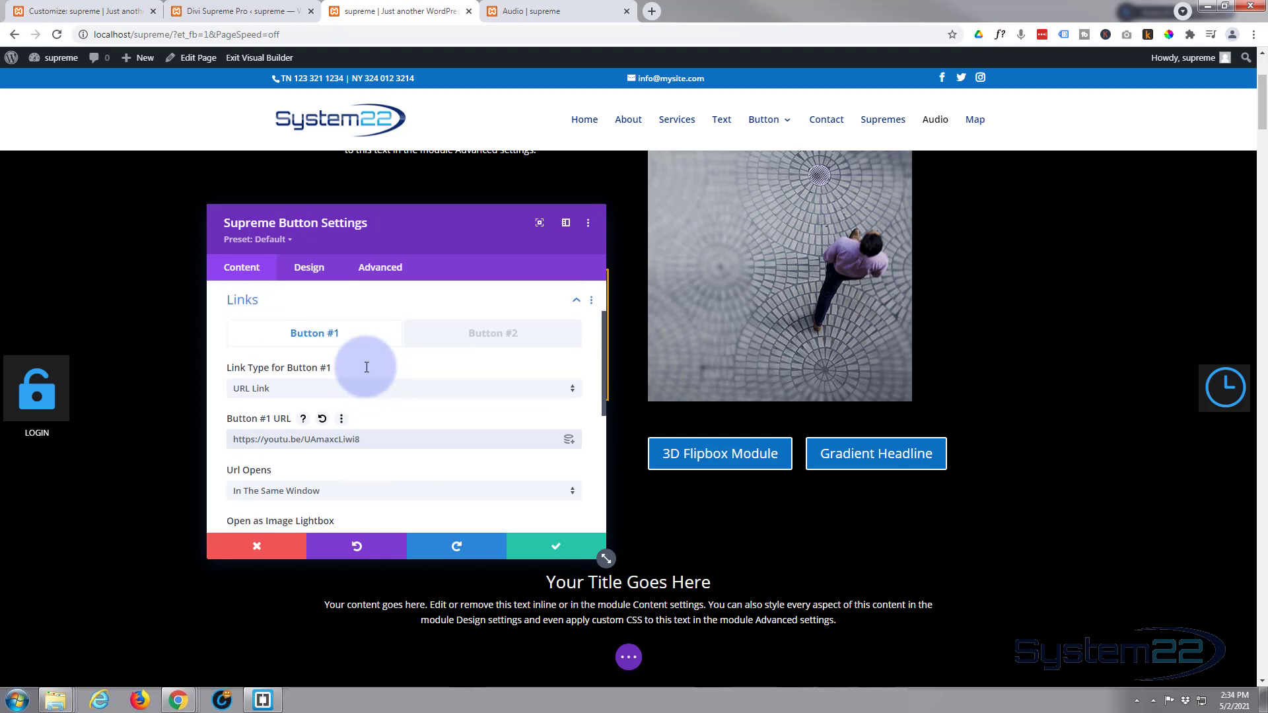
click(480, 337)
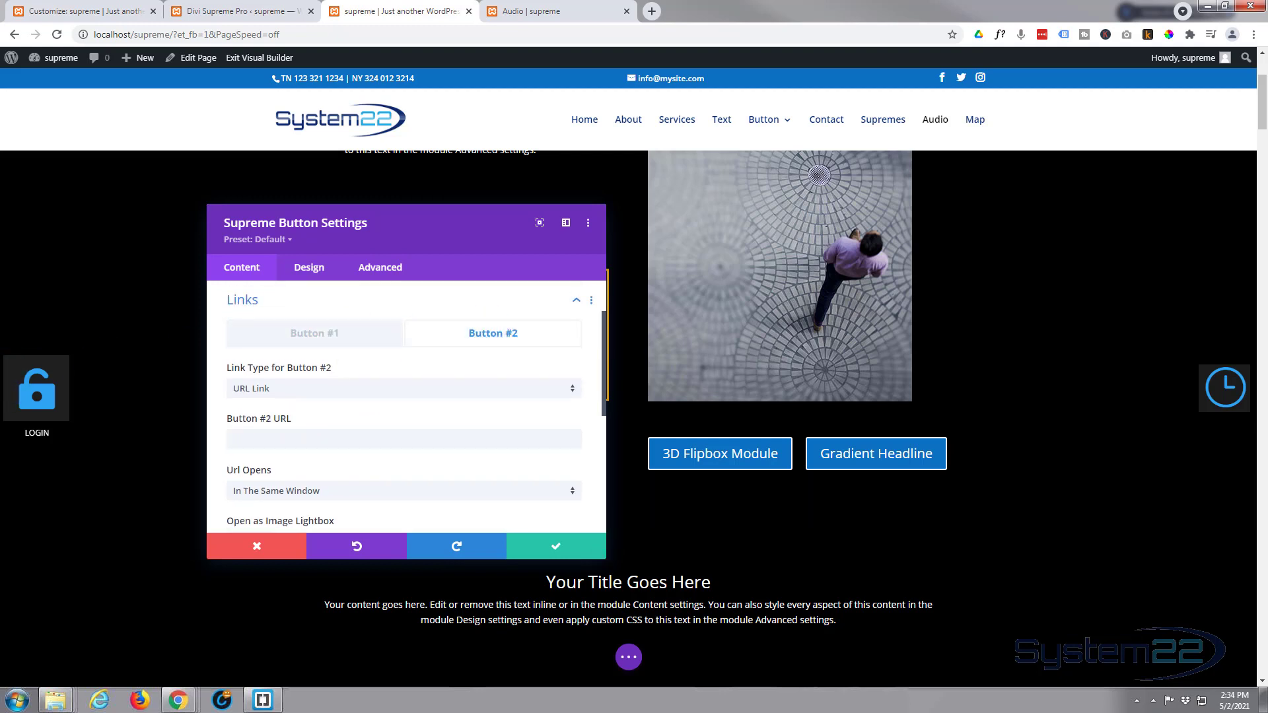
click(255, 440)
text(https://youtu.be/Rm0-h1gY_kc)
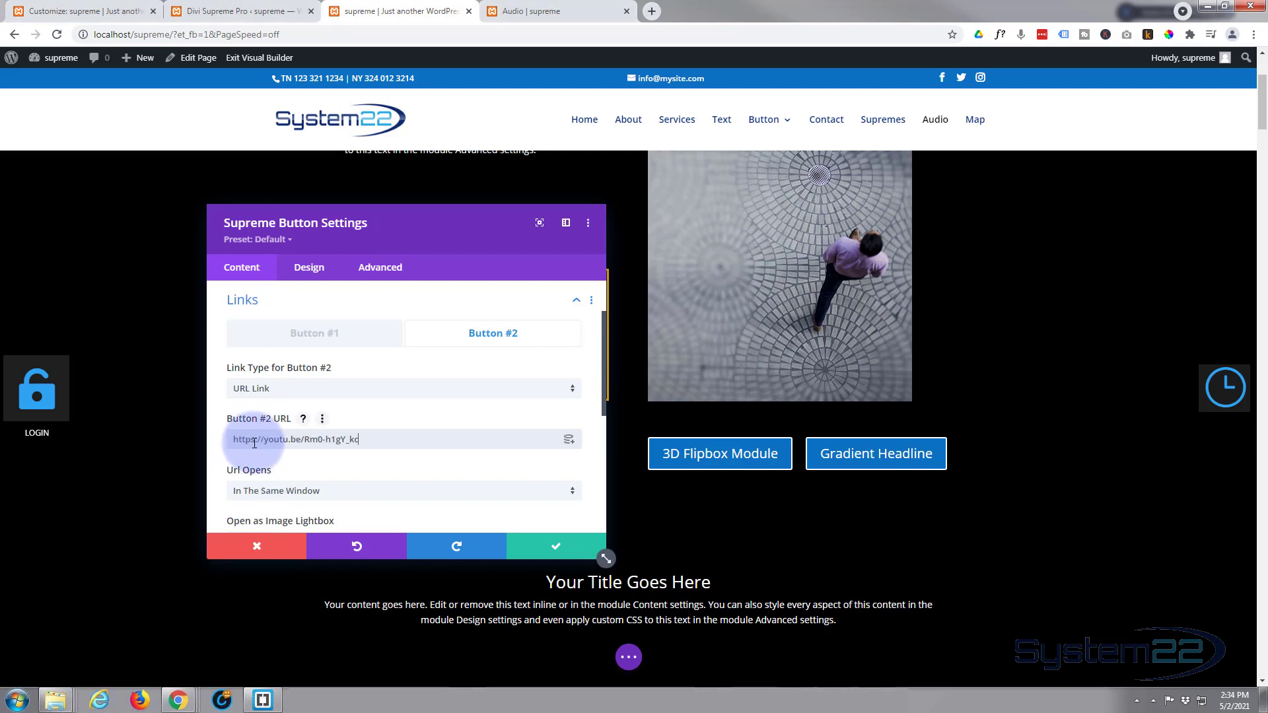
scroll(325, 368, down, 1)
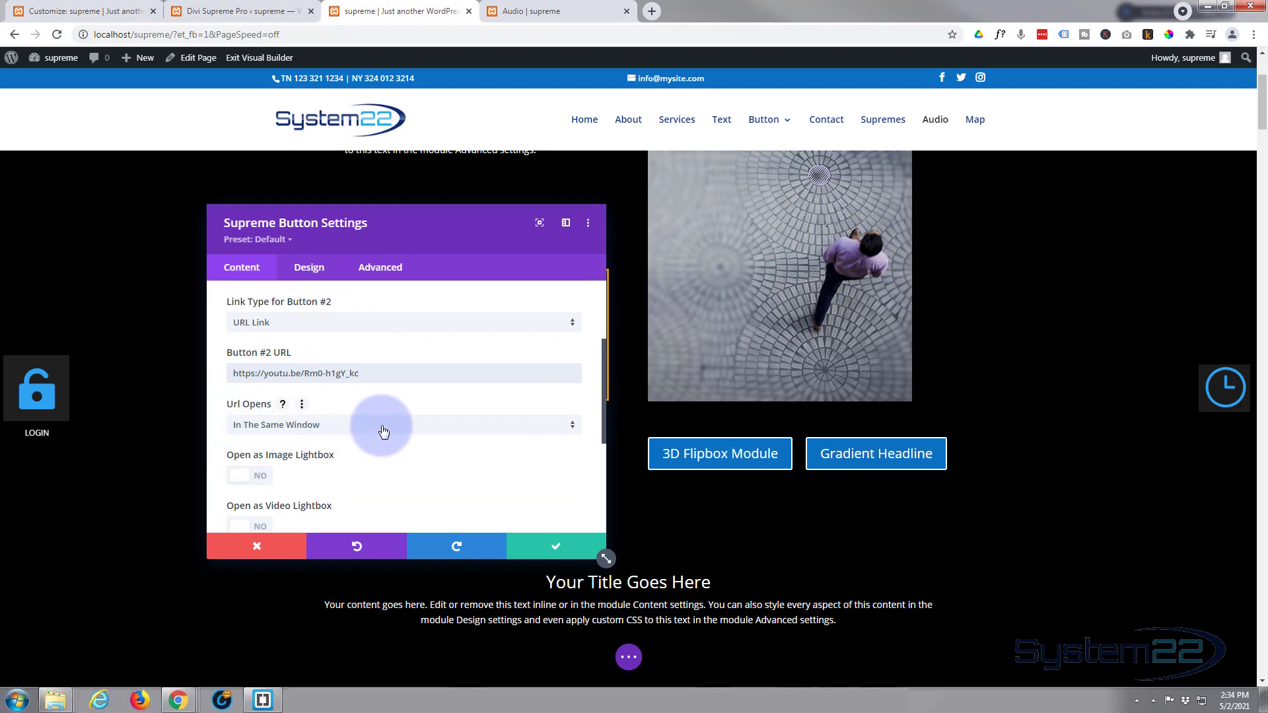
scroll(383, 431, down, 1)
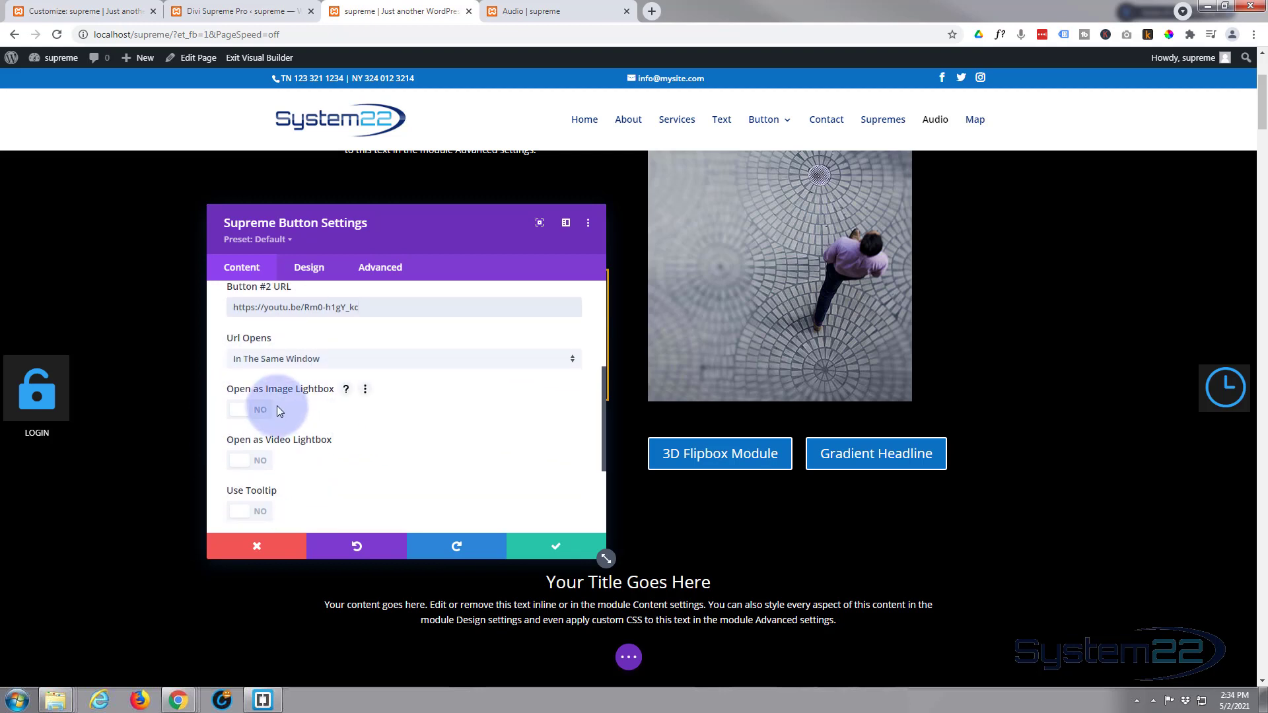
click(252, 464)
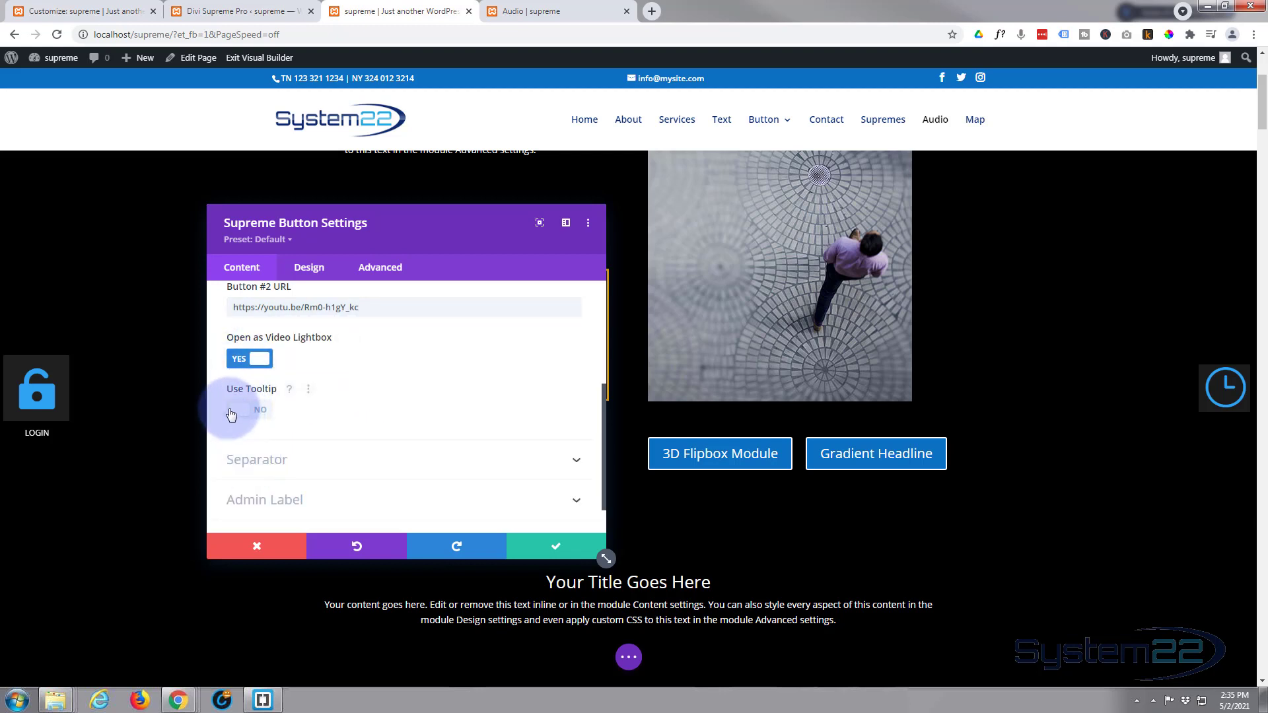
Turn on the tooltip for Button #2 with the content "How to create a gradient headline".
click(256, 414)
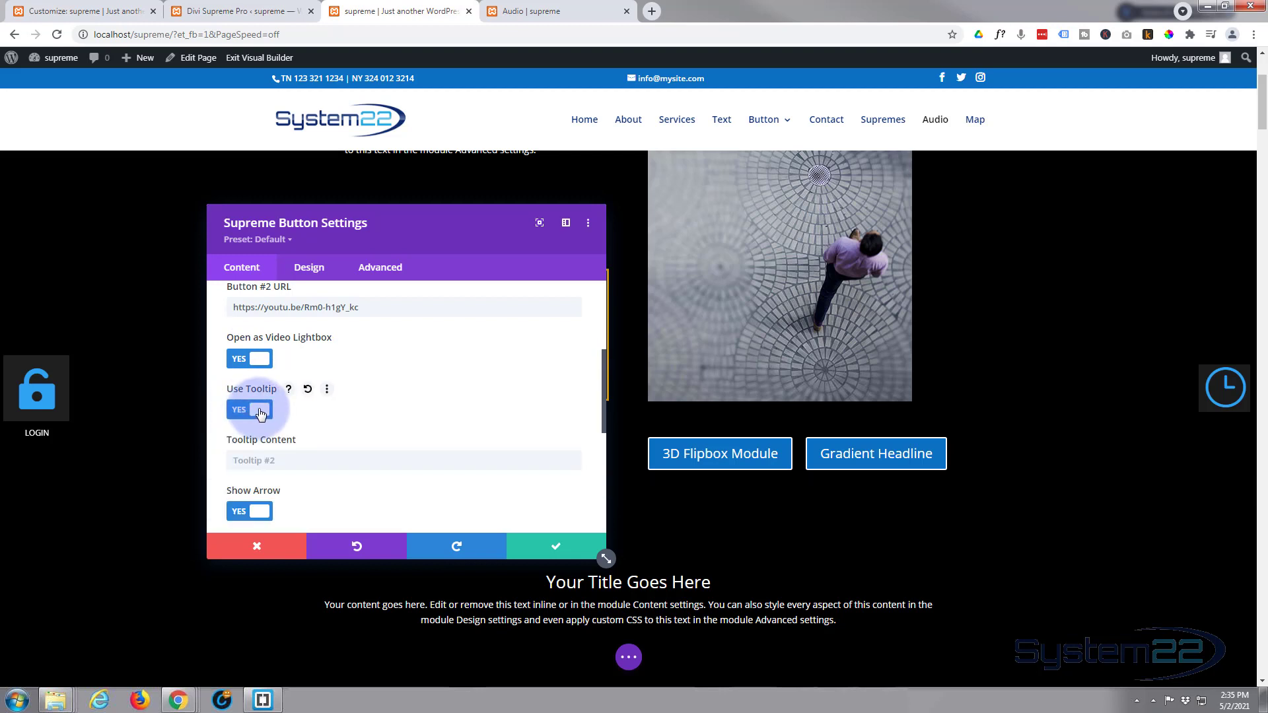
click(244, 459)
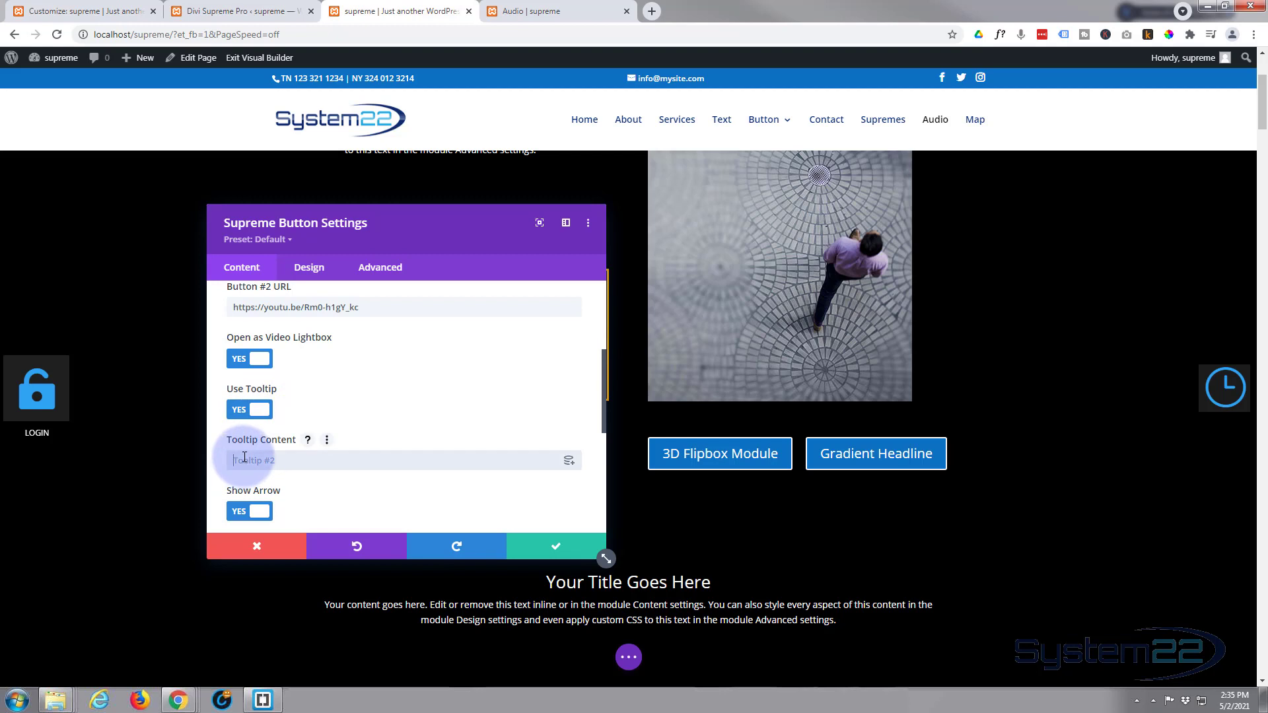
text(How to create a gradient headli)
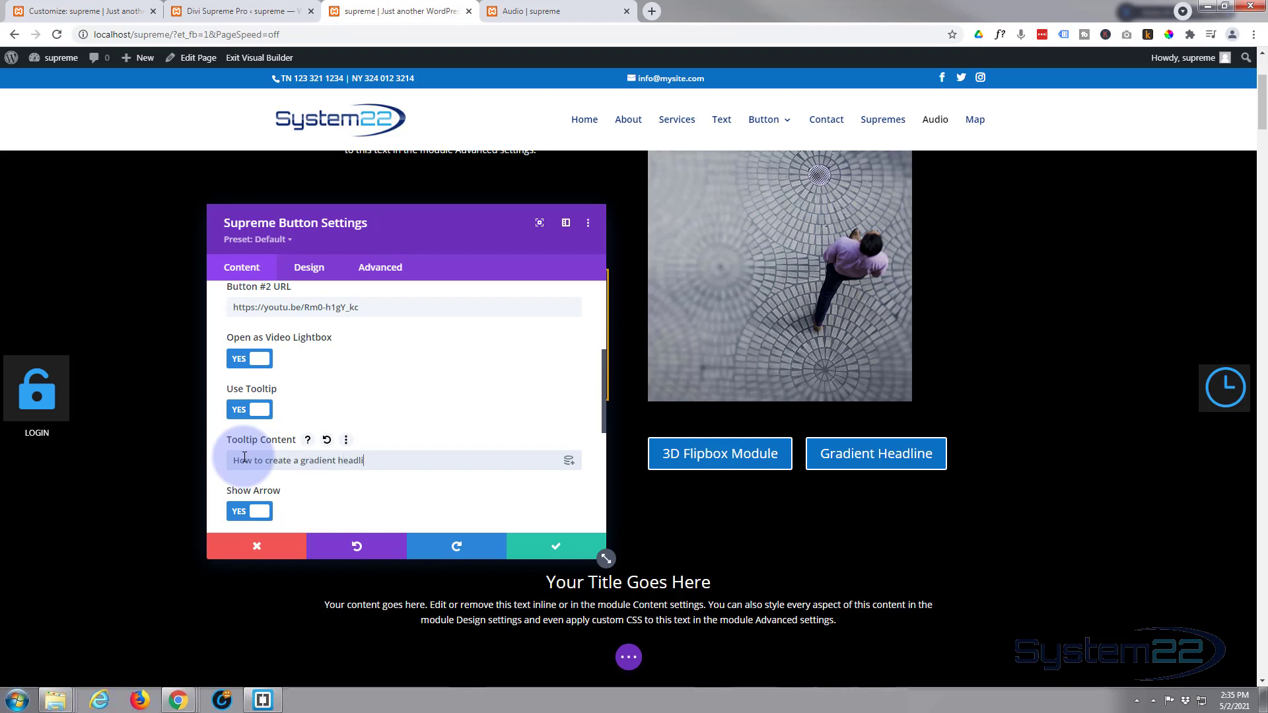
text(e)
mouse_move(878, 456)
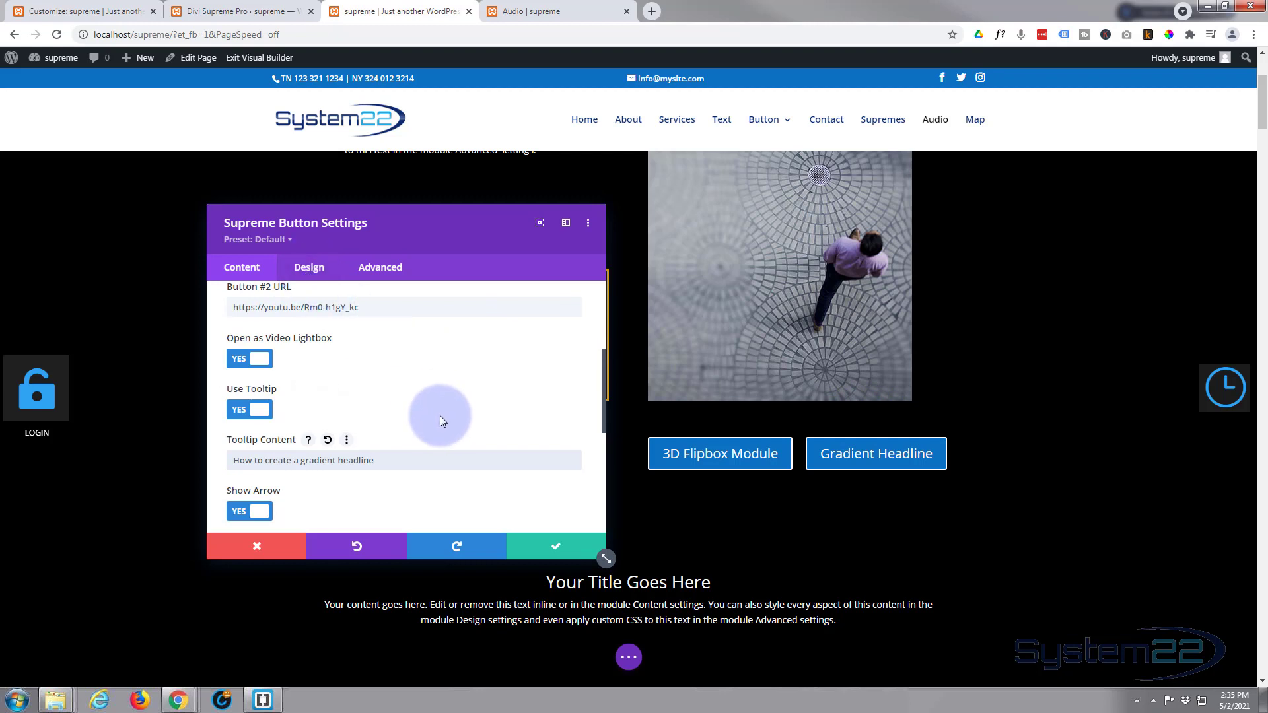
Set the Button #2 tooltip placement to Bottom and its animation to Fade In Direction.
scroll(441, 415, down, 1)
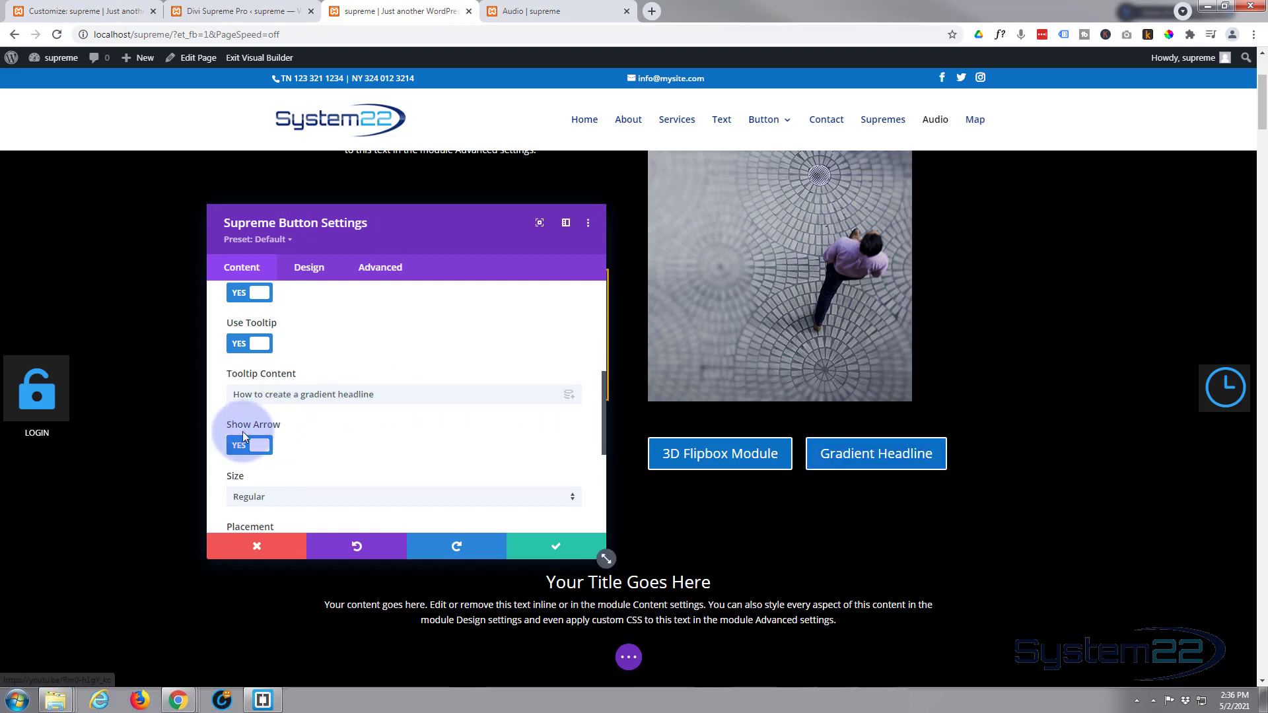
scroll(363, 438, down, 1)
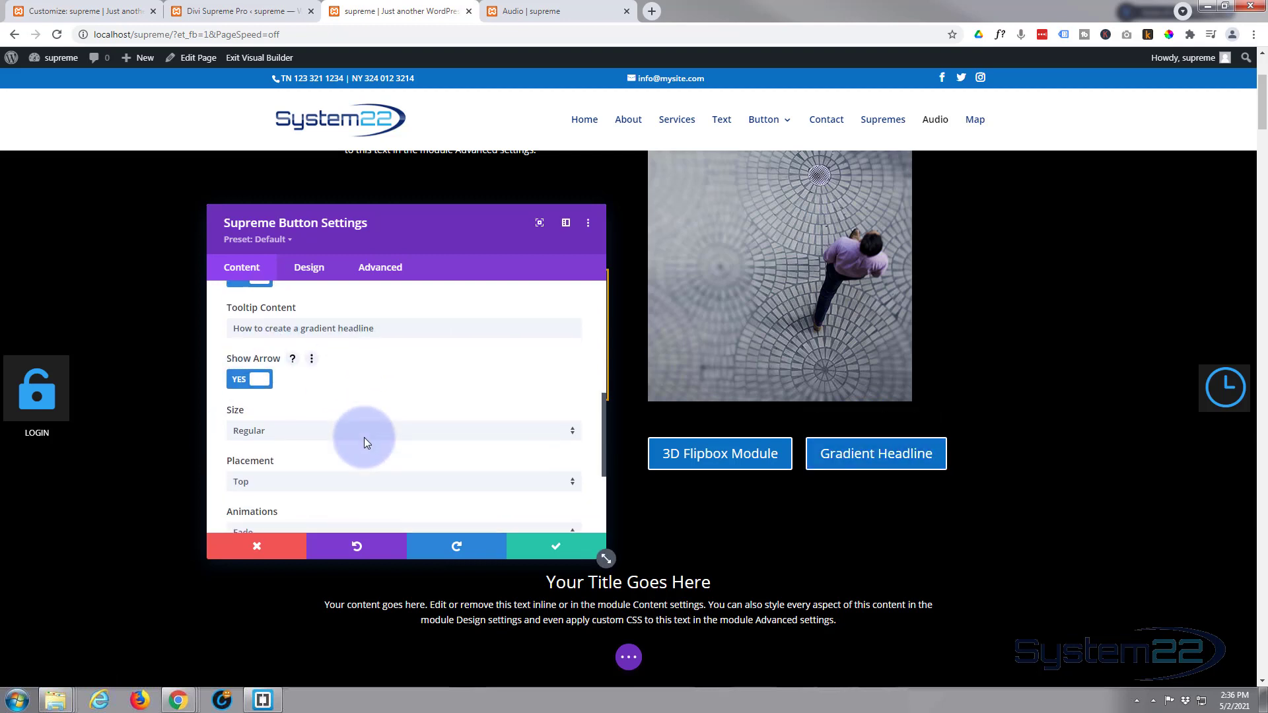
scroll(379, 456, down, 1)
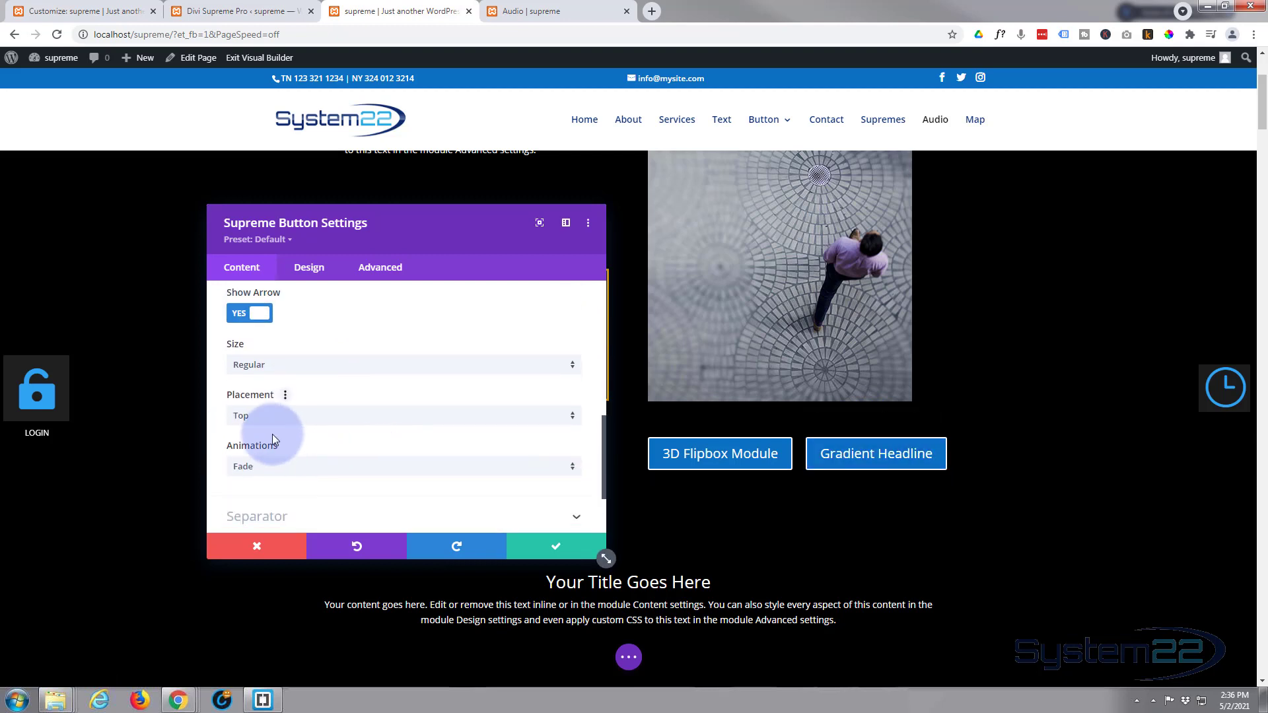
click(408, 420)
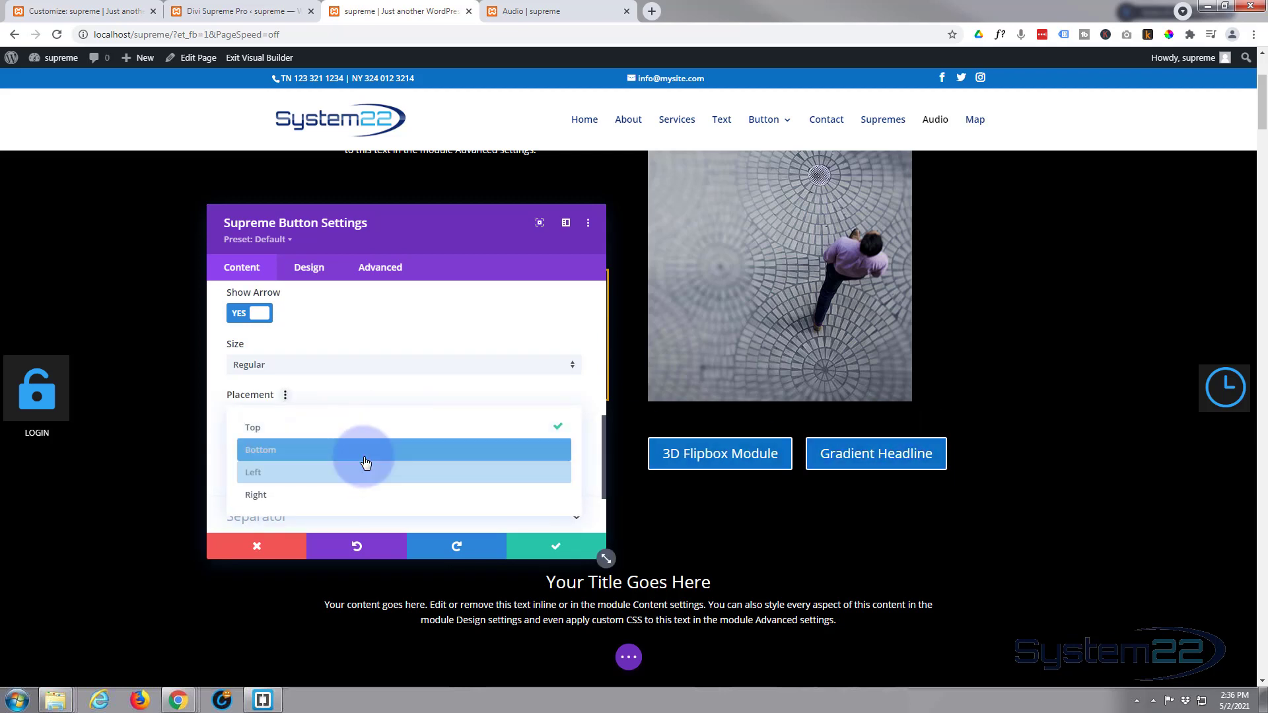
click(363, 454)
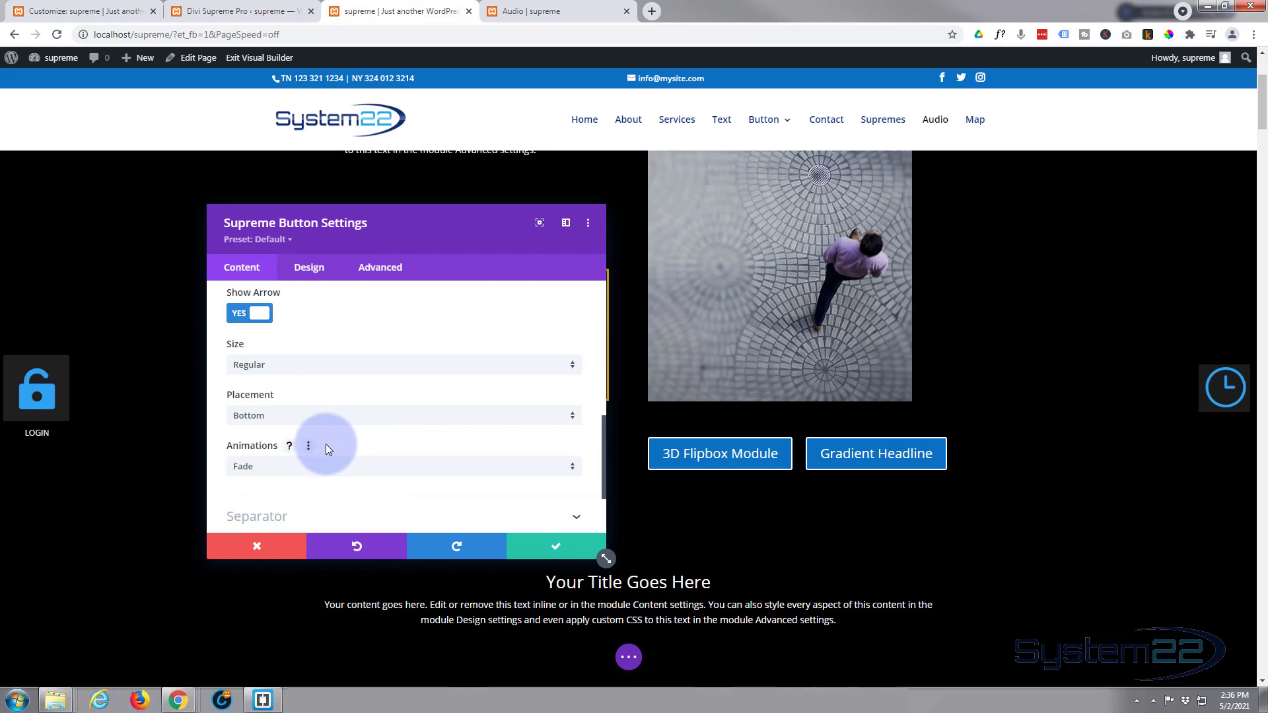
click(267, 467)
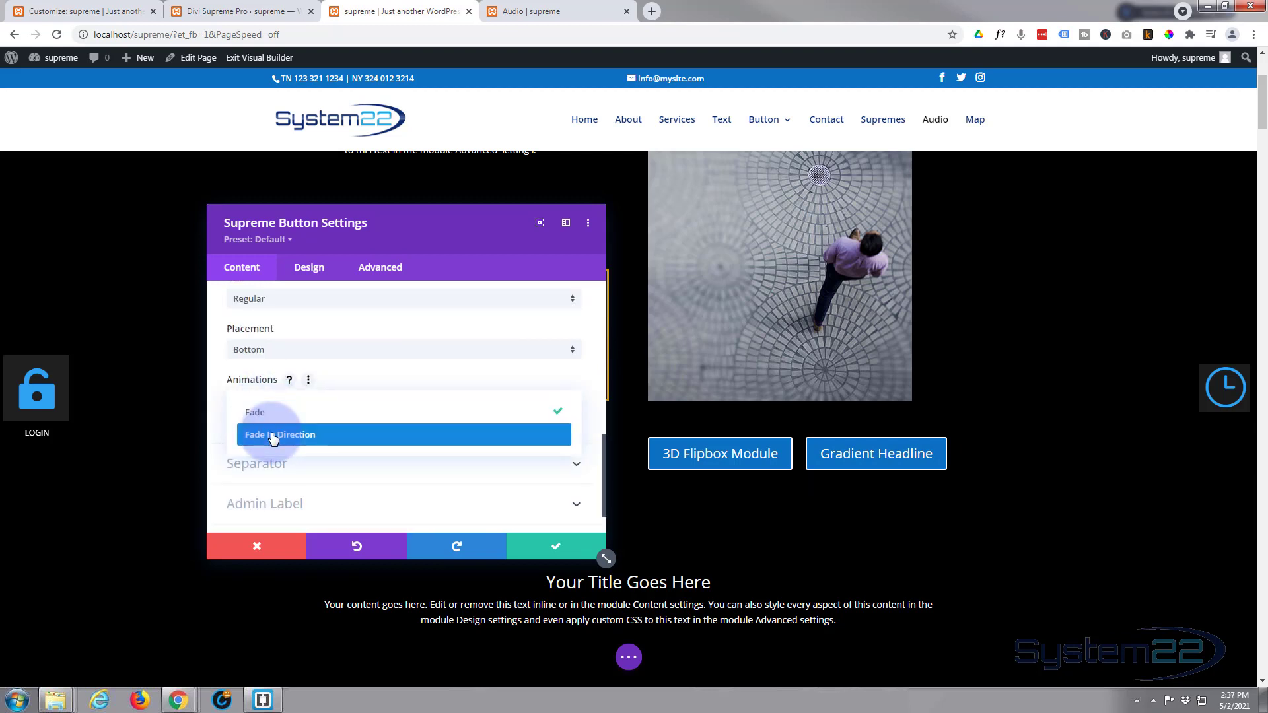
click(304, 435)
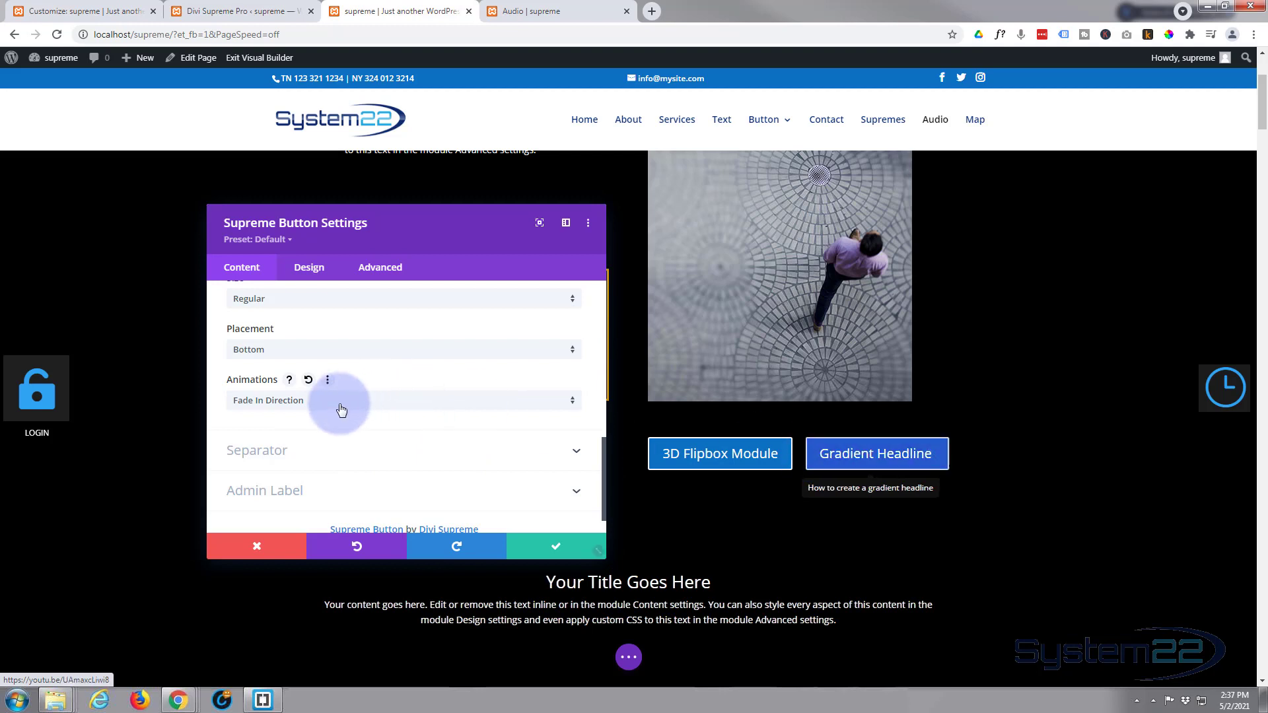
Try "|" as the separator text between the two buttons, and clear it again.
click(346, 452)
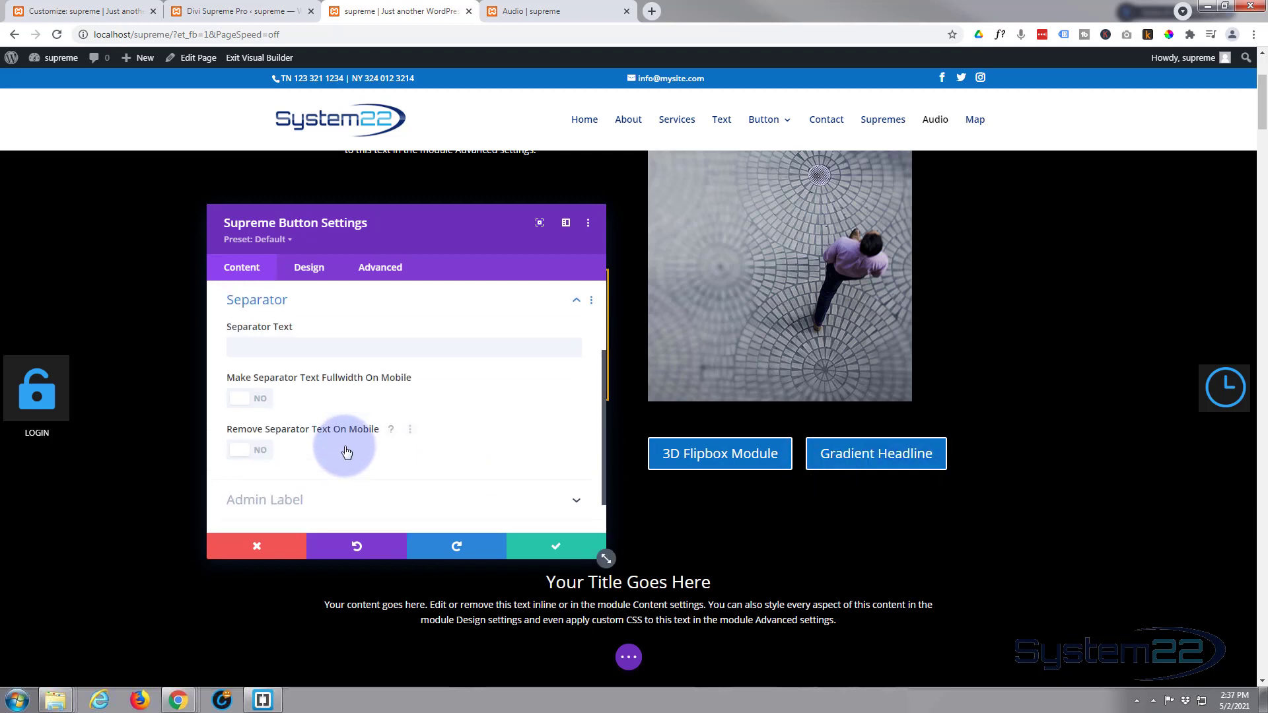
click(281, 349)
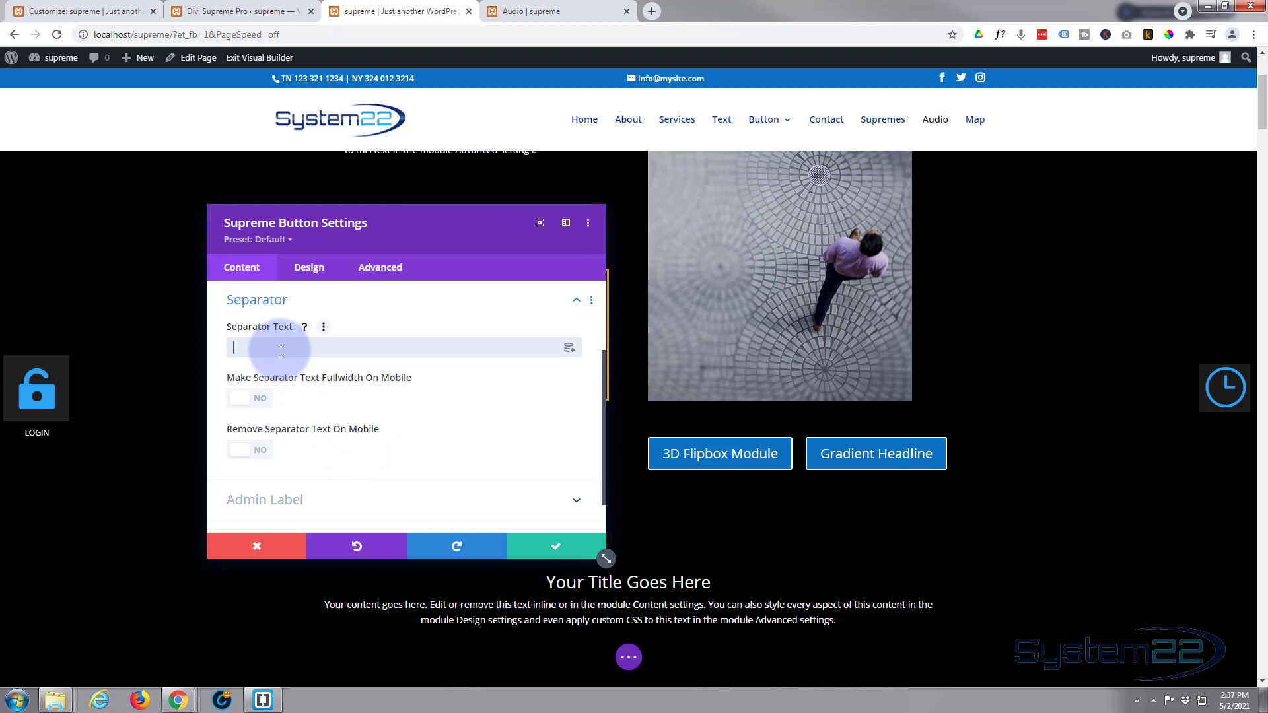
text(|)
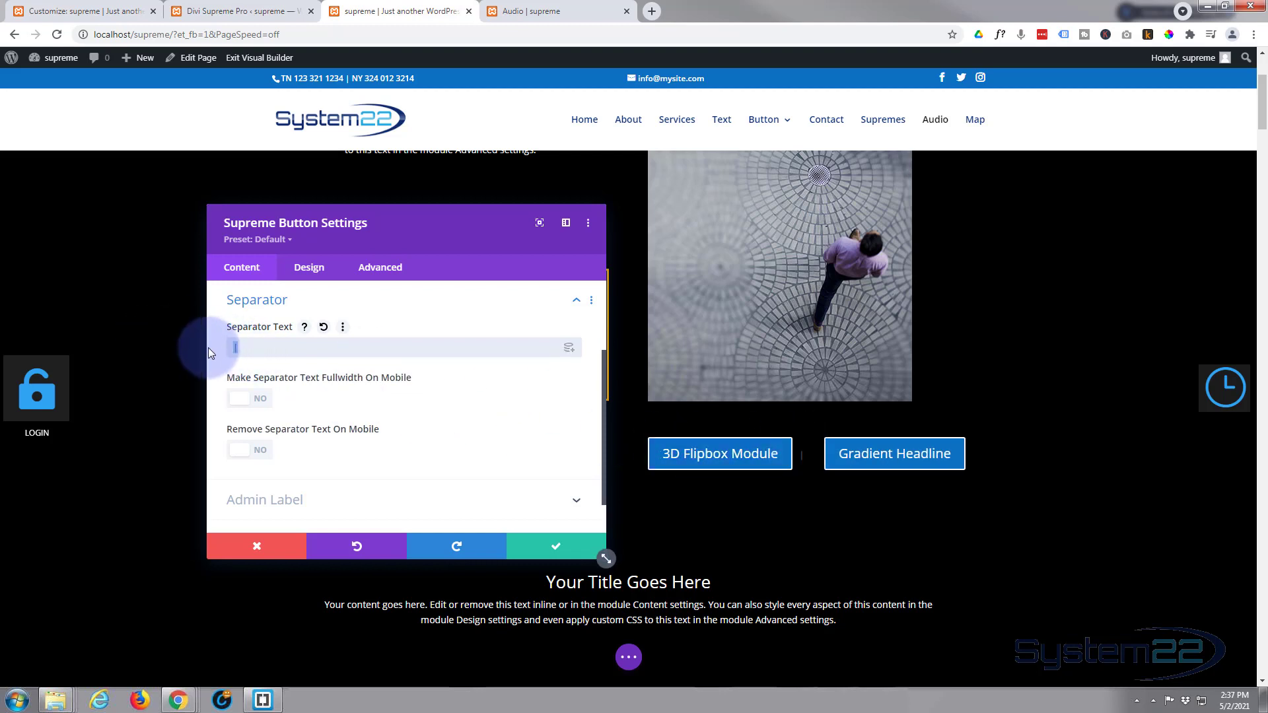
drag(251, 348, 198, 351)
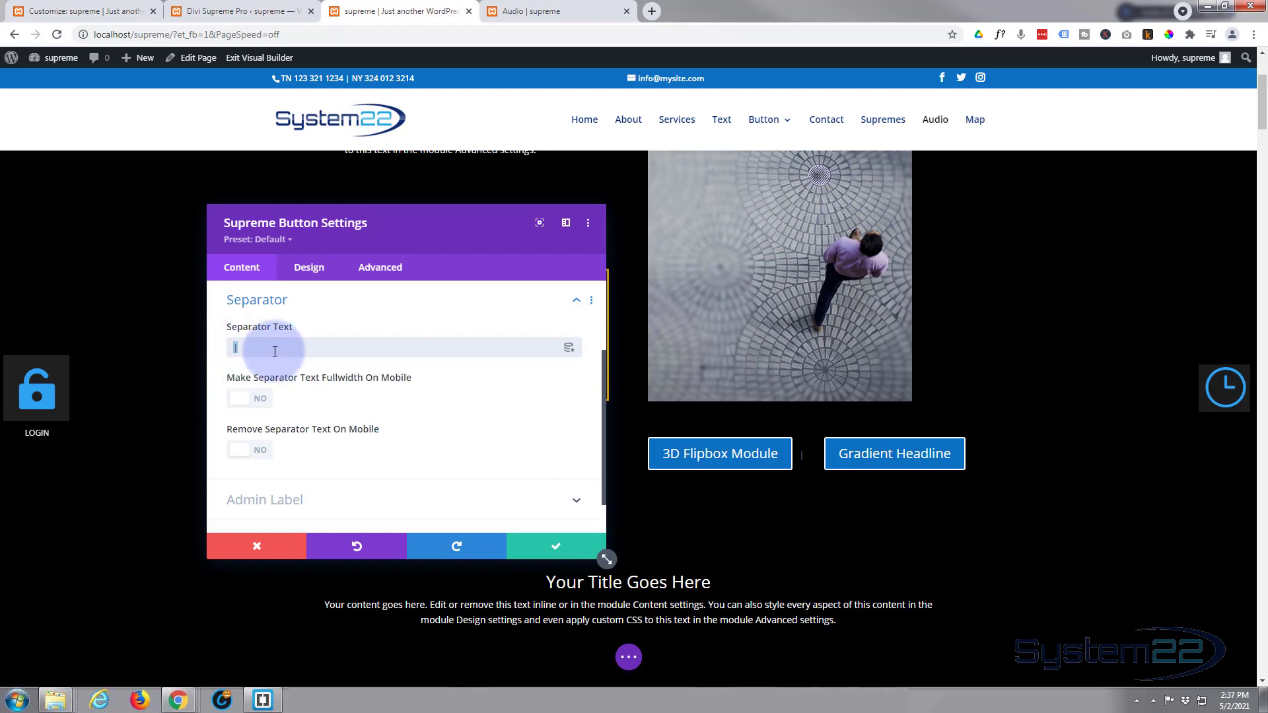
key(BackSpace)
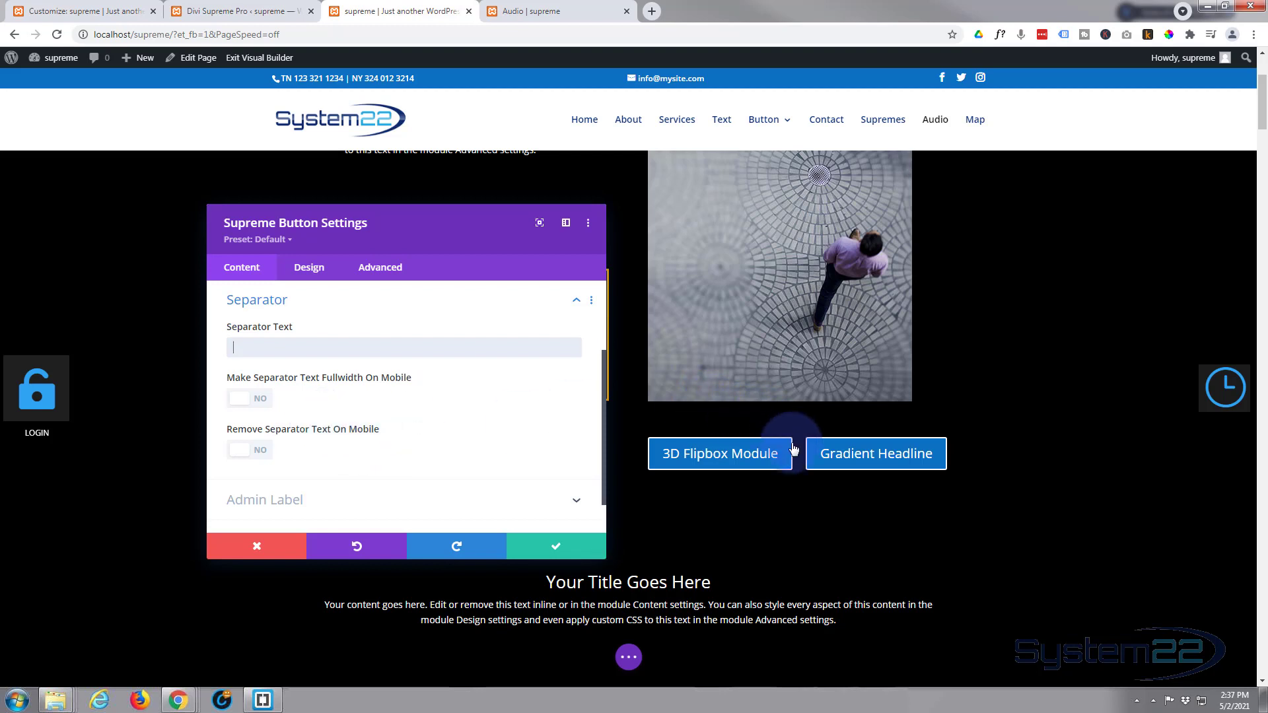
scroll(395, 374, down, 1)
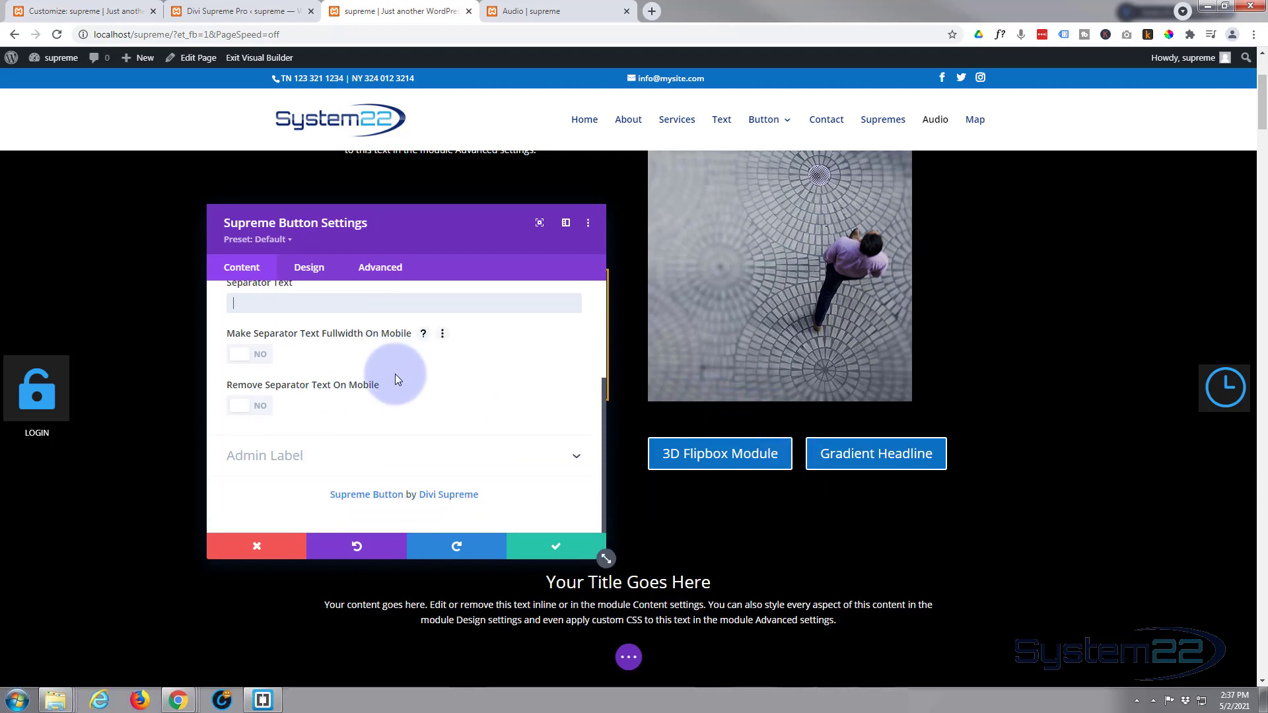
Enable opening the Button #1 link as a video lightbox and add the tooltip "How to create a 3D flipbox".
scroll(362, 442, up, 3)
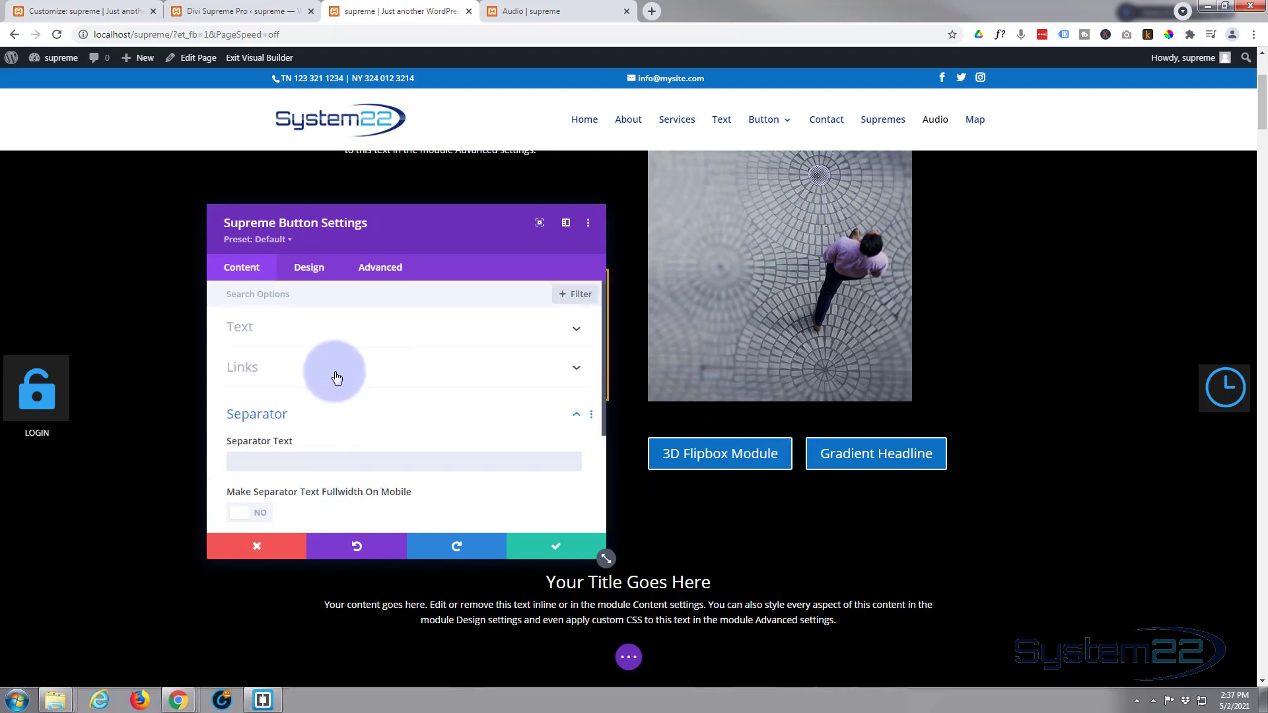
click(337, 376)
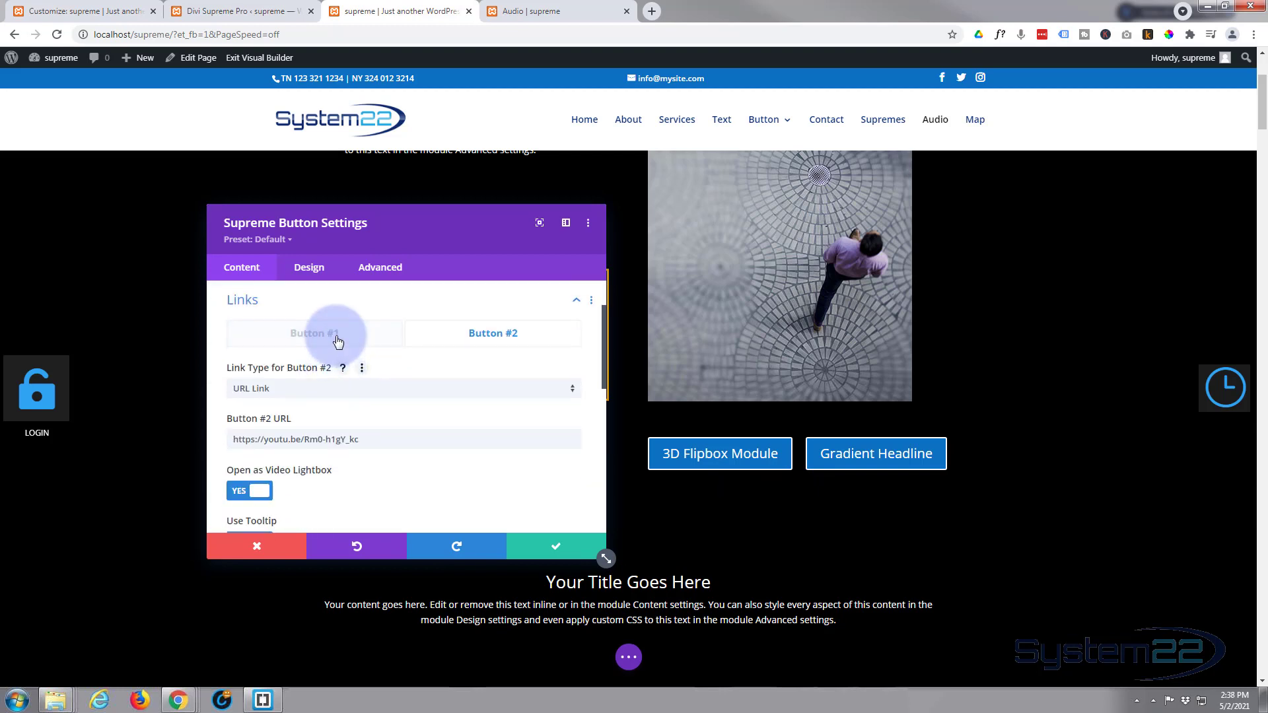
click(337, 340)
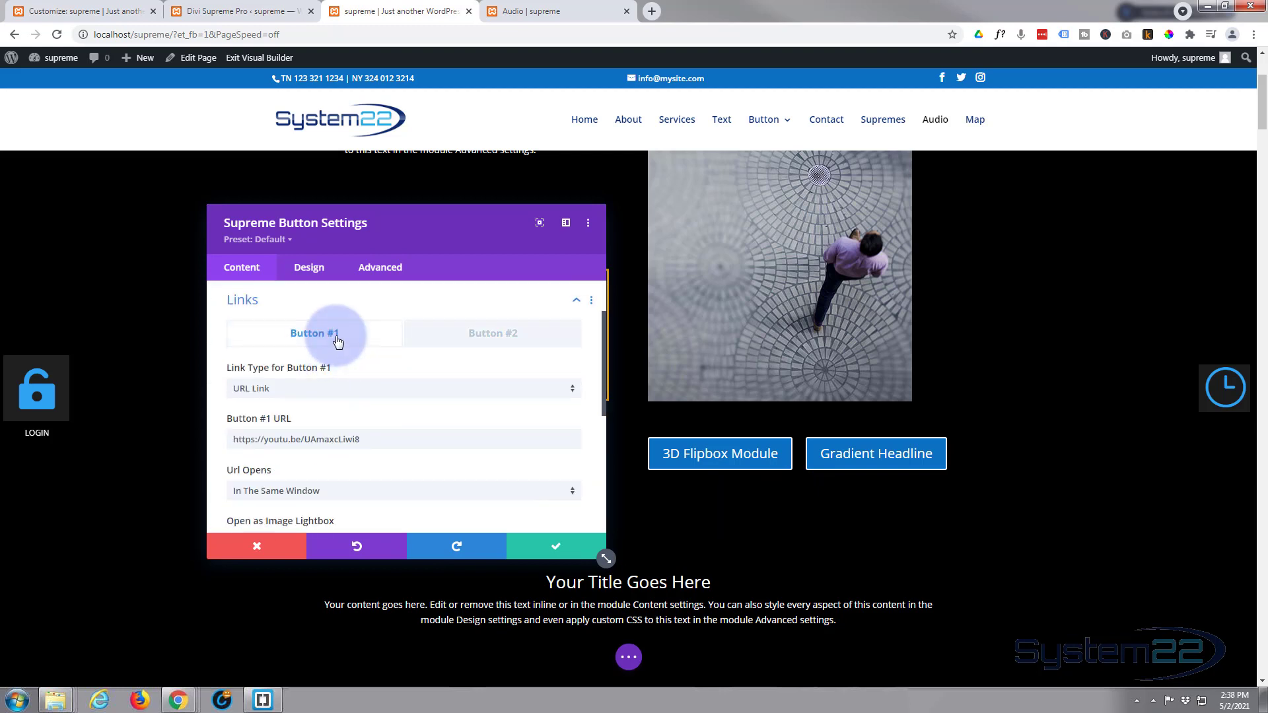
scroll(302, 398, down, 1)
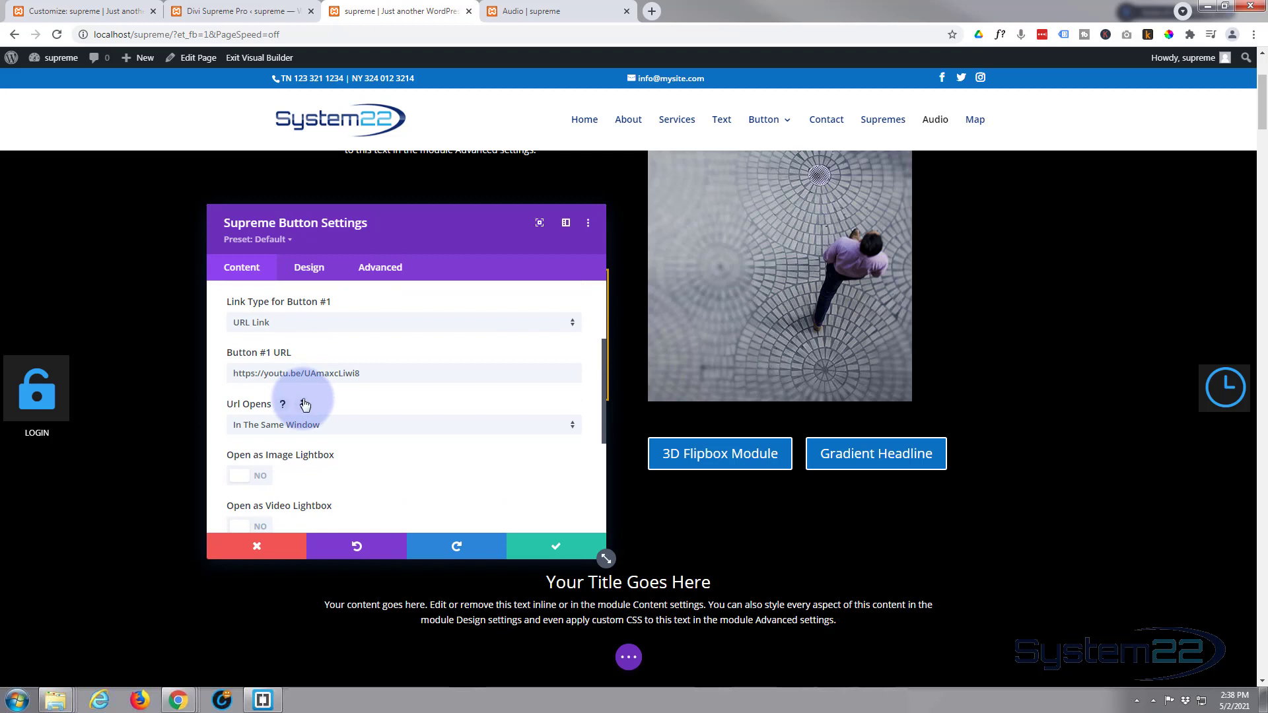
scroll(305, 404, down, 1)
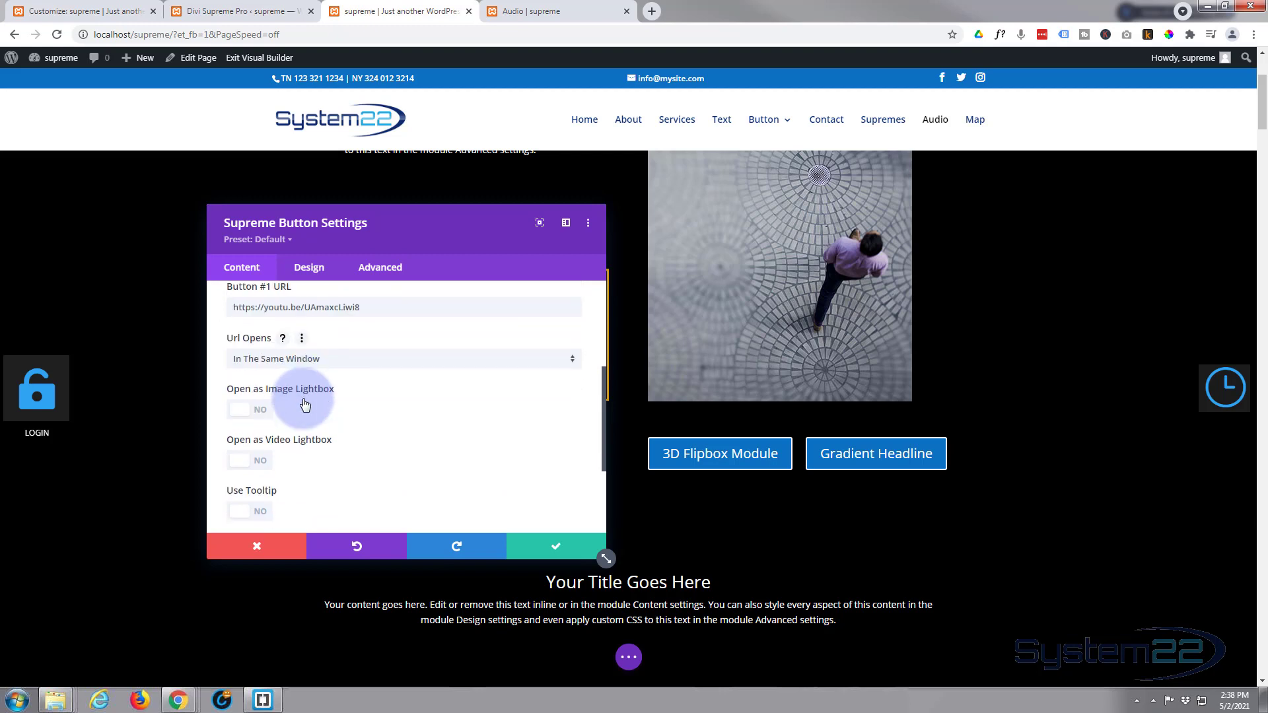
click(266, 466)
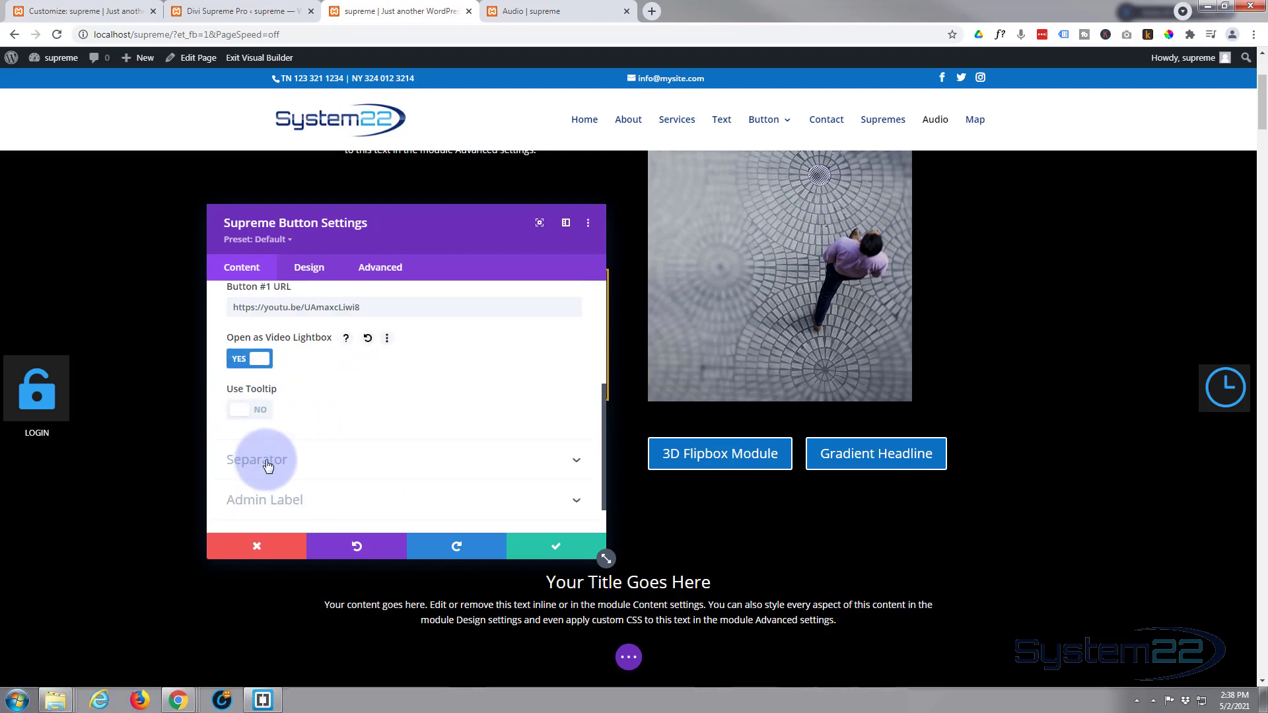
click(251, 412)
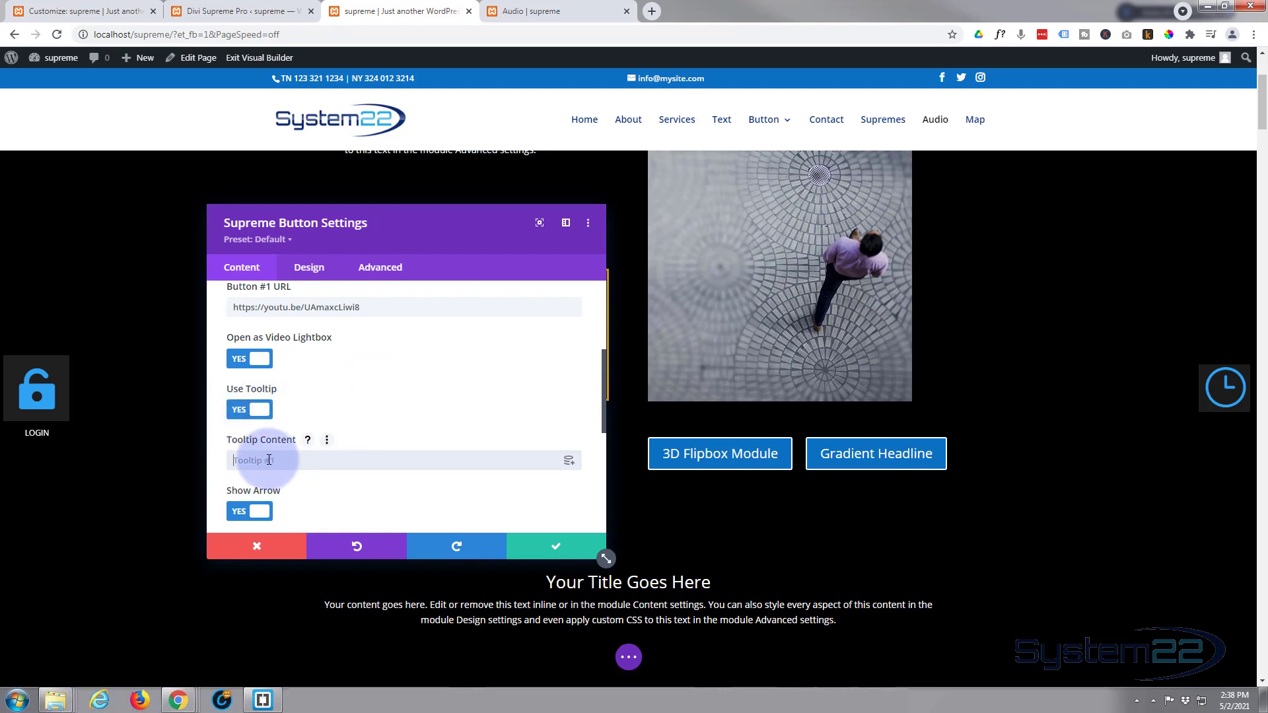
text(How to create a 3D flipbox)
Set the Button #1 tooltip placement to Bottom and its animation to Fade In Direction, and preview the tooltip.
scroll(254, 445, down, 2)
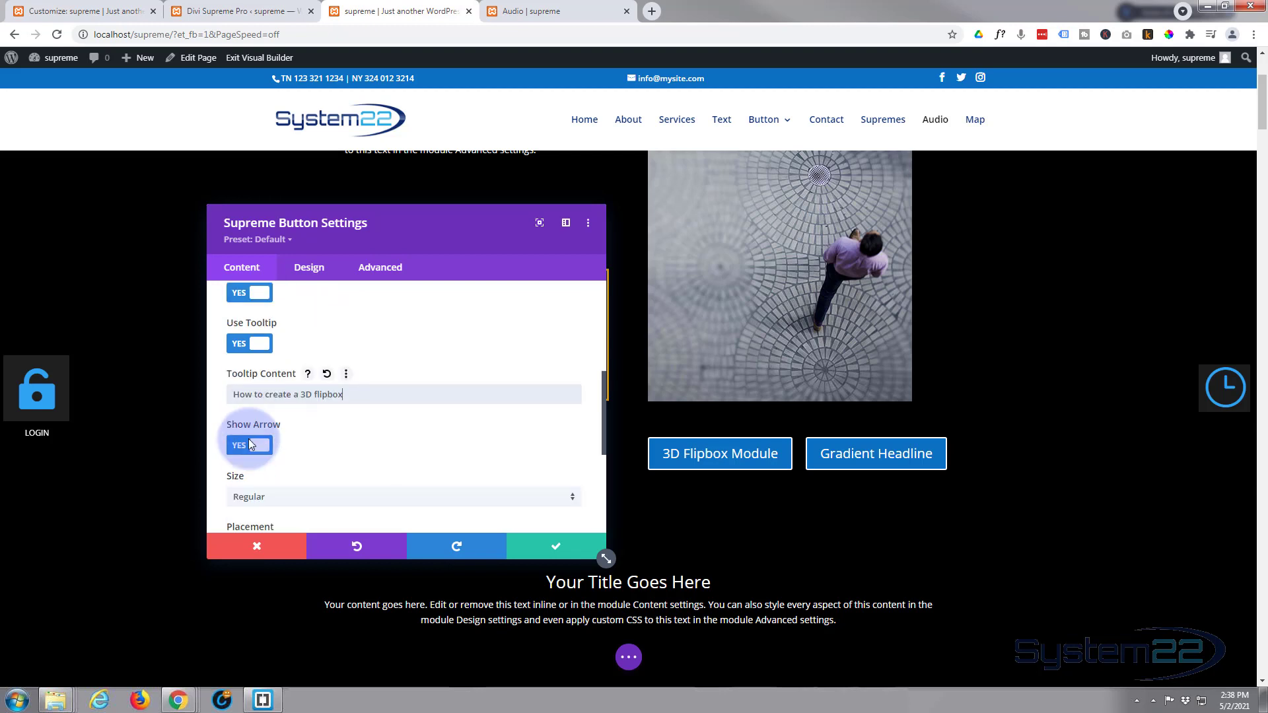
scroll(251, 445, down, 1)
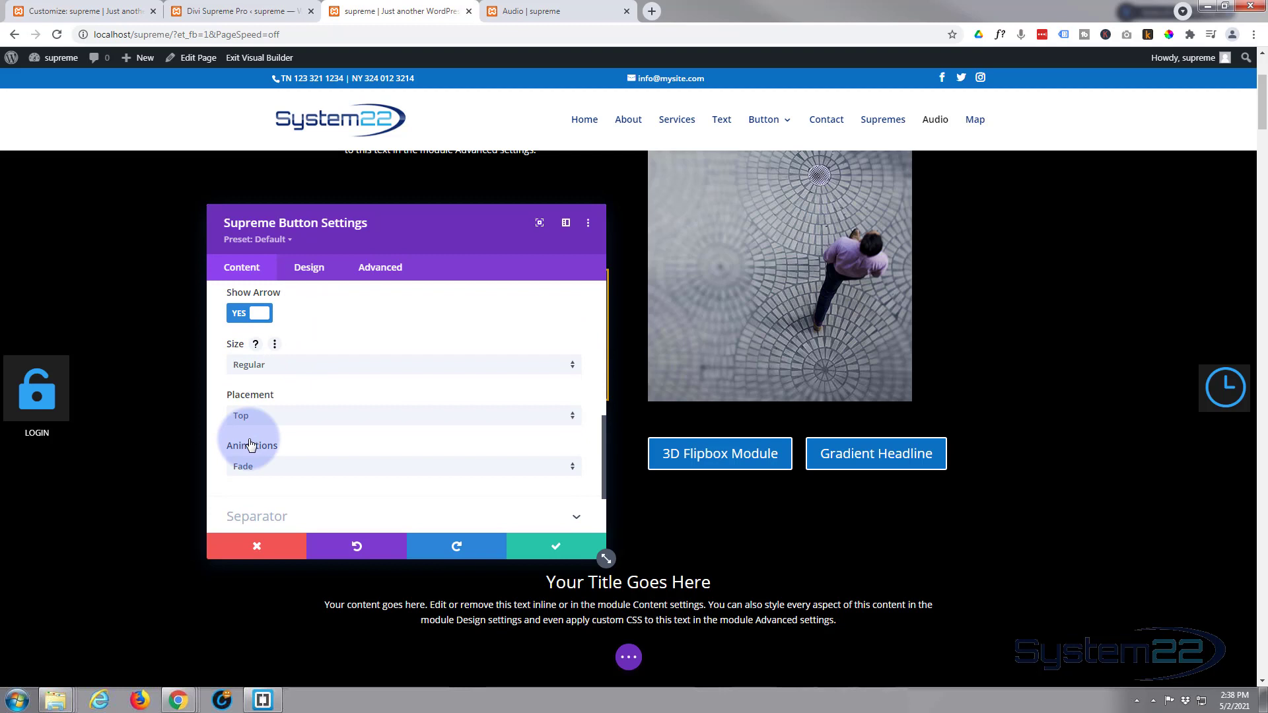
click(308, 428)
click(297, 447)
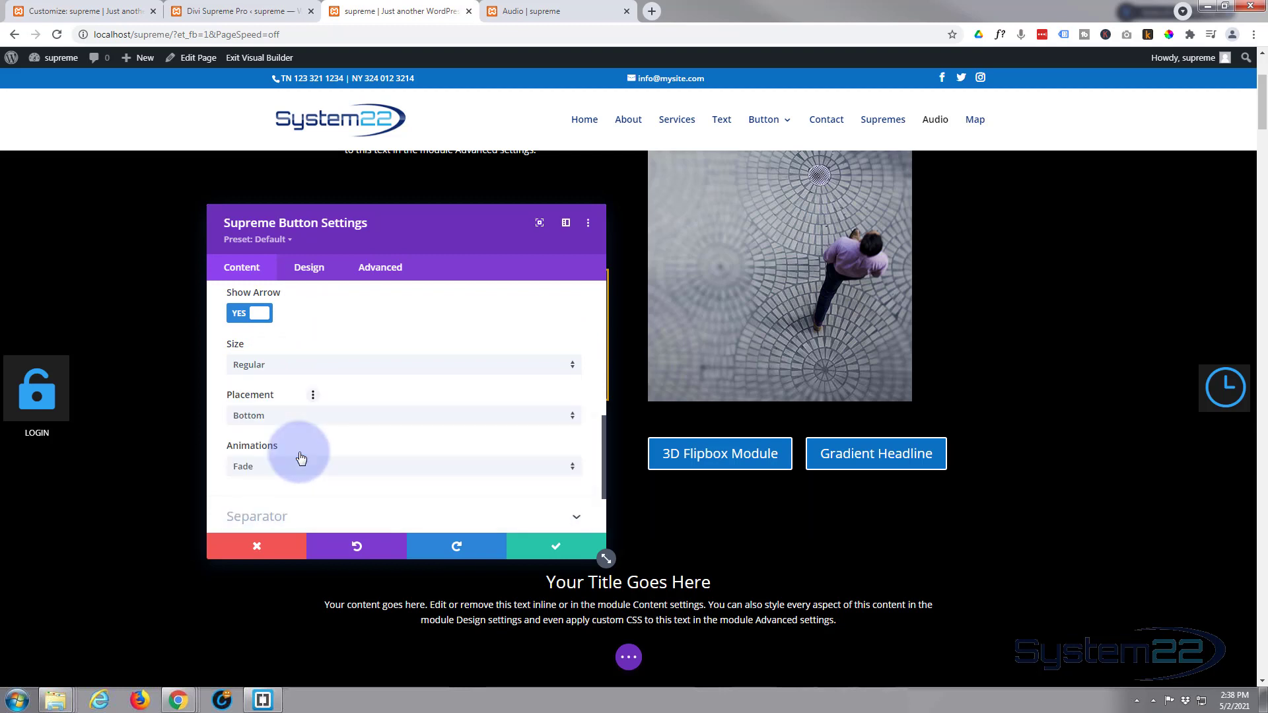
scroll(300, 439, down, 1)
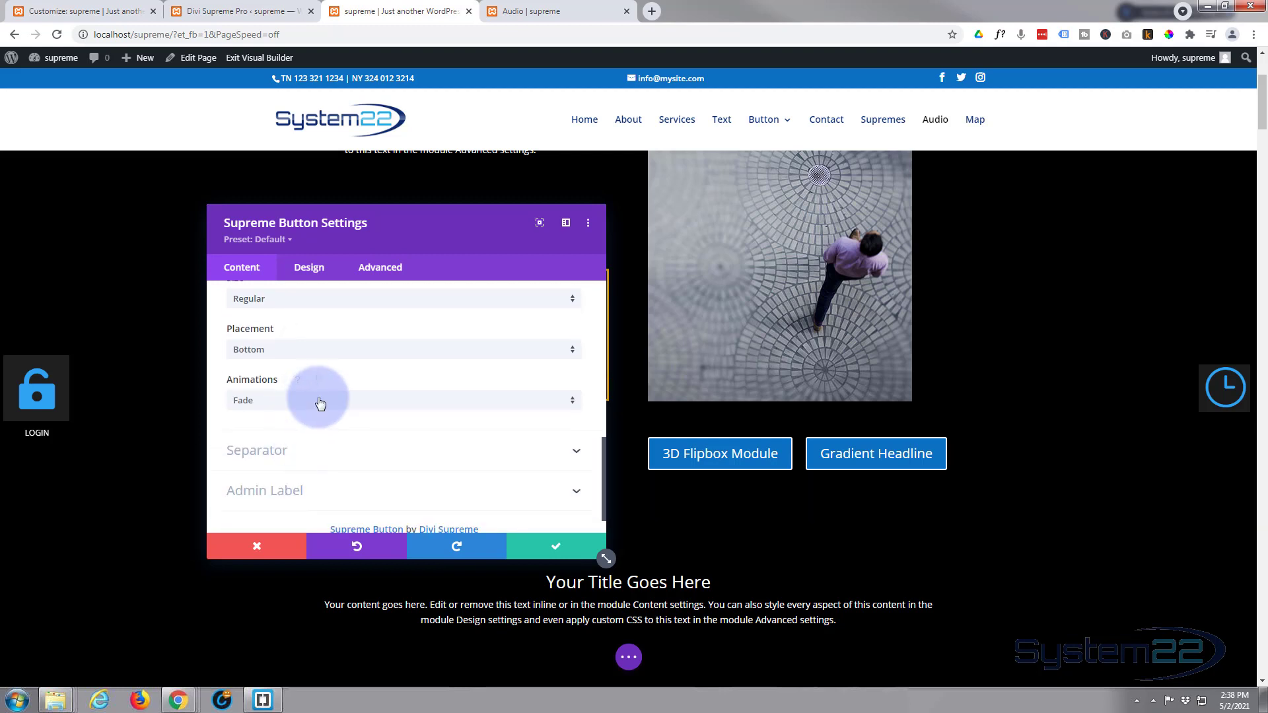
click(320, 403)
click(299, 432)
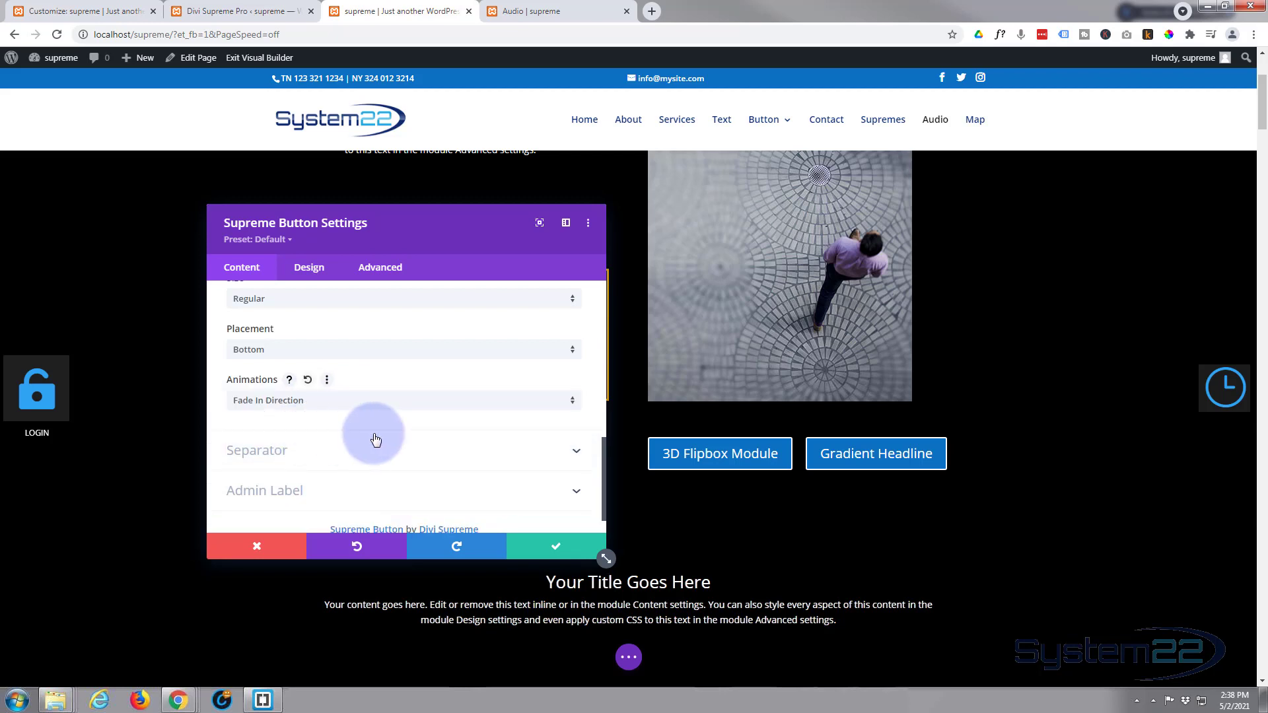
mouse_move(675, 466)
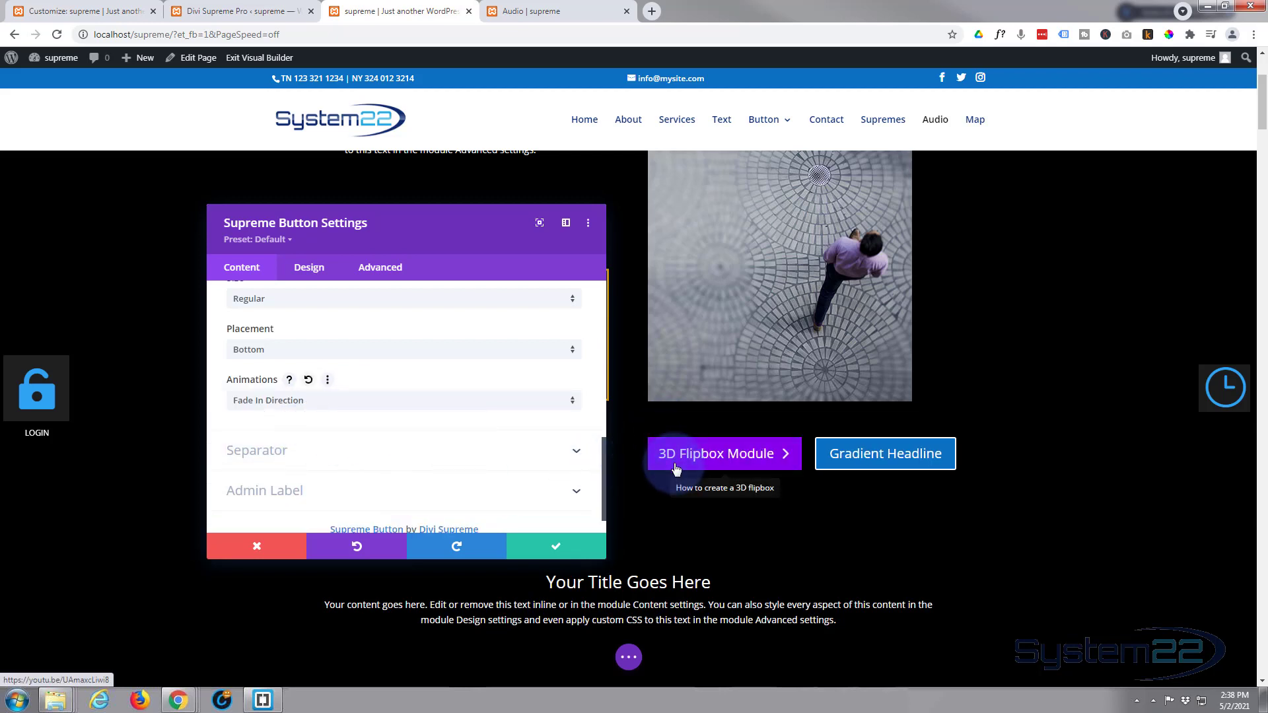
Set the button alignment to center in the module's design settings.
scroll(322, 453, down, 1)
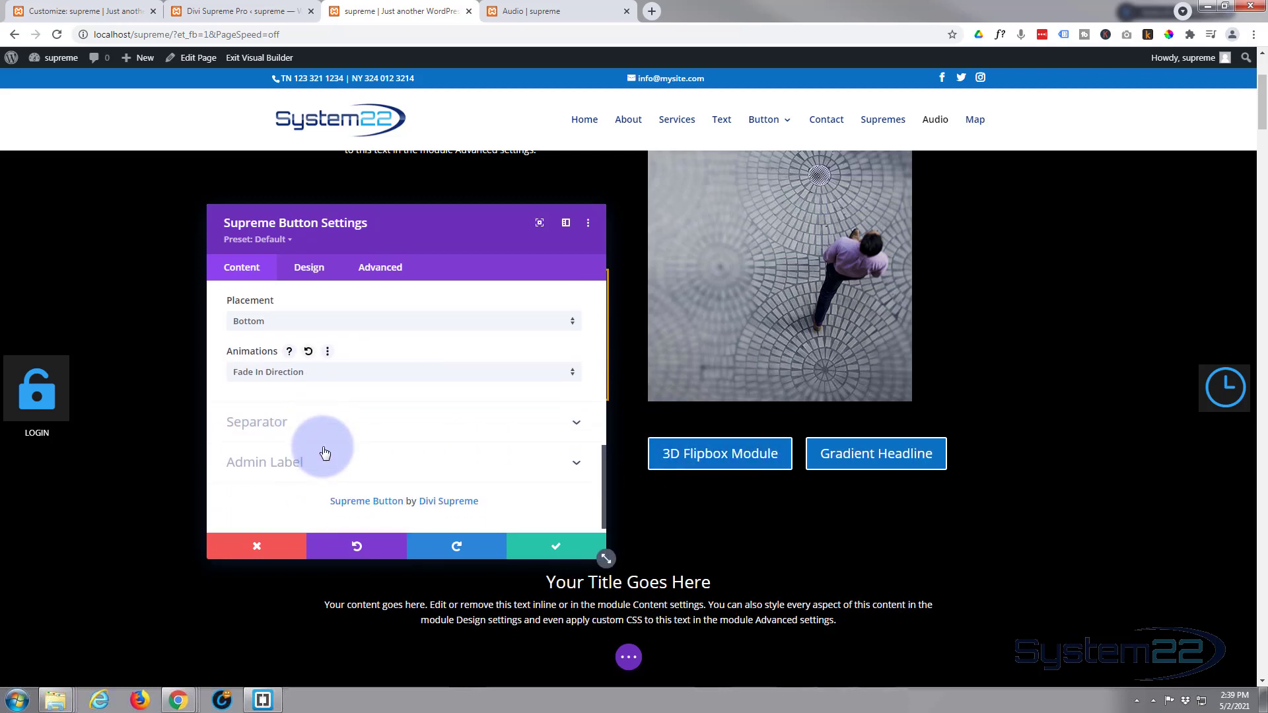
click(308, 270)
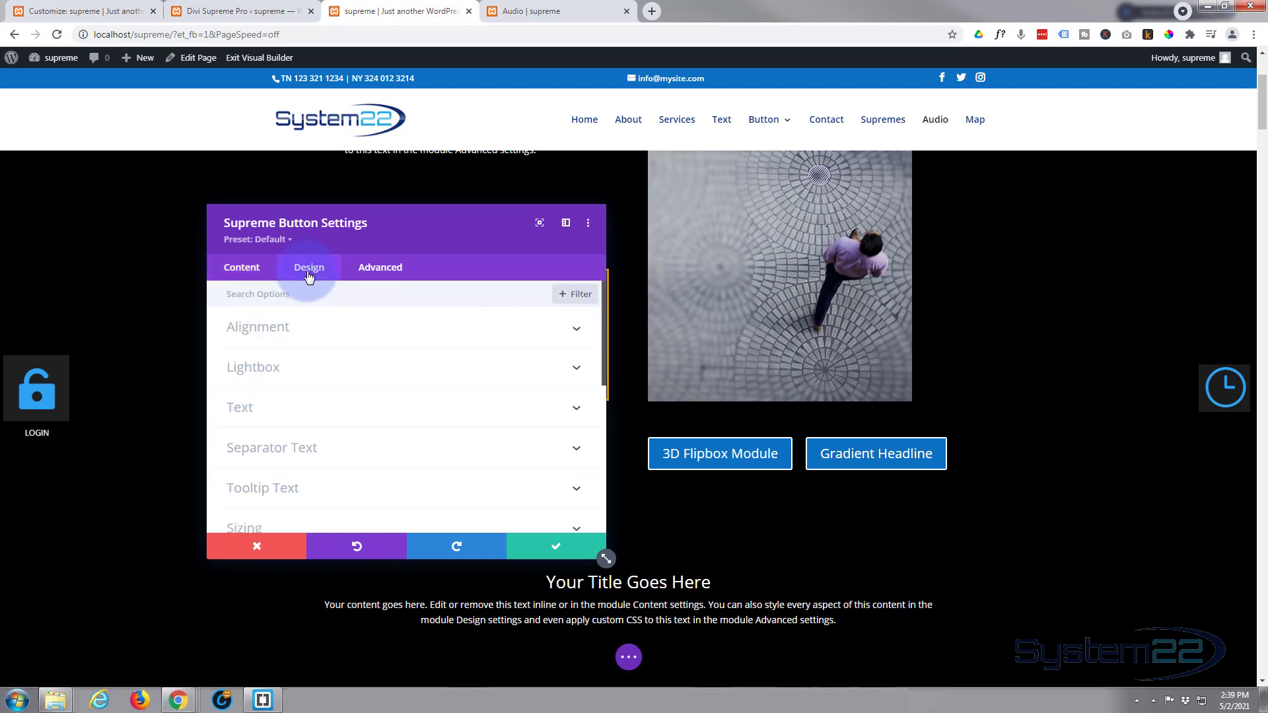
click(347, 342)
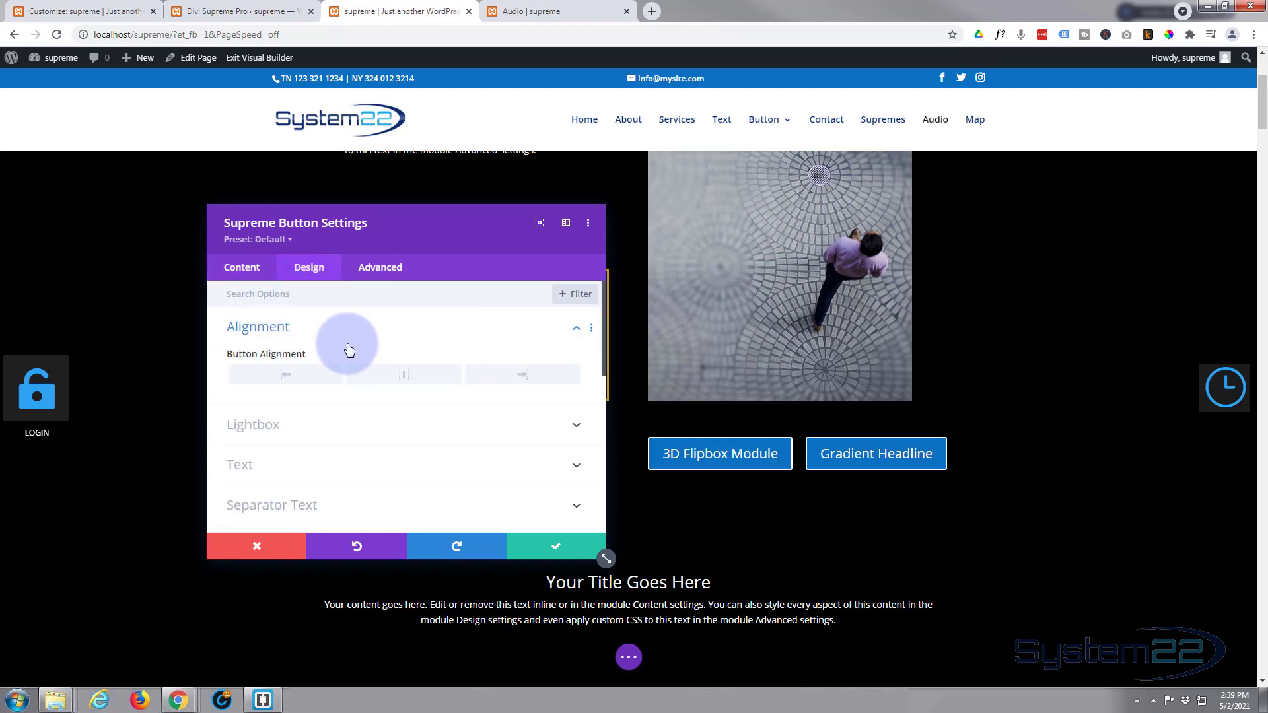
click(400, 381)
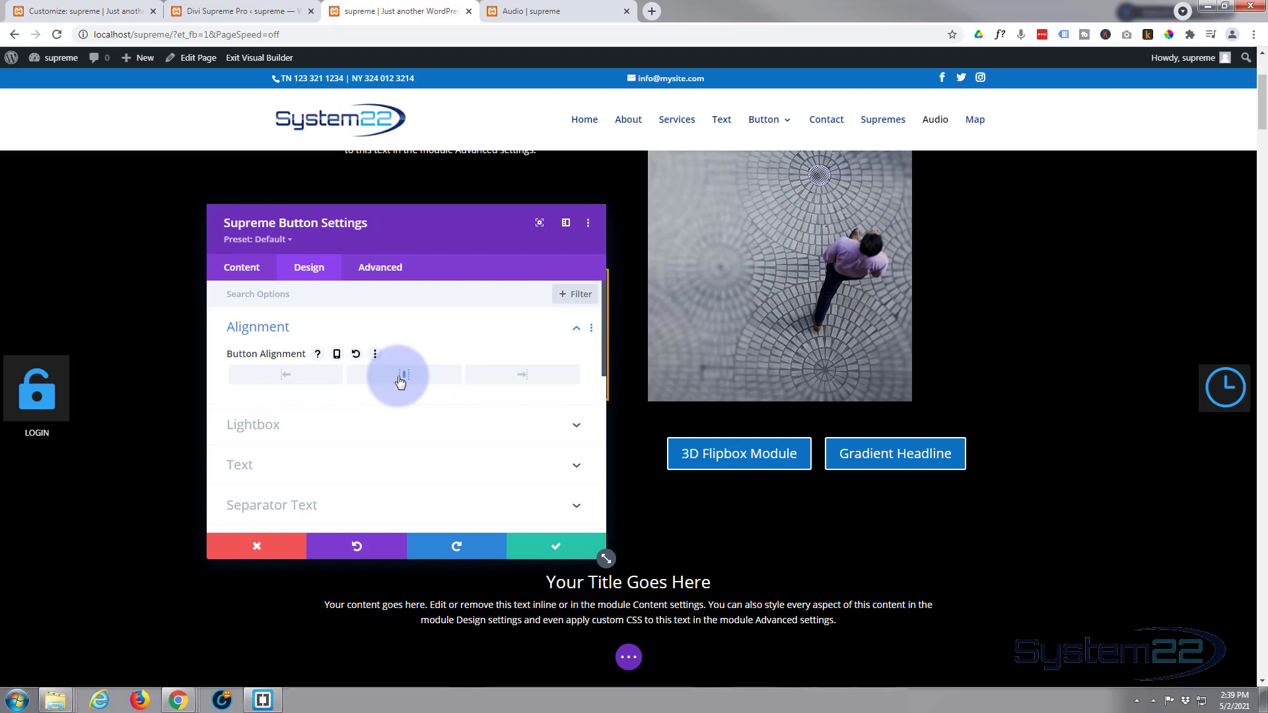
scroll(386, 382, down, 1)
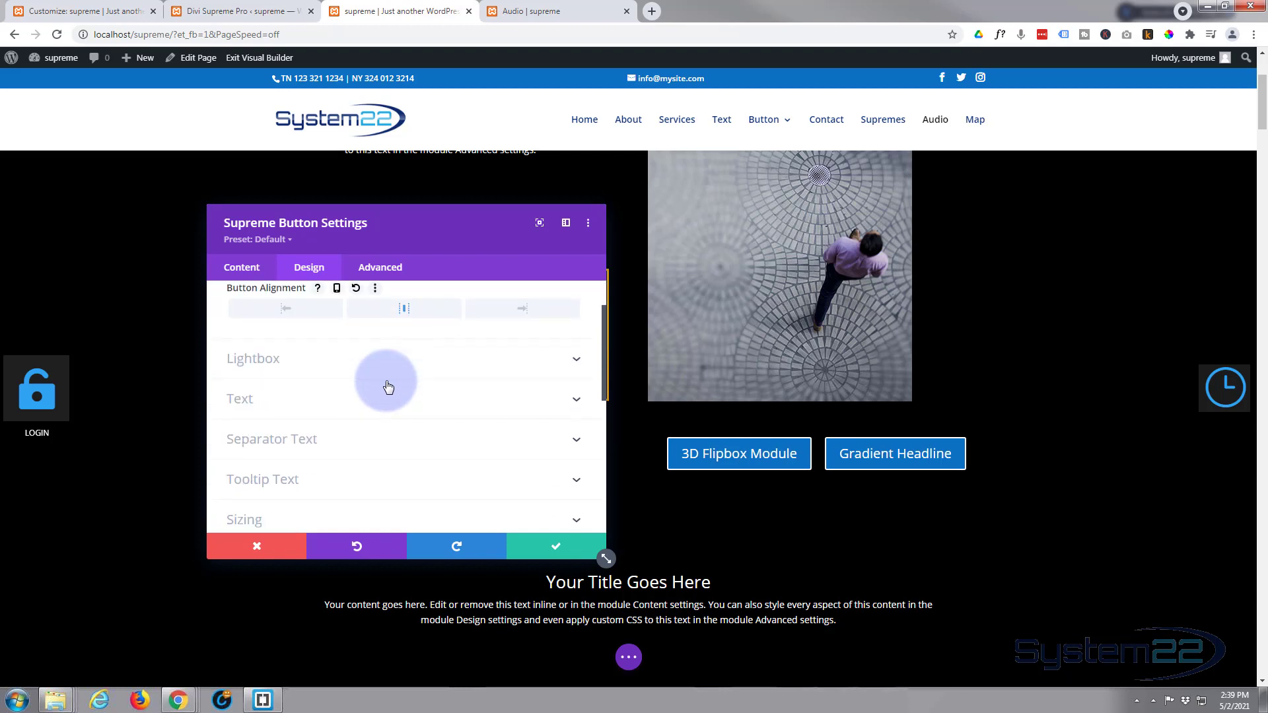
Examine the Button #1 lightbox options and the separator text's font, weight, color, size, spacing and shadow options.
click(387, 362)
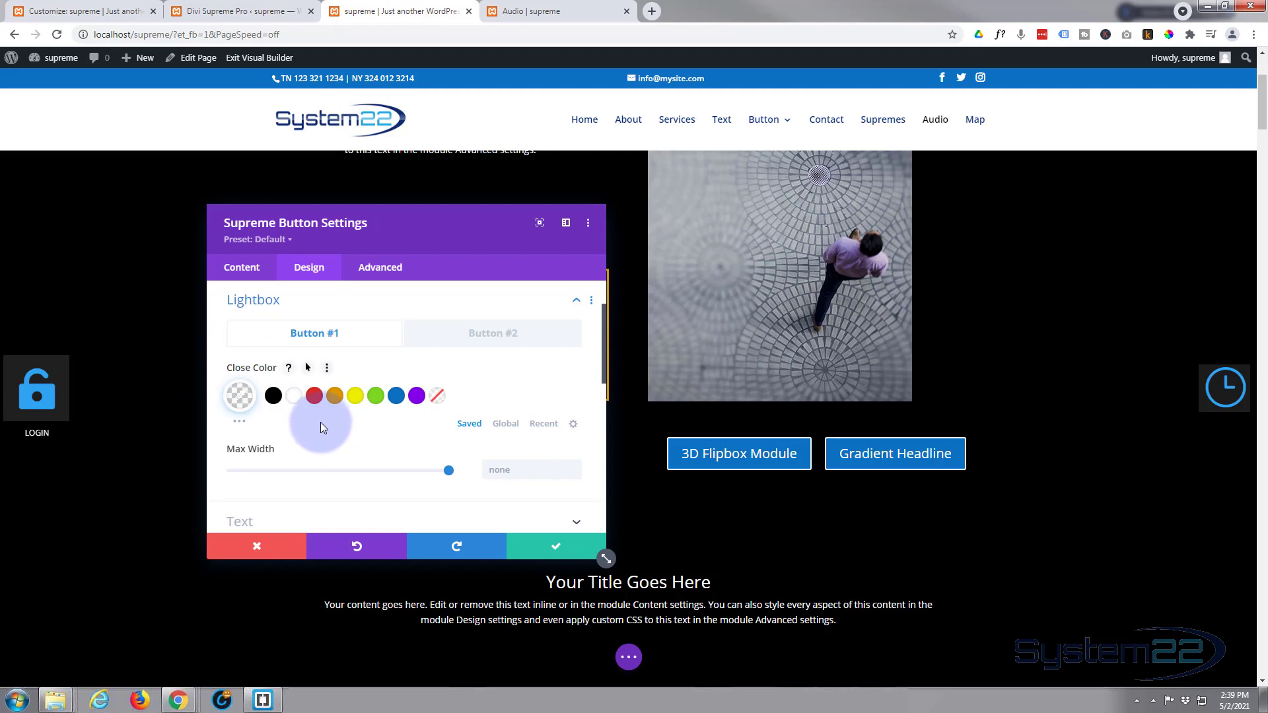
scroll(349, 410, down, 2)
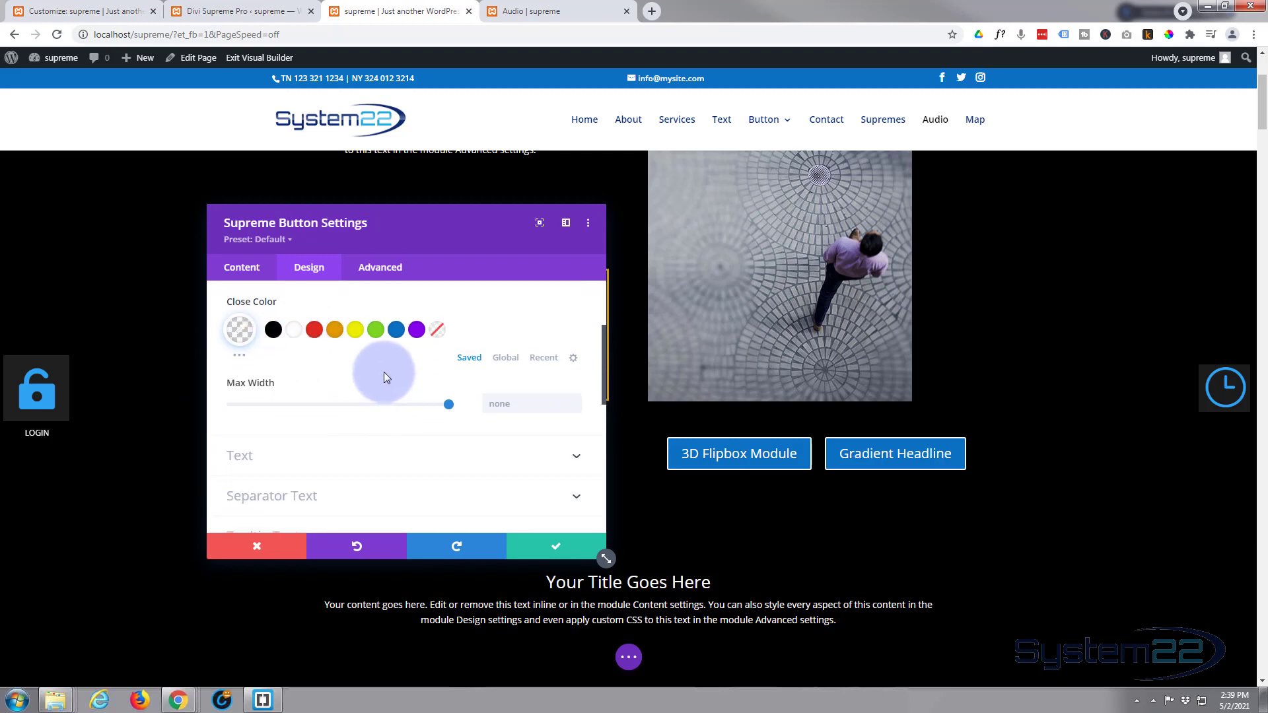
scroll(384, 371, down, 2)
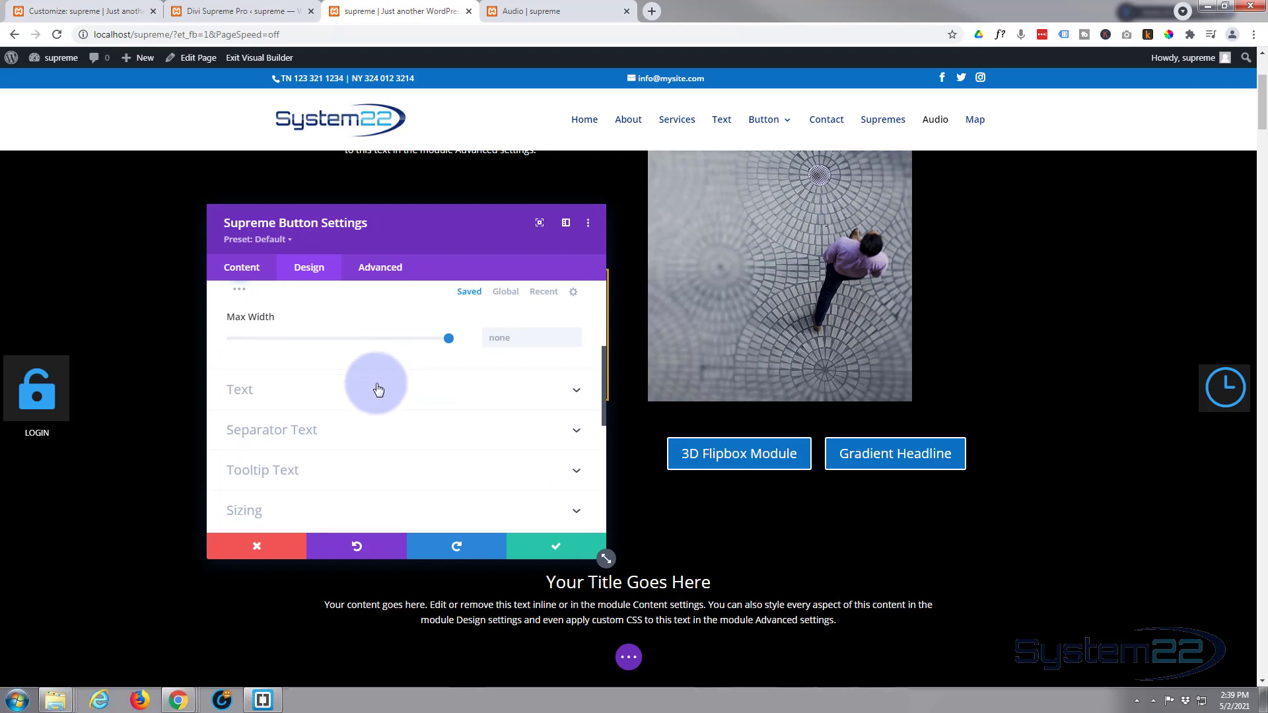
scroll(373, 390, down, 2)
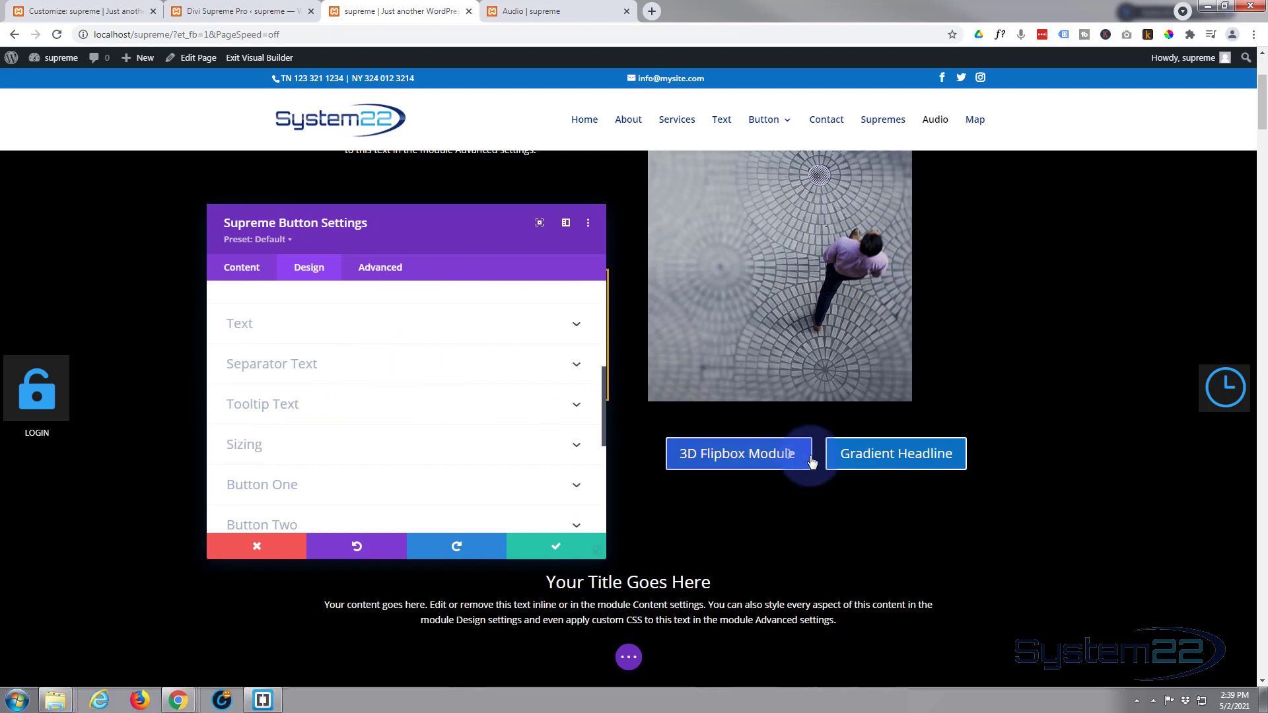
click(367, 374)
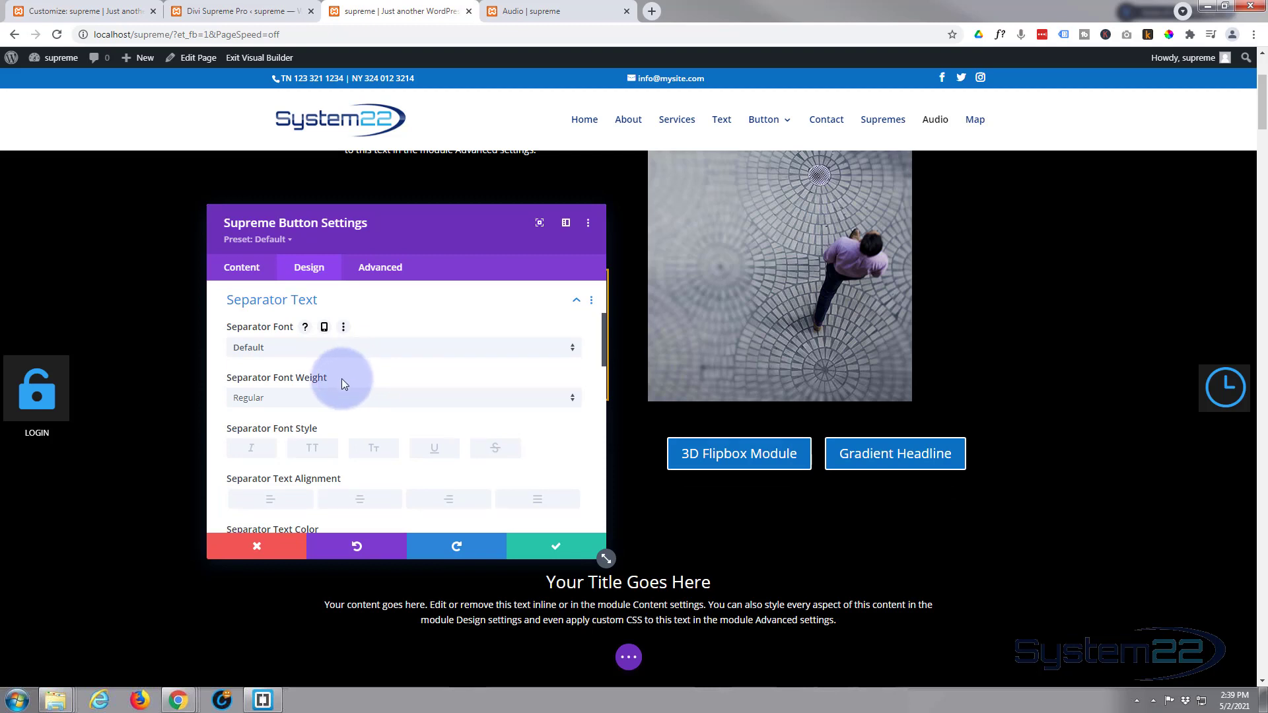
click(317, 353)
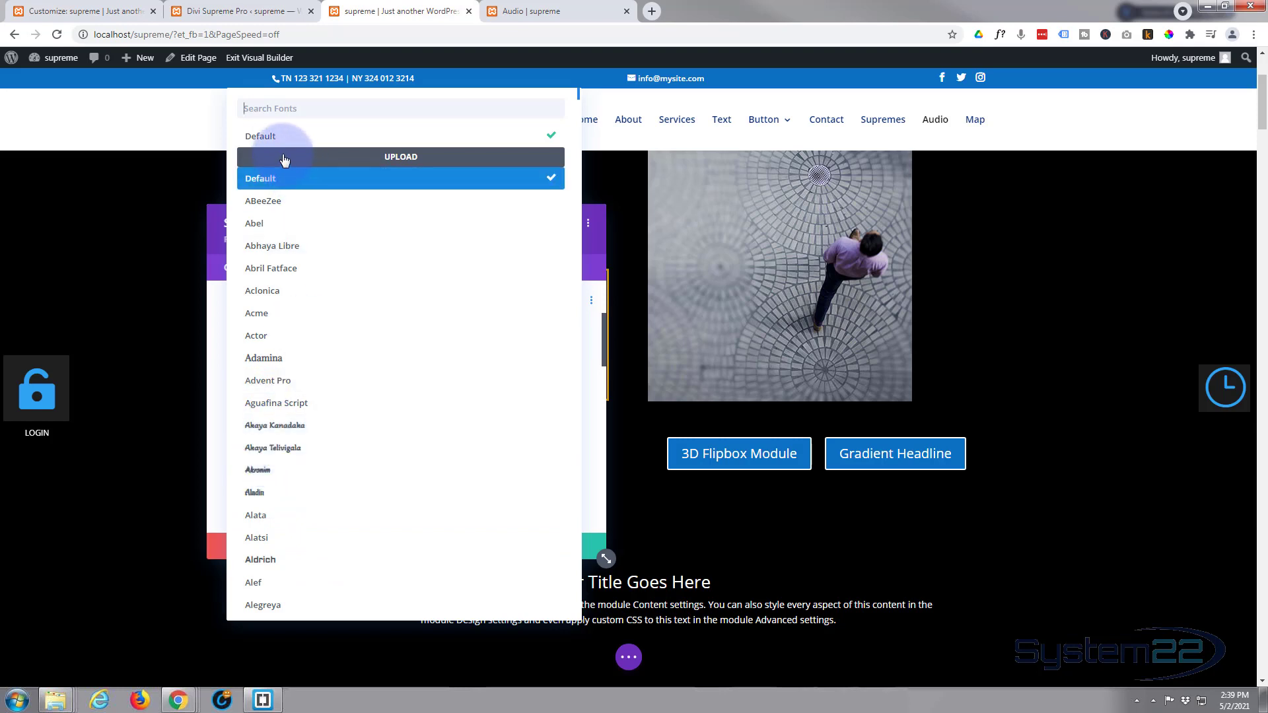
click(269, 137)
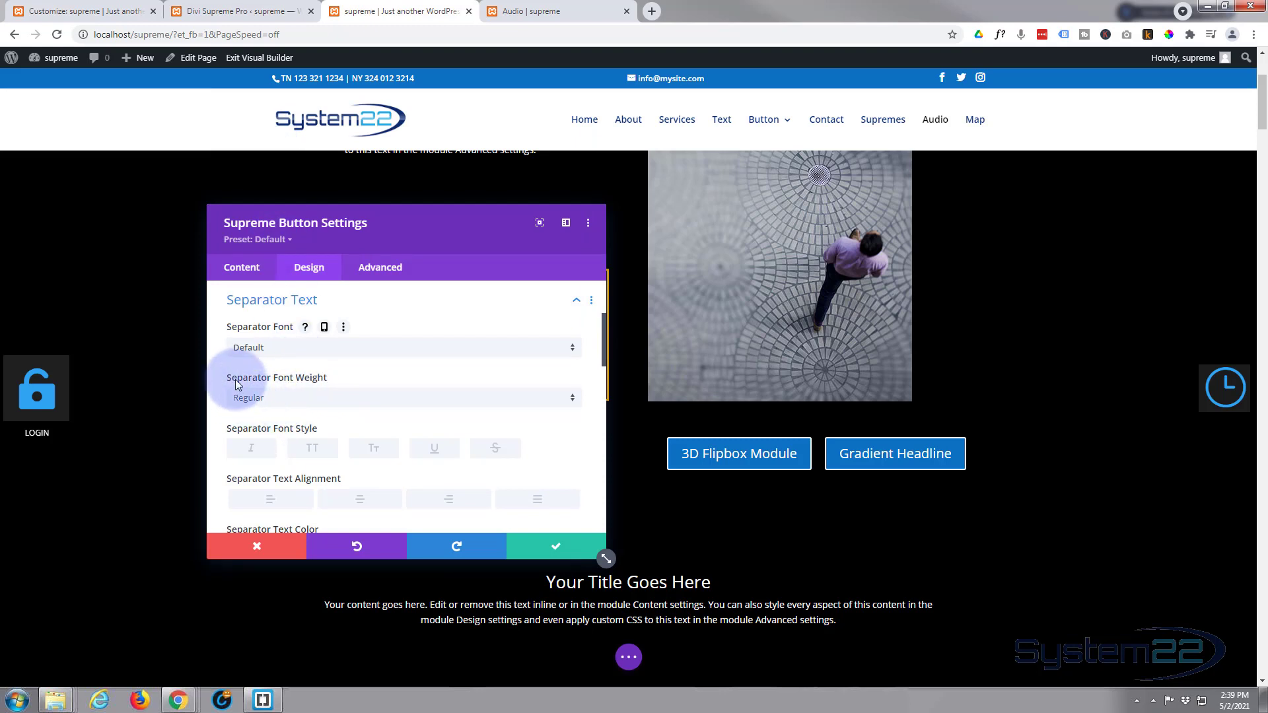
click(285, 401)
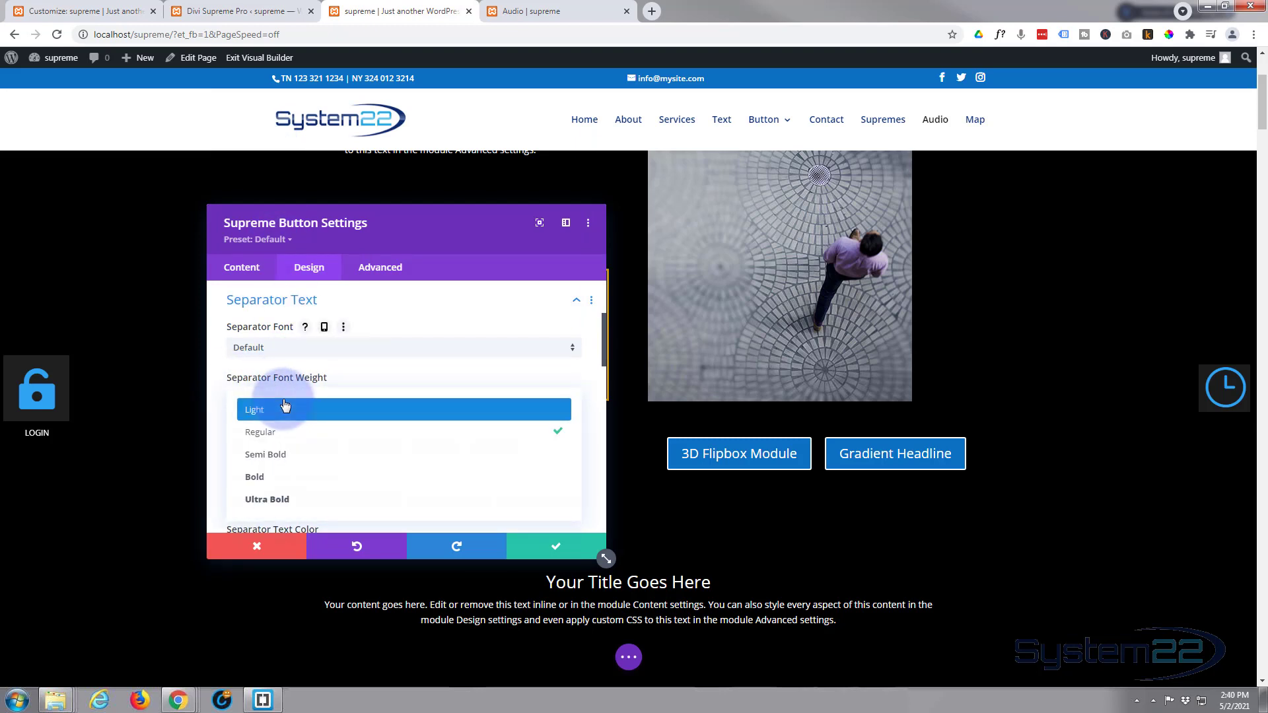
click(218, 396)
scroll(277, 396, down, 2)
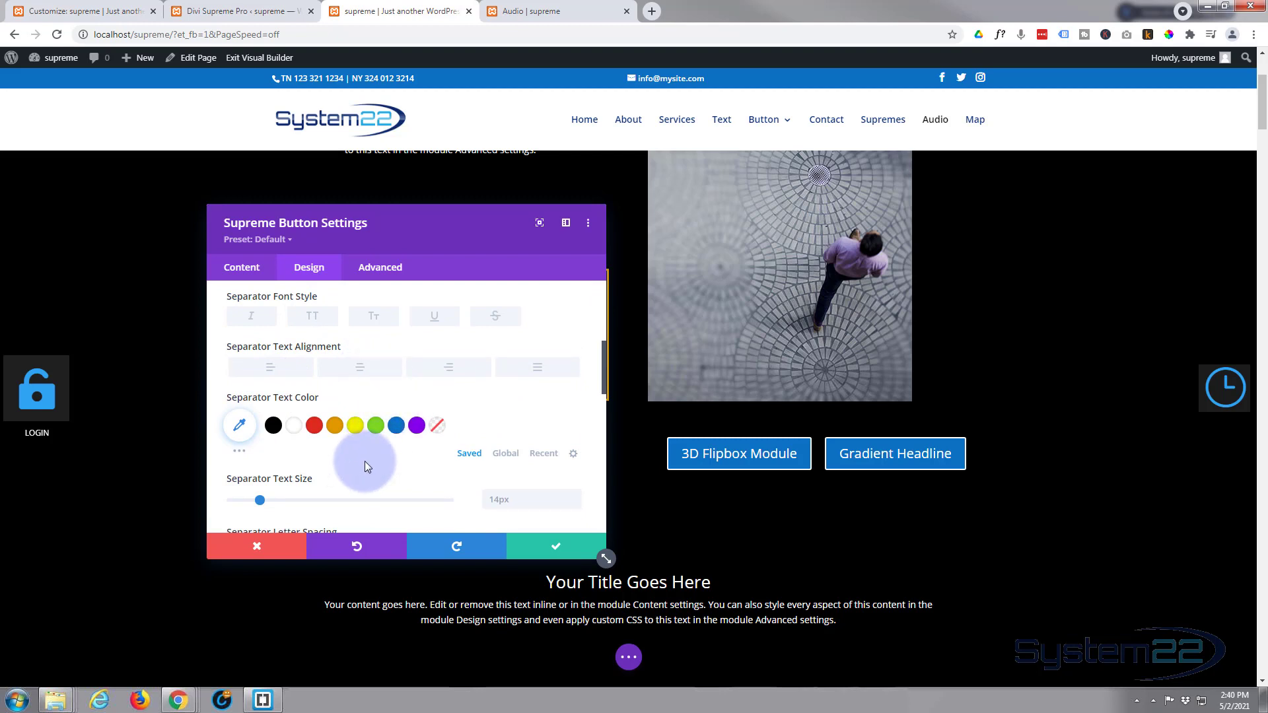
scroll(445, 400, down, 2)
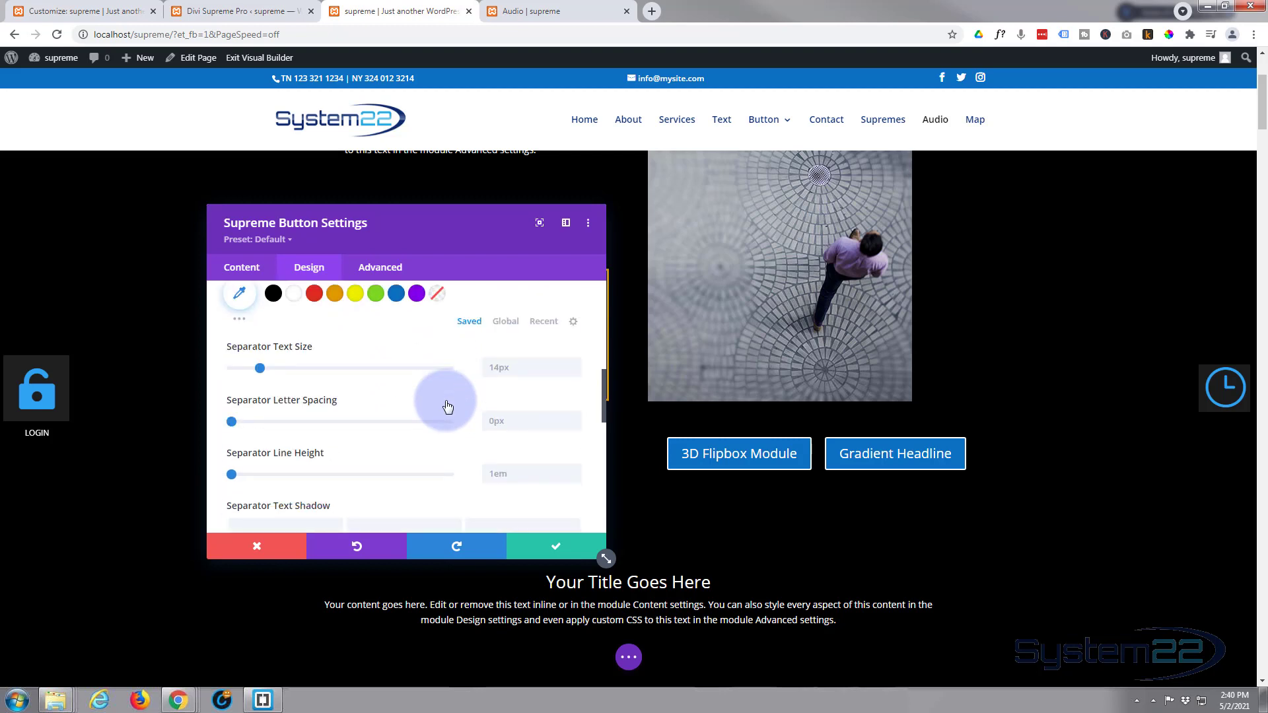
scroll(348, 350, down, 2)
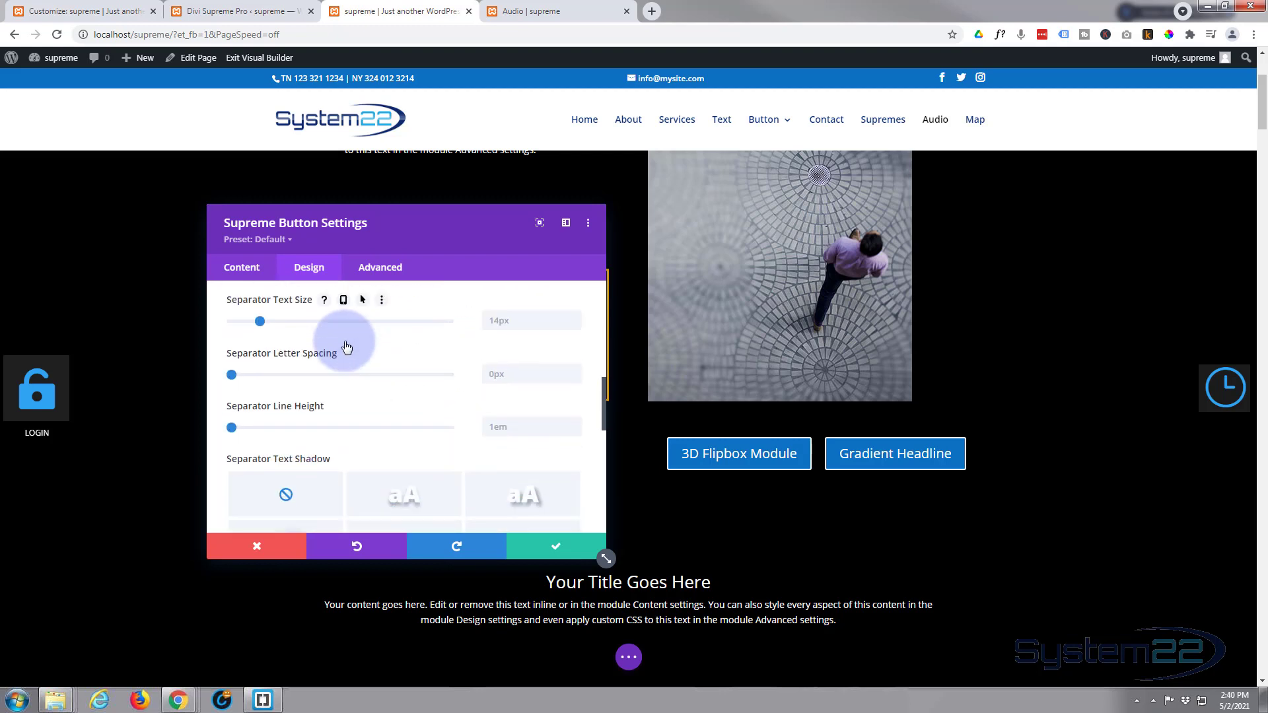
scroll(344, 346, down, 2)
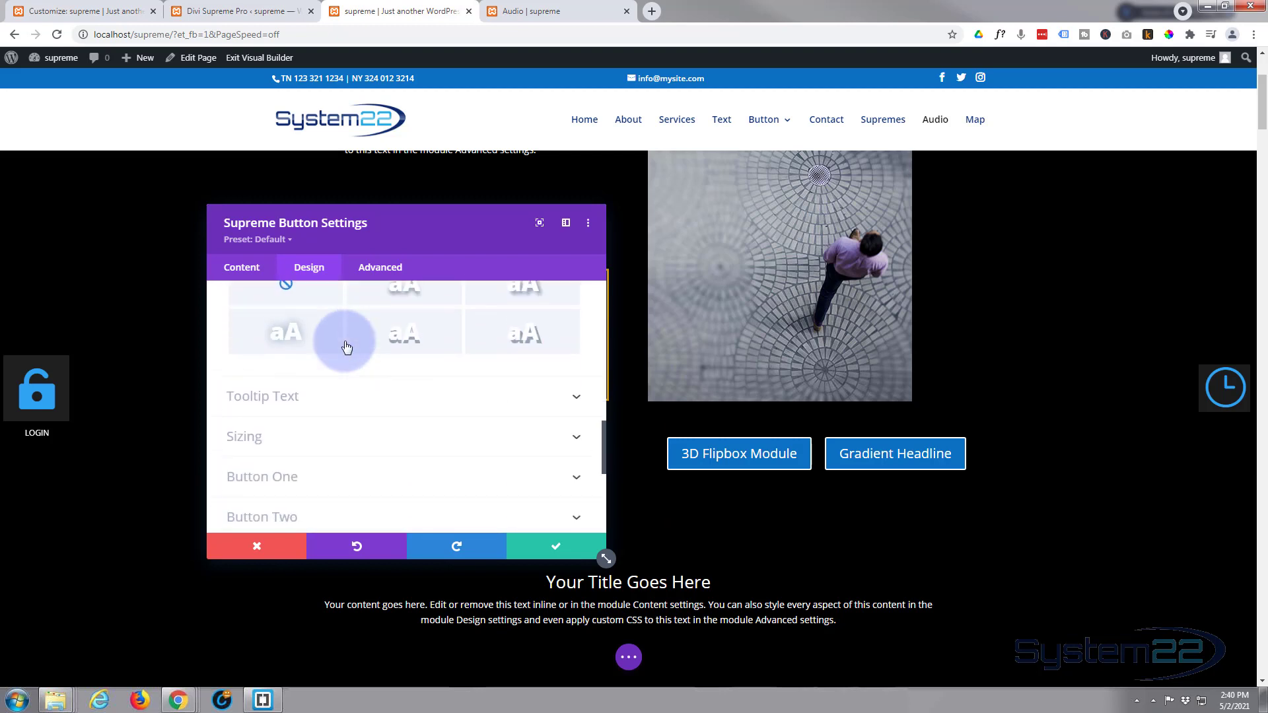
Set the Tooltip #1 background color to blue #0C71C3, look through its text styling options, and preview the first button's tooltip.
click(379, 403)
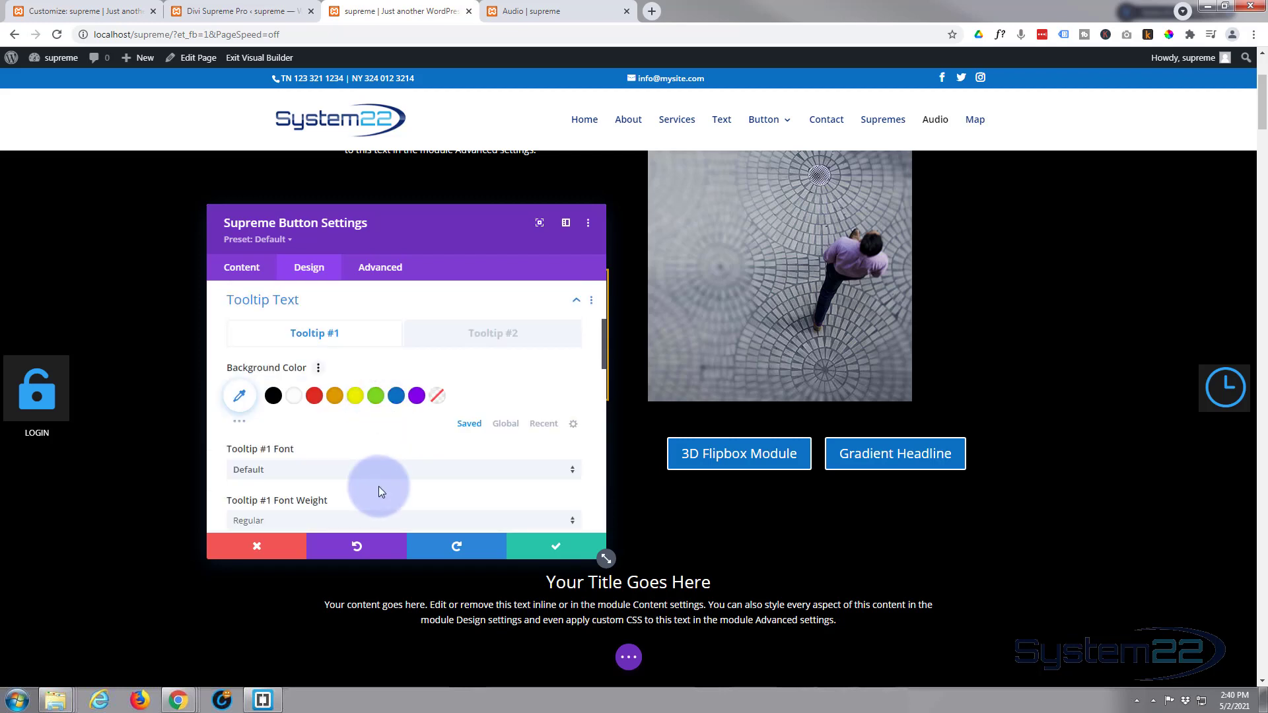
click(313, 372)
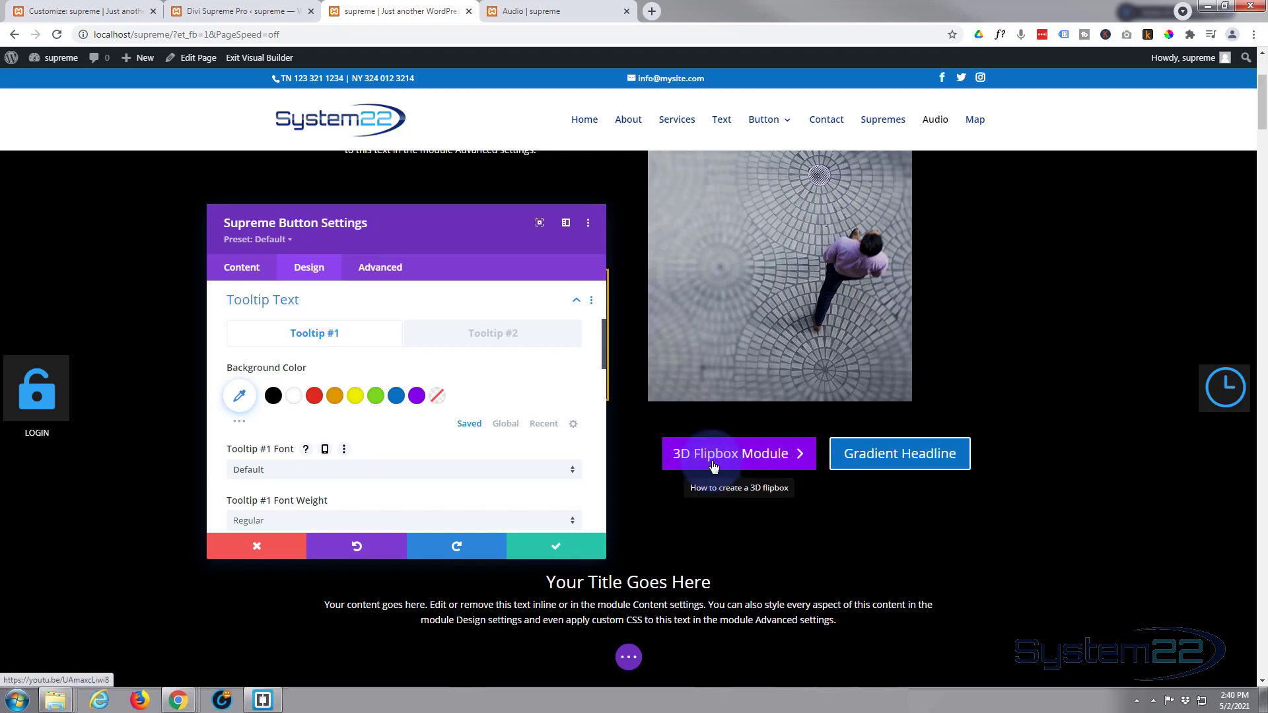
click(396, 396)
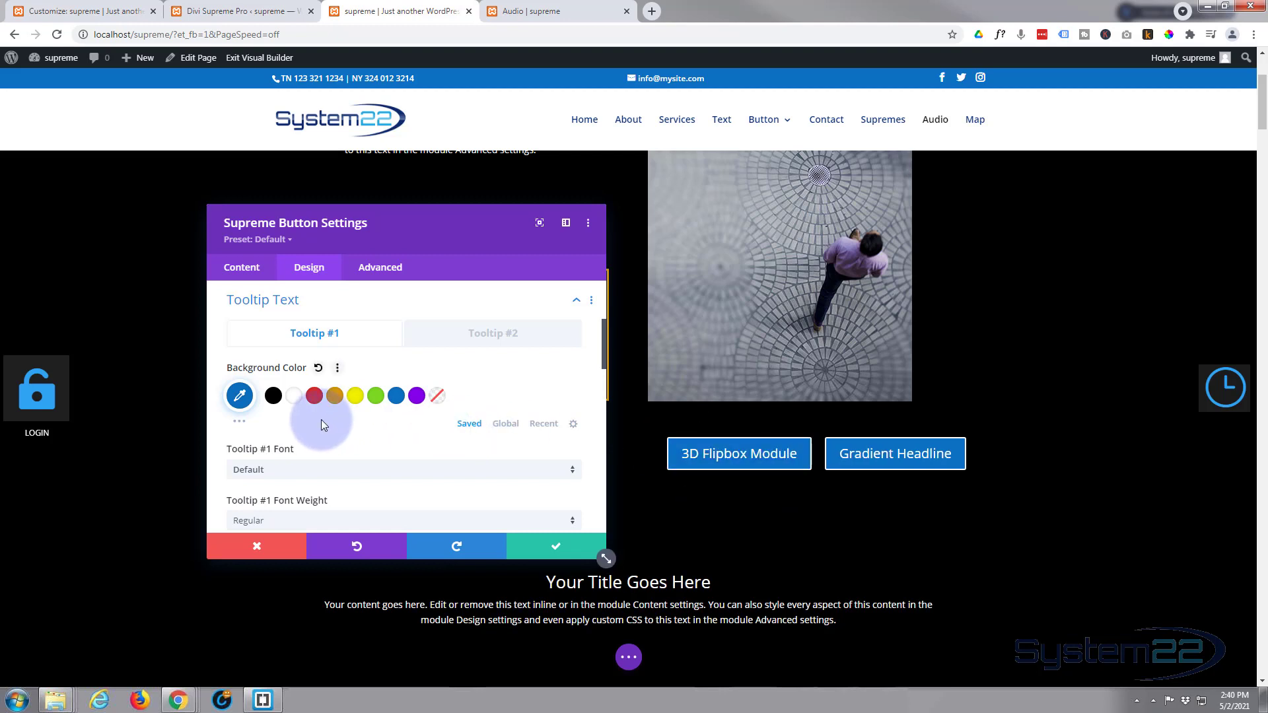
click(239, 425)
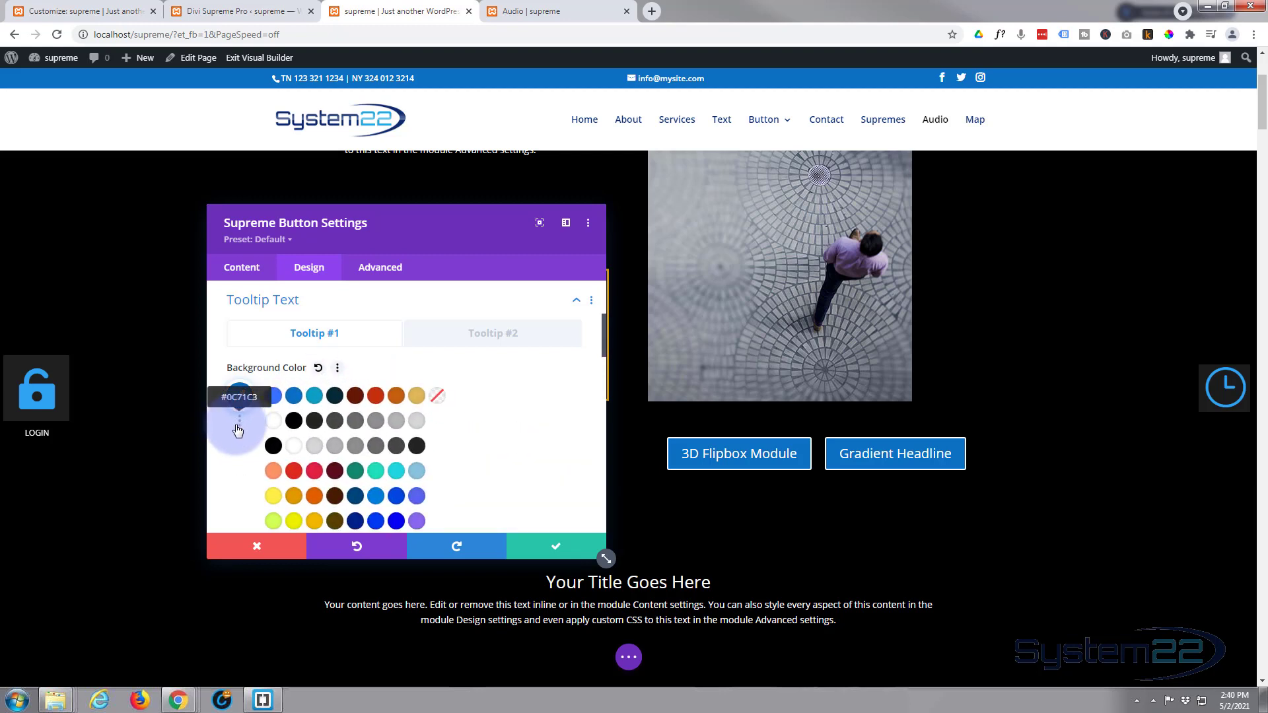
scroll(237, 450, down, 2)
scroll(236, 450, up, 2)
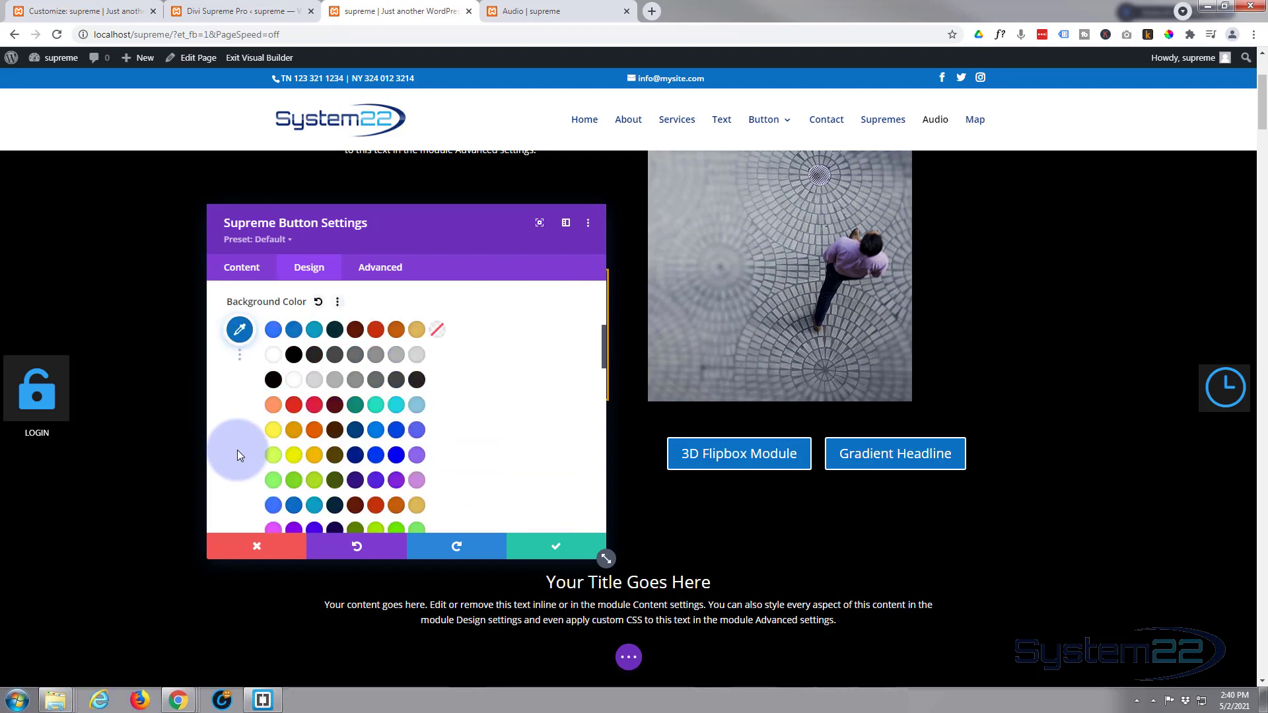
click(239, 360)
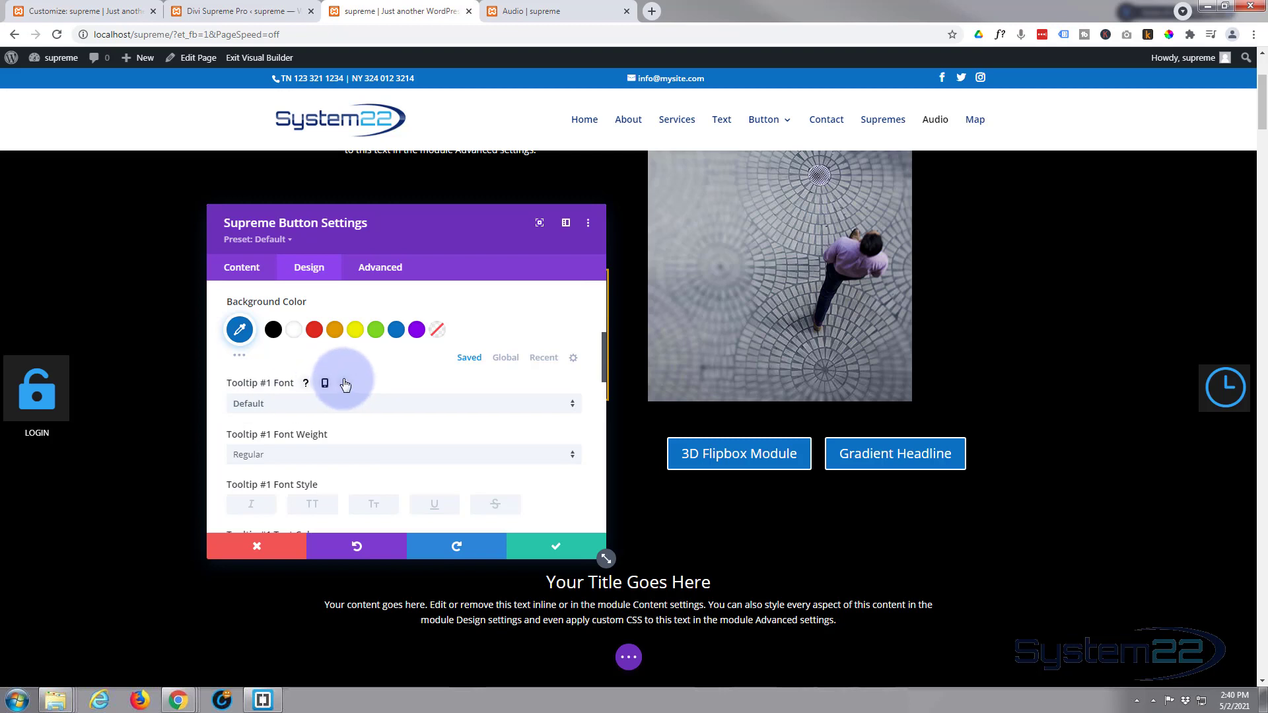
scroll(345, 384, down, 1)
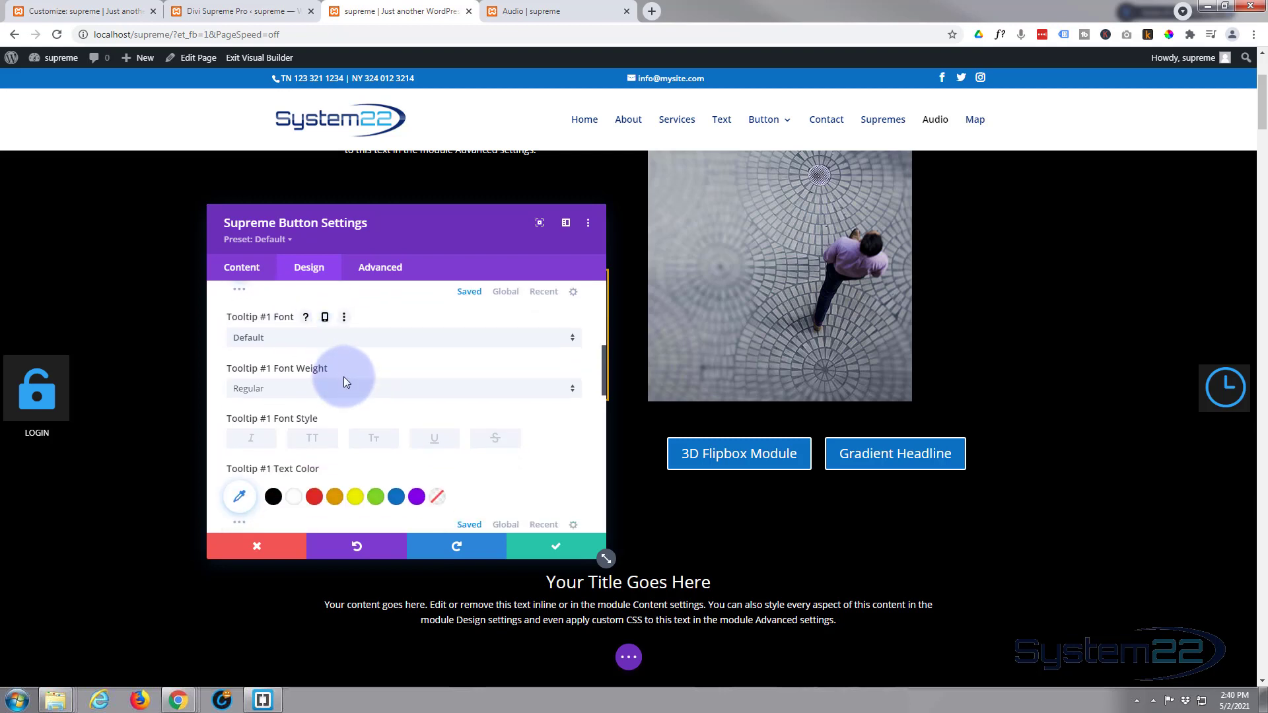
scroll(344, 377, down, 2)
scroll(343, 378, down, 1)
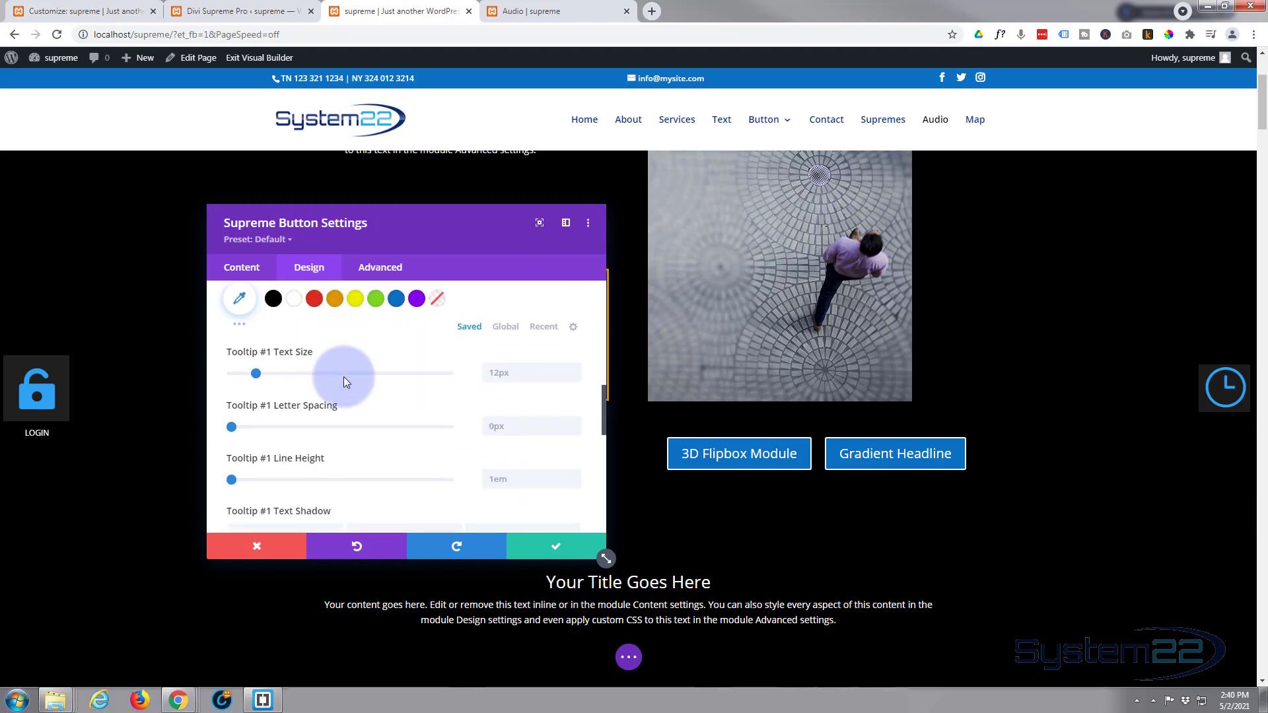
scroll(343, 378, down, 2)
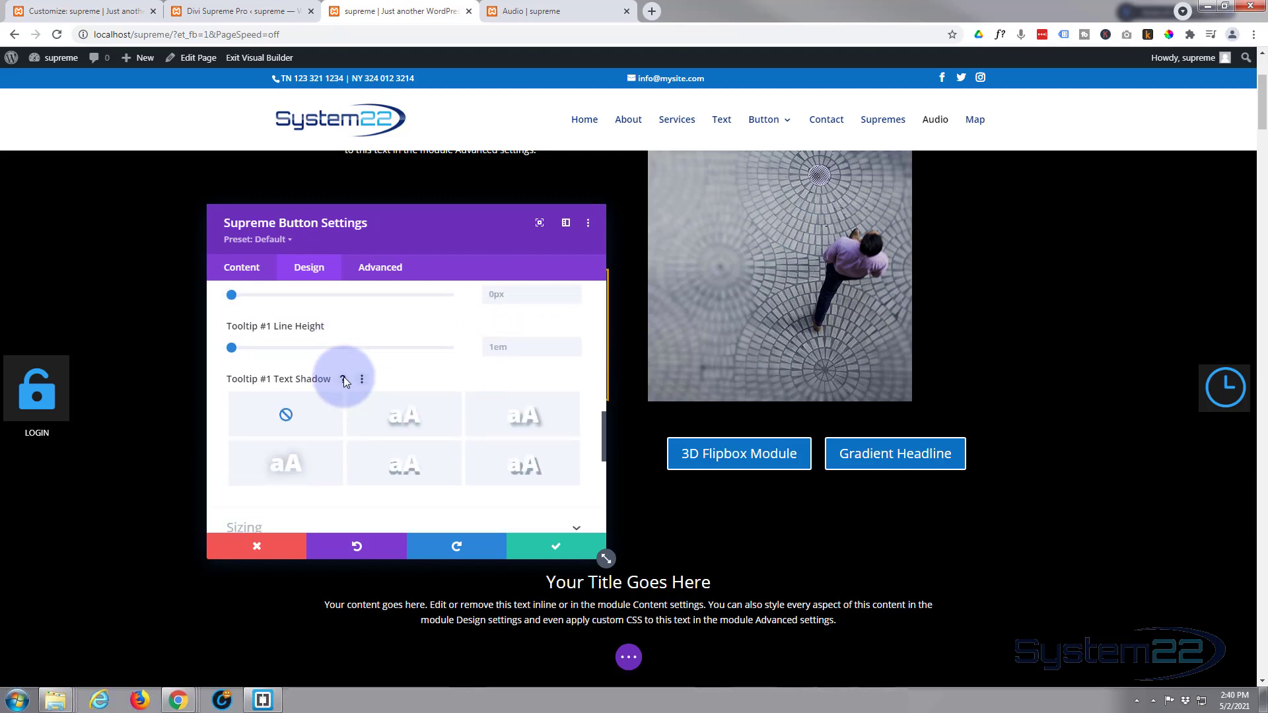
scroll(343, 378, down, 1)
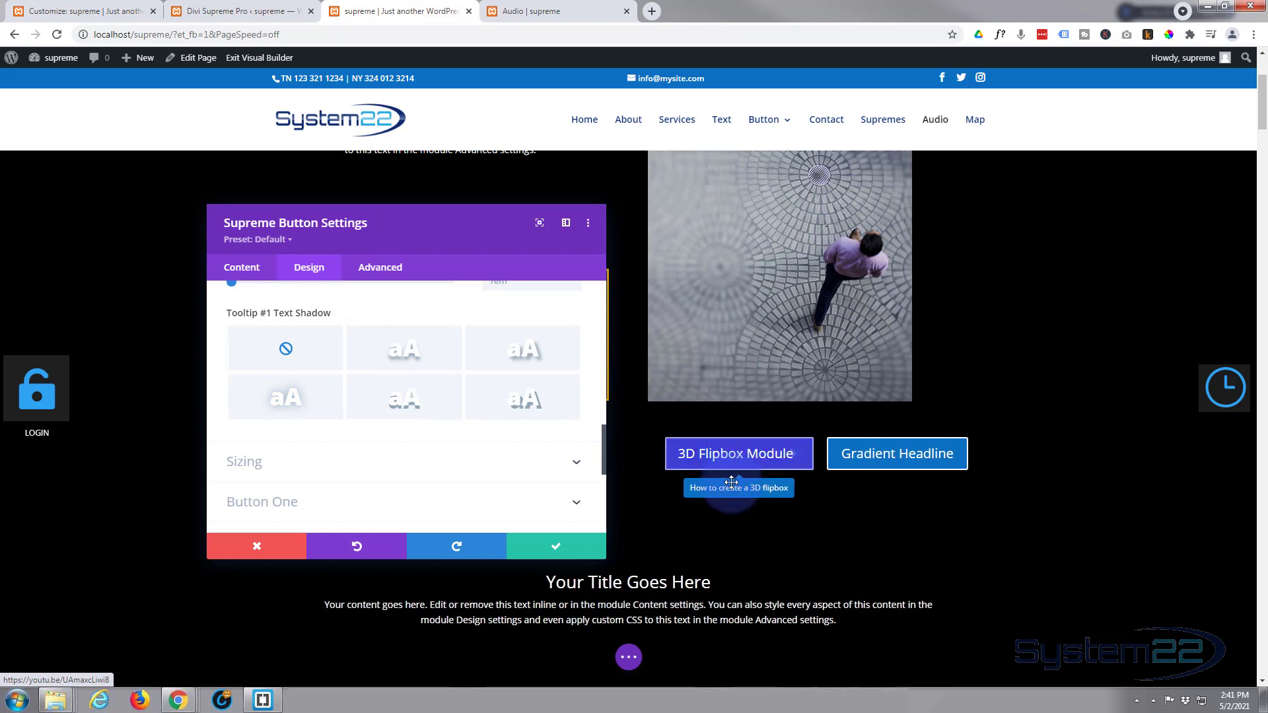
Set the Tooltip #2 background color to the same saved blue and preview the second button's tooltip.
scroll(274, 460, up, 2)
scroll(274, 461, up, 6)
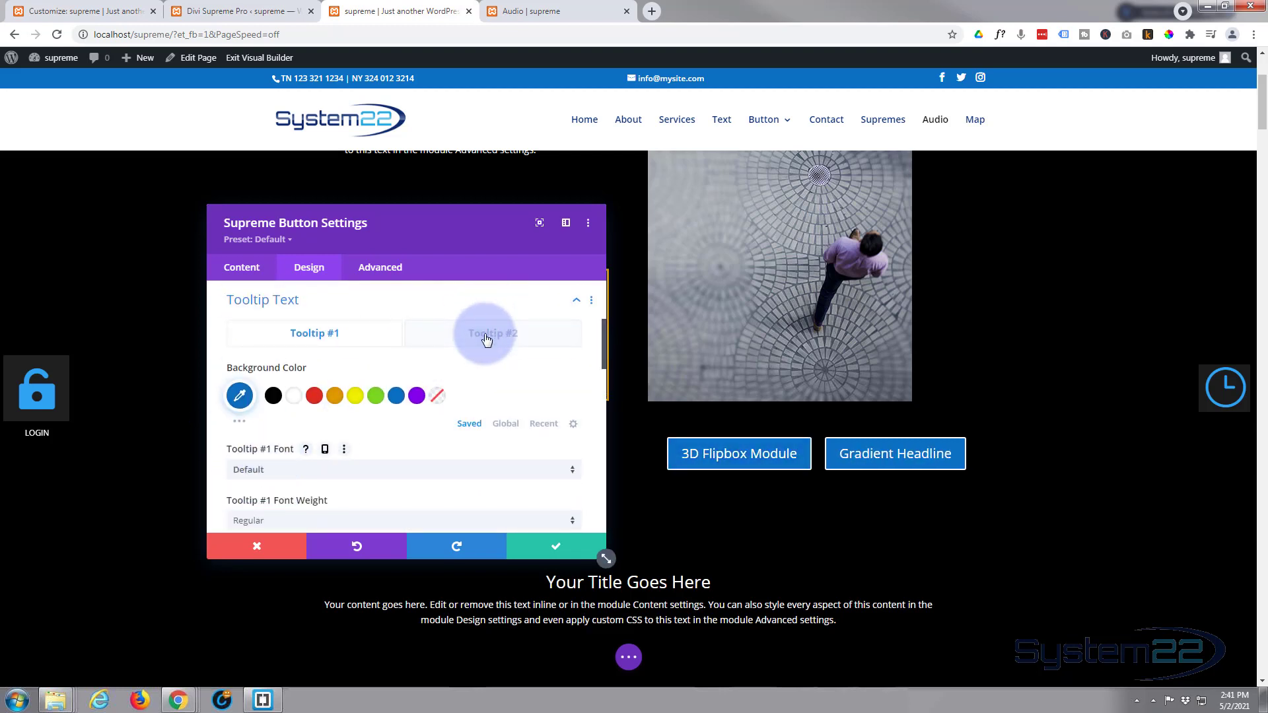
click(490, 331)
click(397, 396)
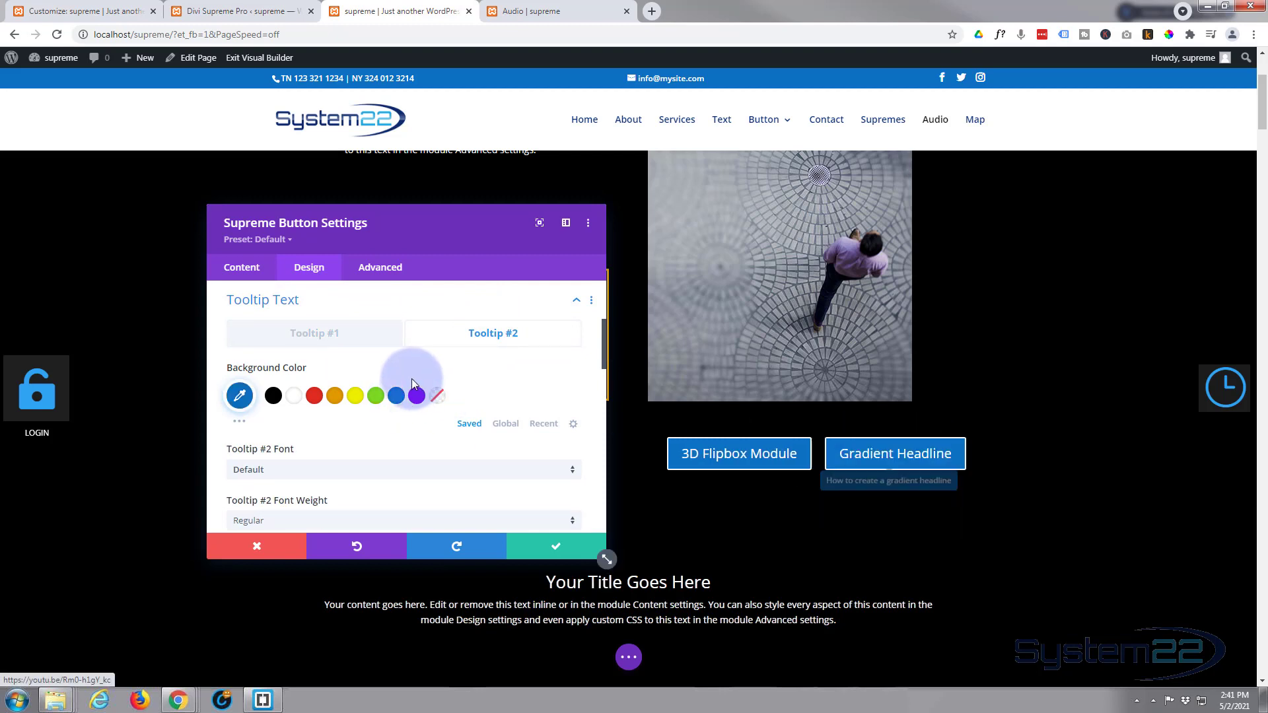
Check the text separator gap in the sizing options and enable custom styles for Button One.
scroll(407, 380, down, 7)
scroll(408, 381, down, 4)
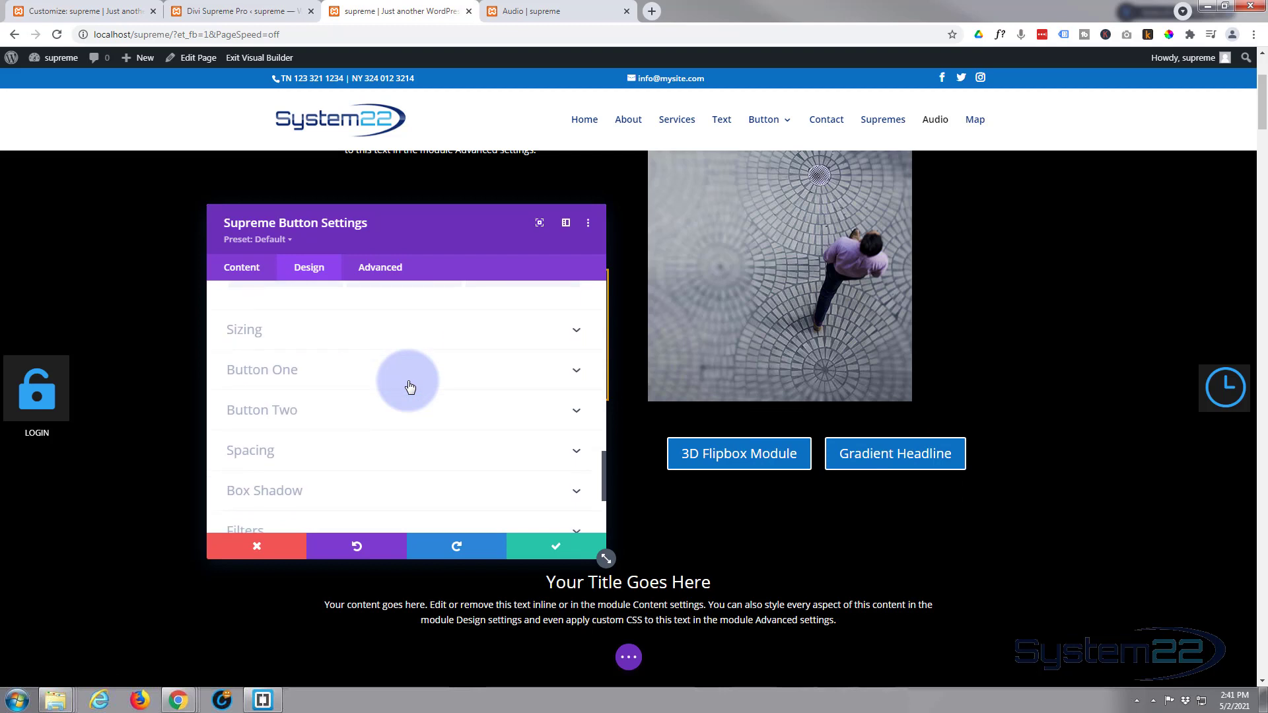
click(416, 340)
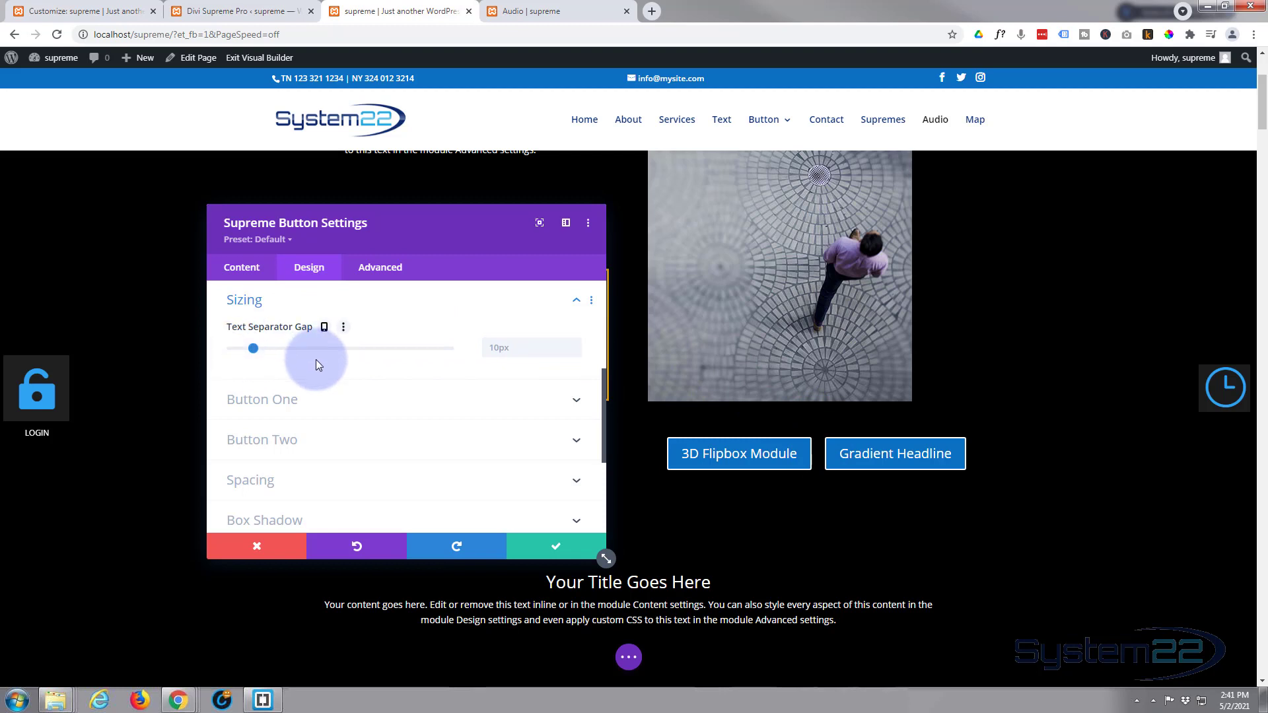
scroll(321, 365, down, 1)
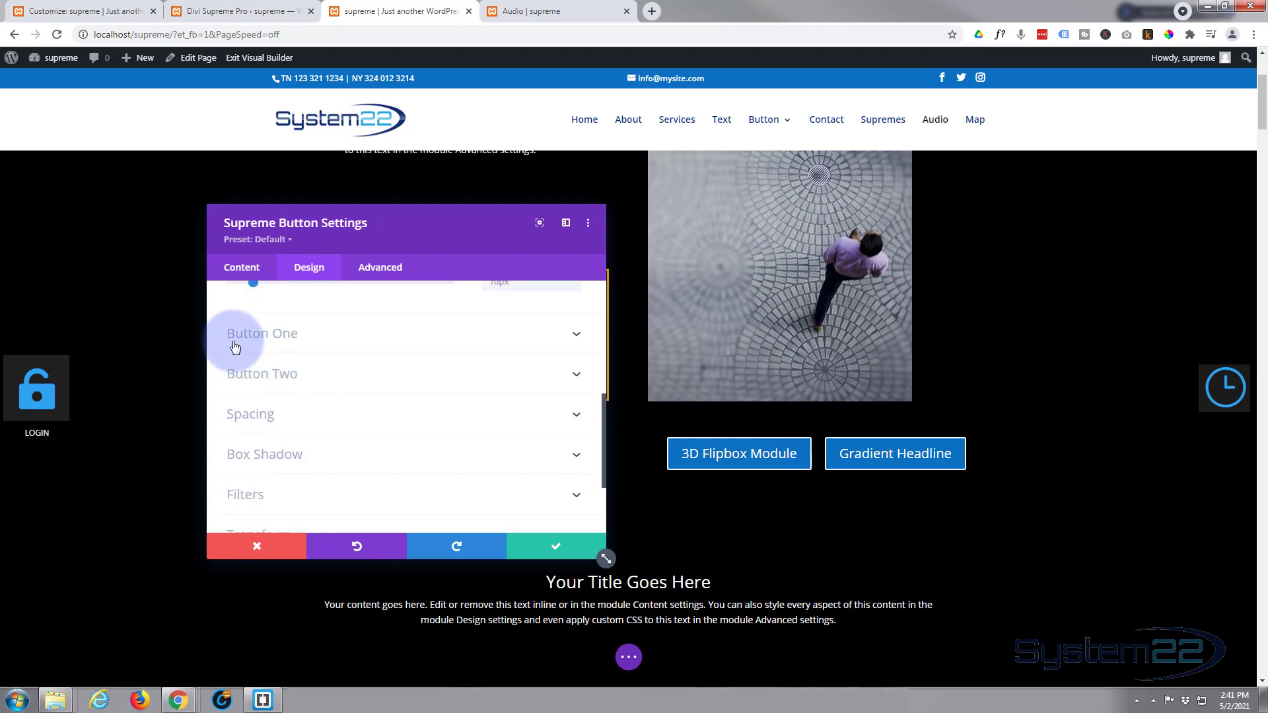
click(364, 340)
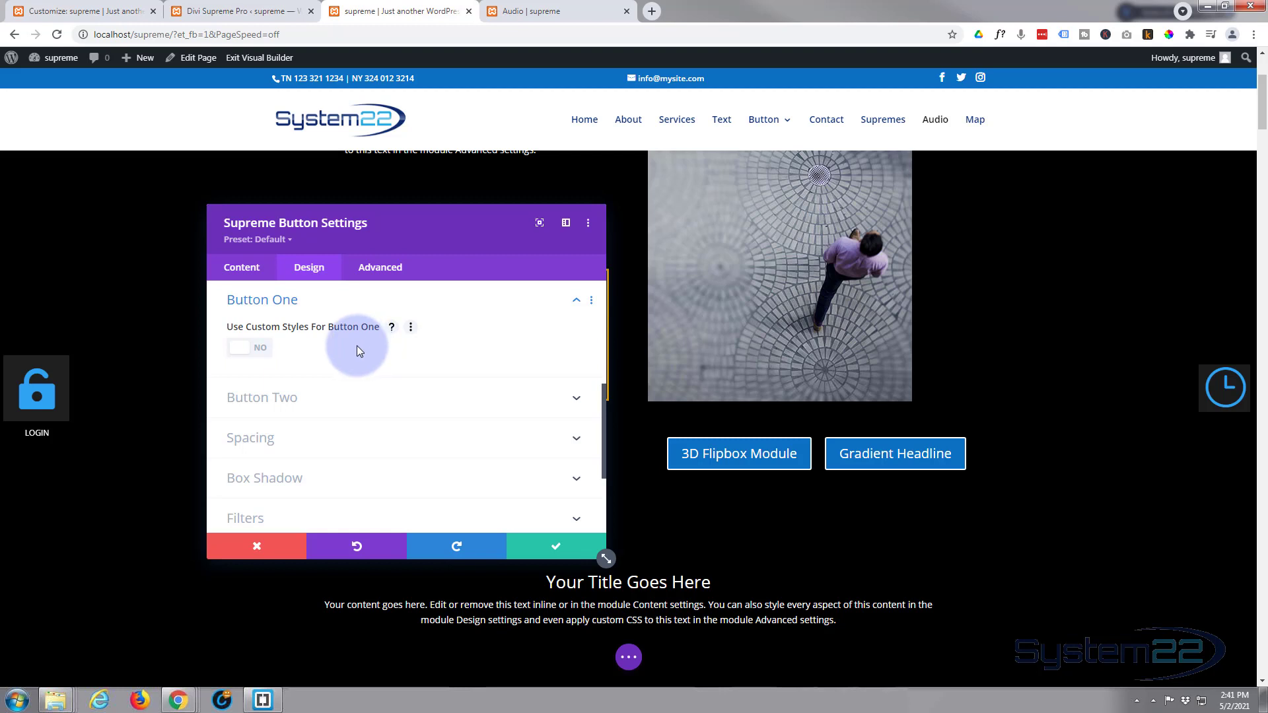
click(258, 348)
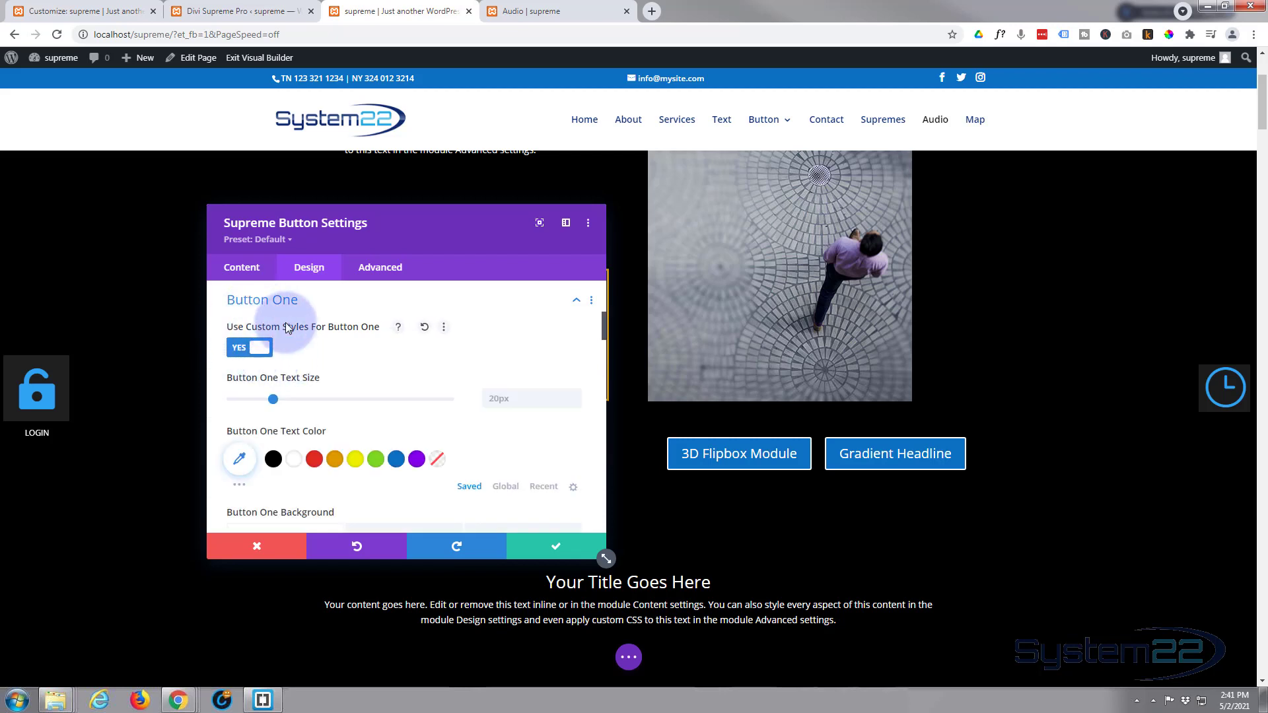
Enable hover options for the Button One background, view its hover state, and look through the border settings.
scroll(354, 342, down, 1)
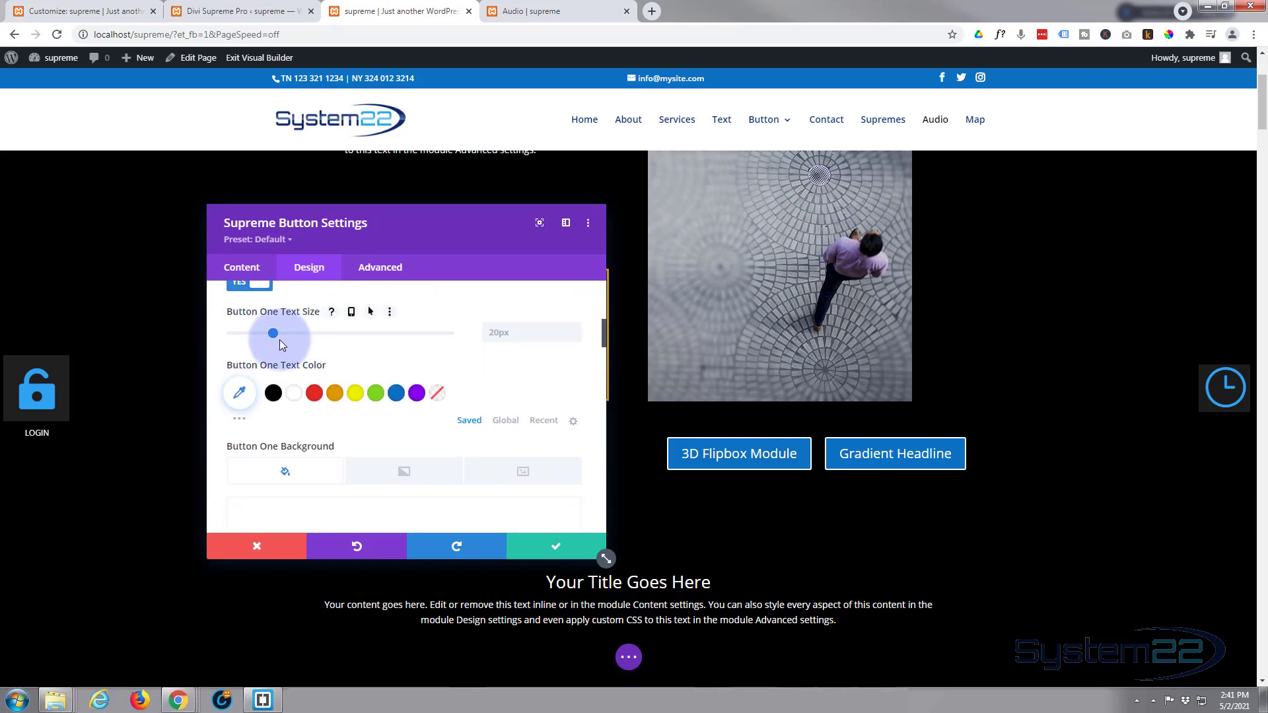
scroll(280, 339, down, 1)
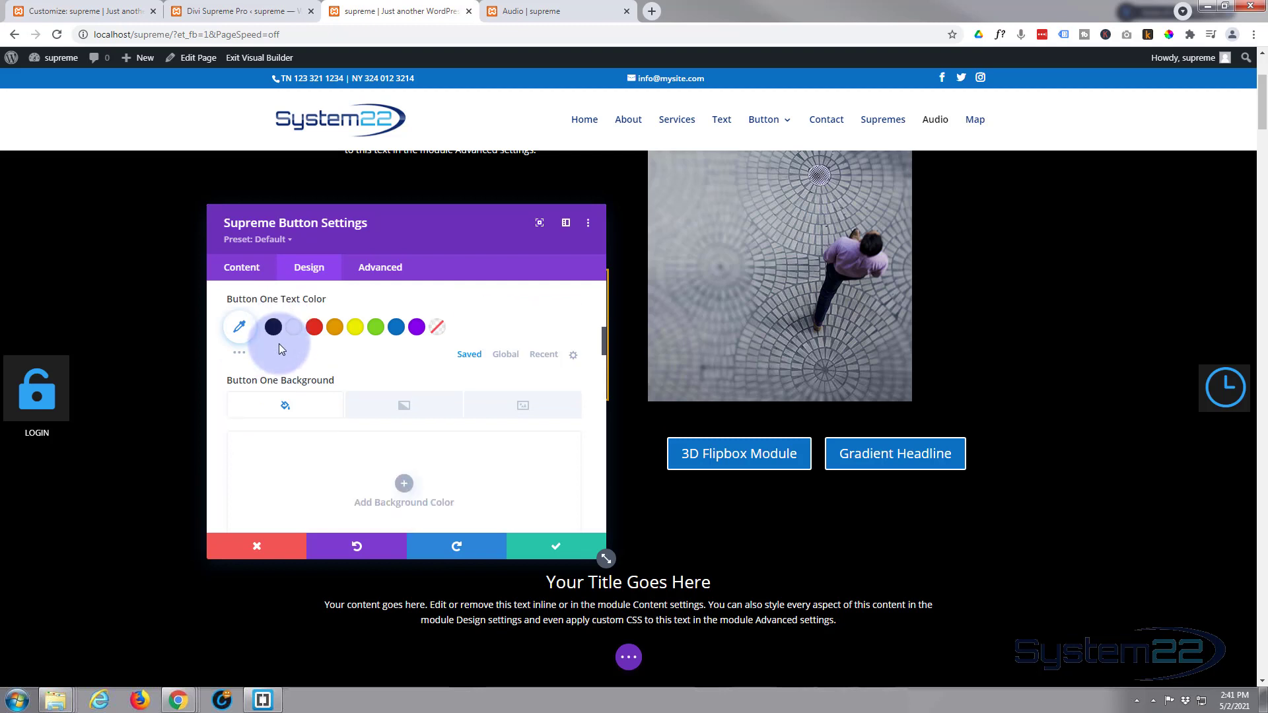
scroll(314, 344, down, 1)
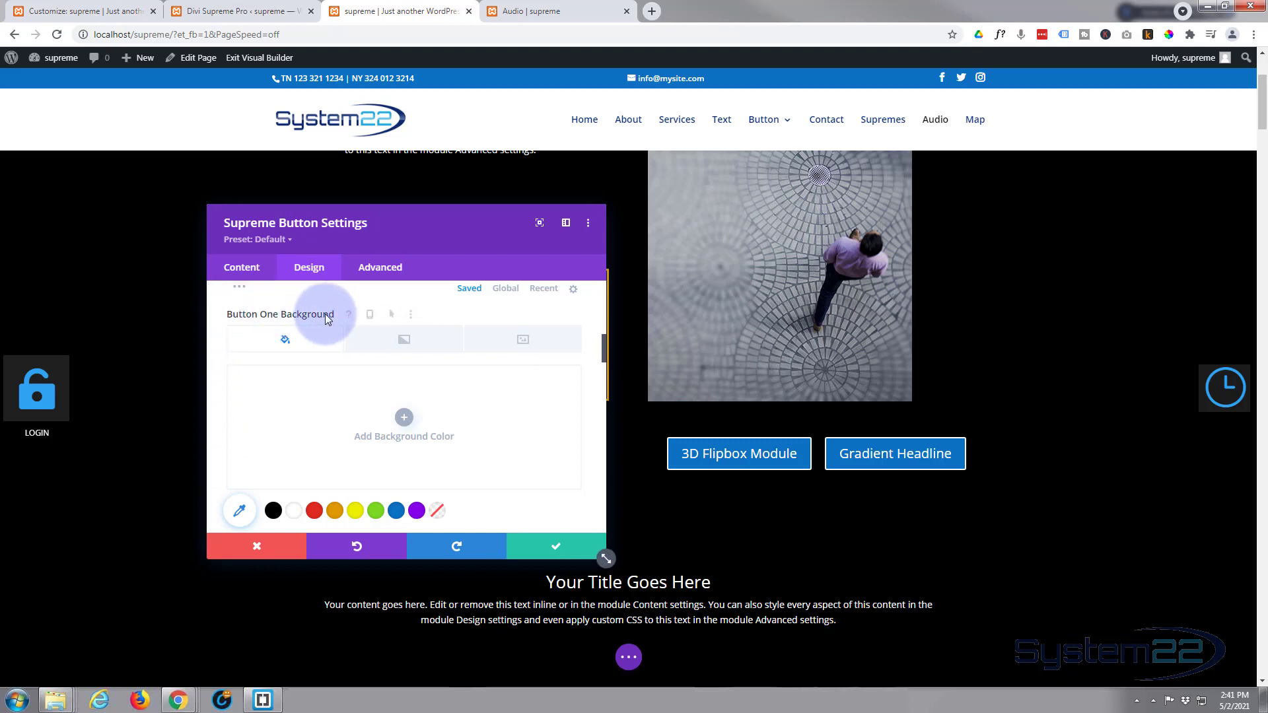
click(384, 315)
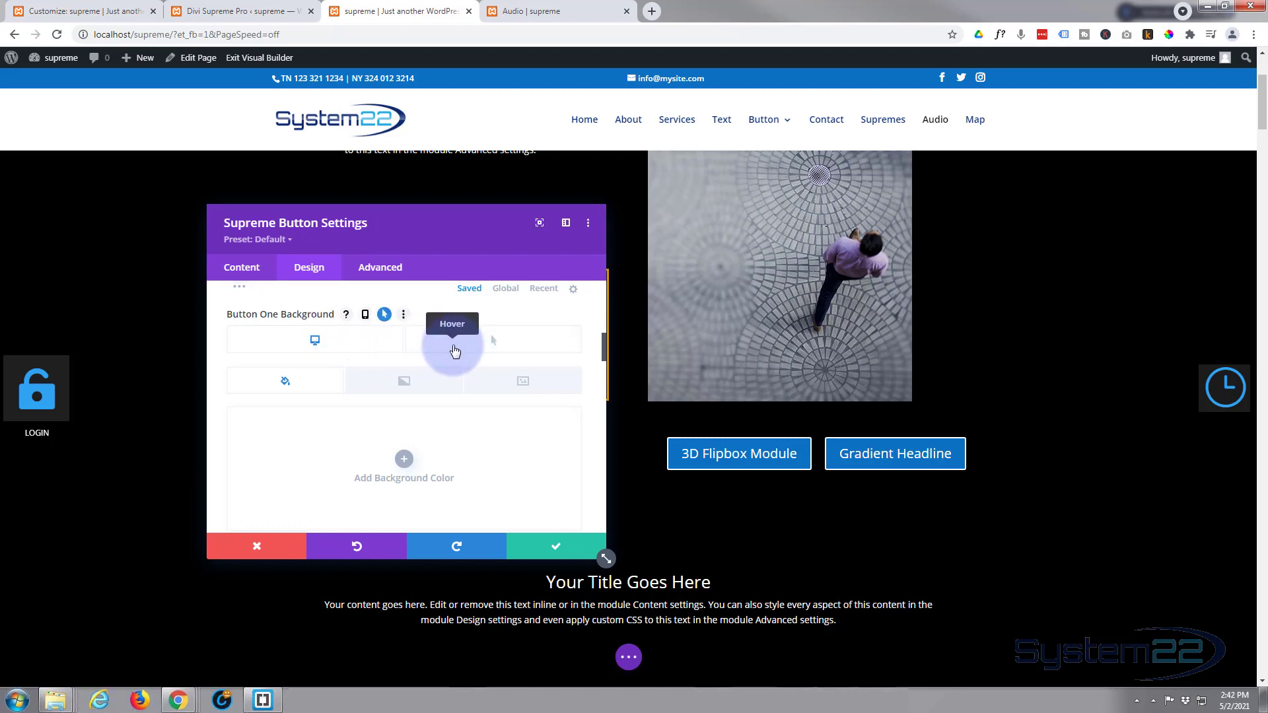
click(456, 350)
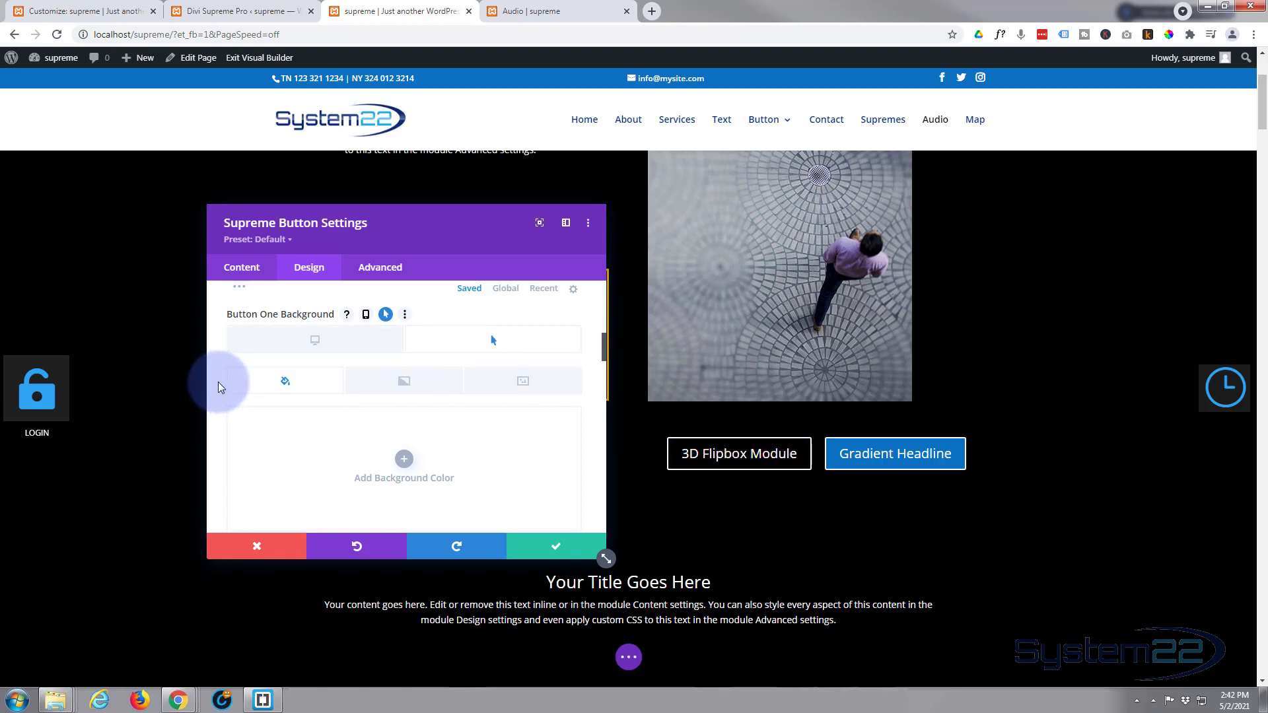
scroll(224, 402, down, 6)
scroll(223, 411, up, 2)
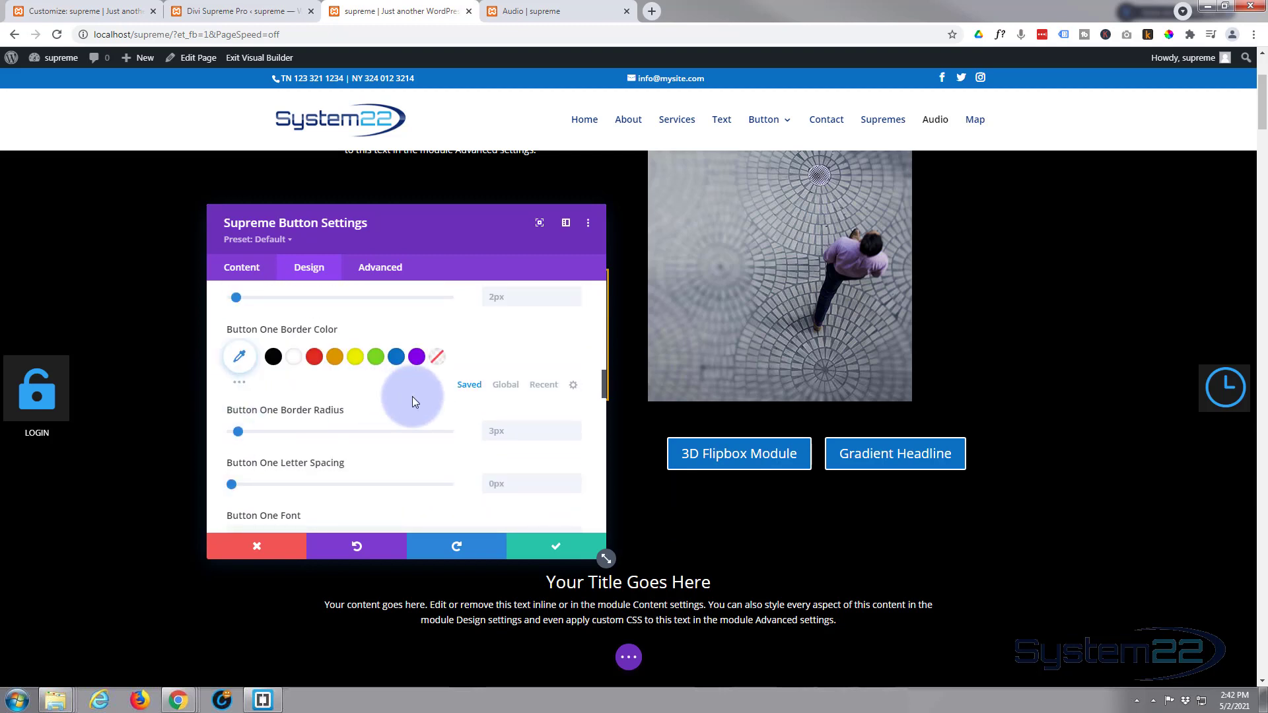
Try a 50px border radius on Button One and return it to 3px.
click(504, 433)
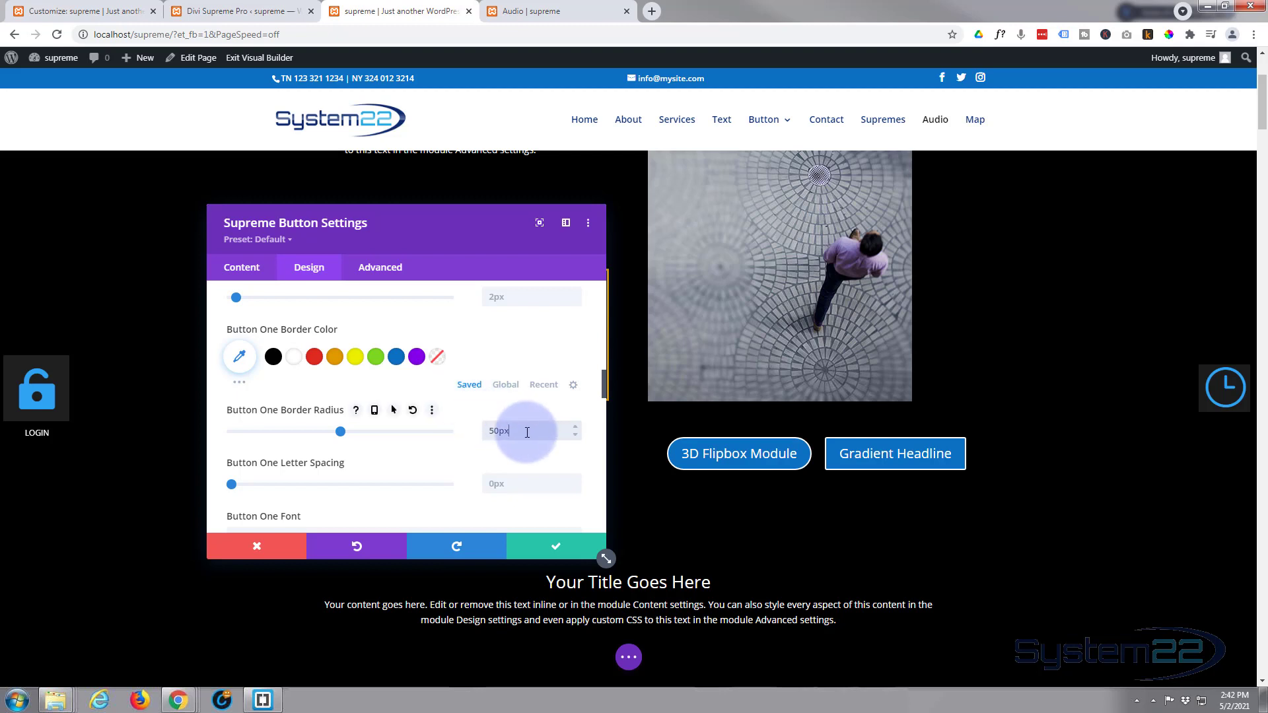
drag(528, 432, 470, 437)
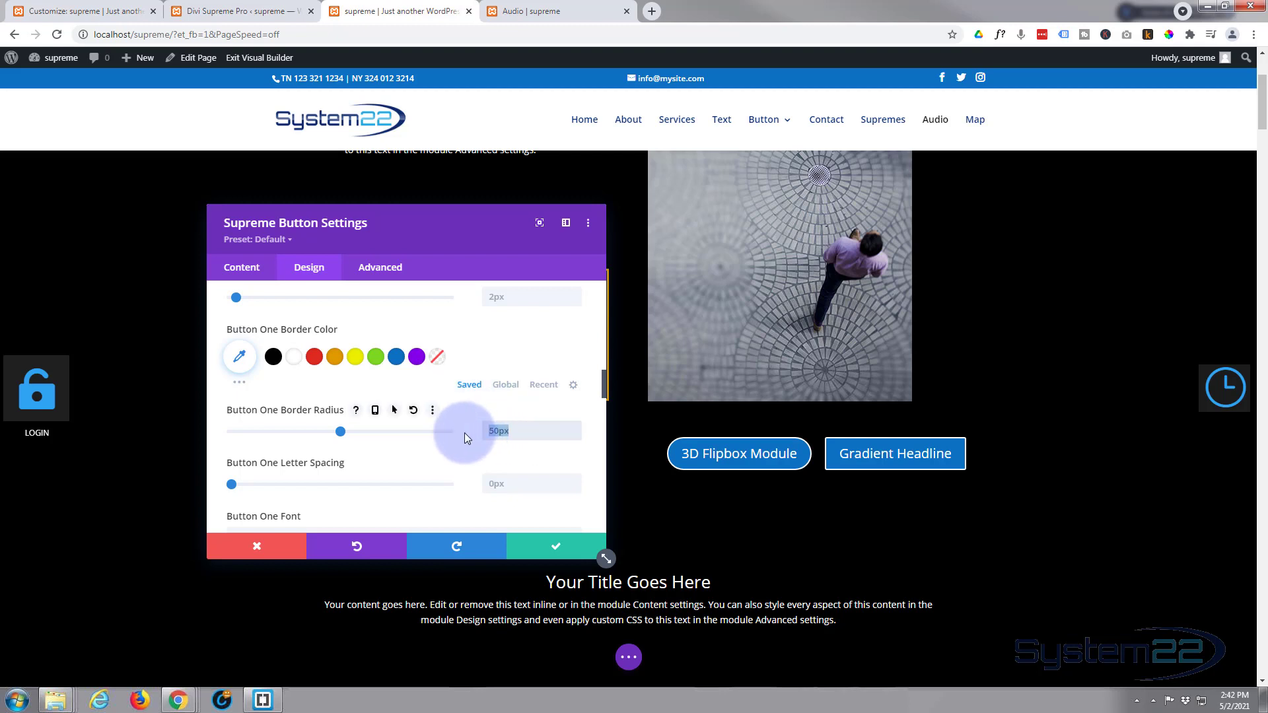
text(3)
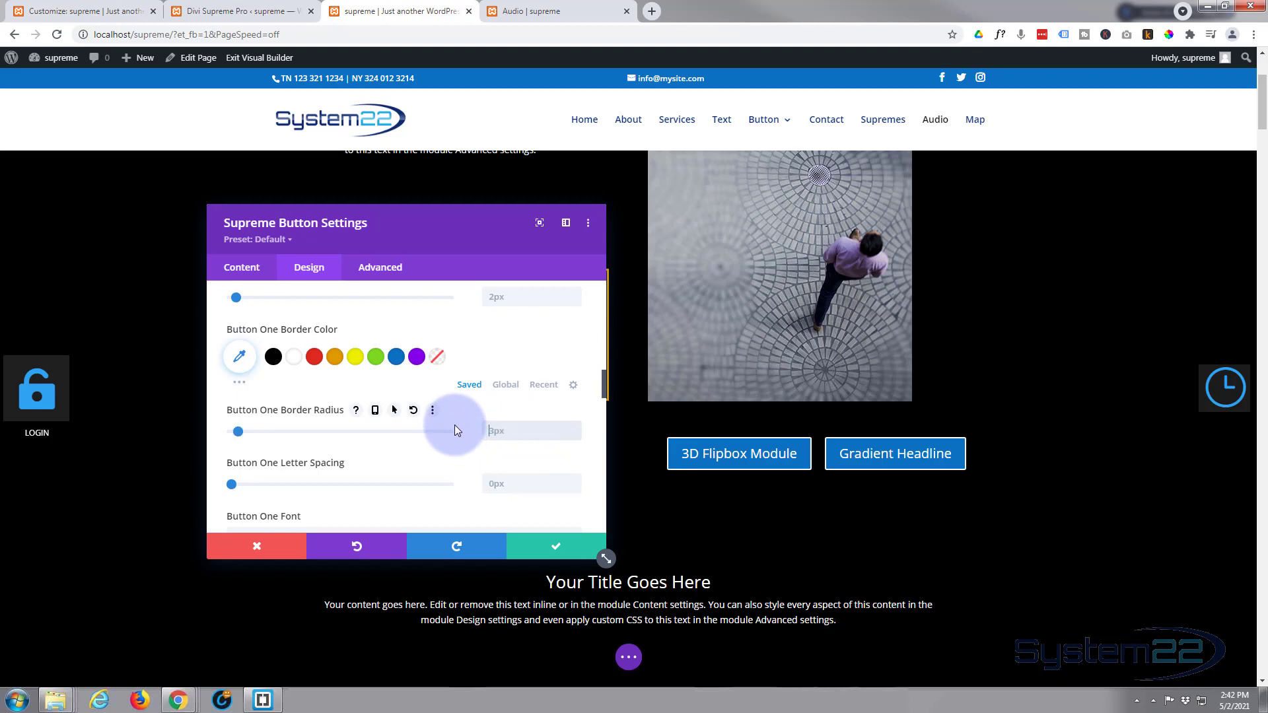
Preview Button One's hover icon and try showing the icon permanently before restoring the hover-only setting.
scroll(456, 424, down, 5)
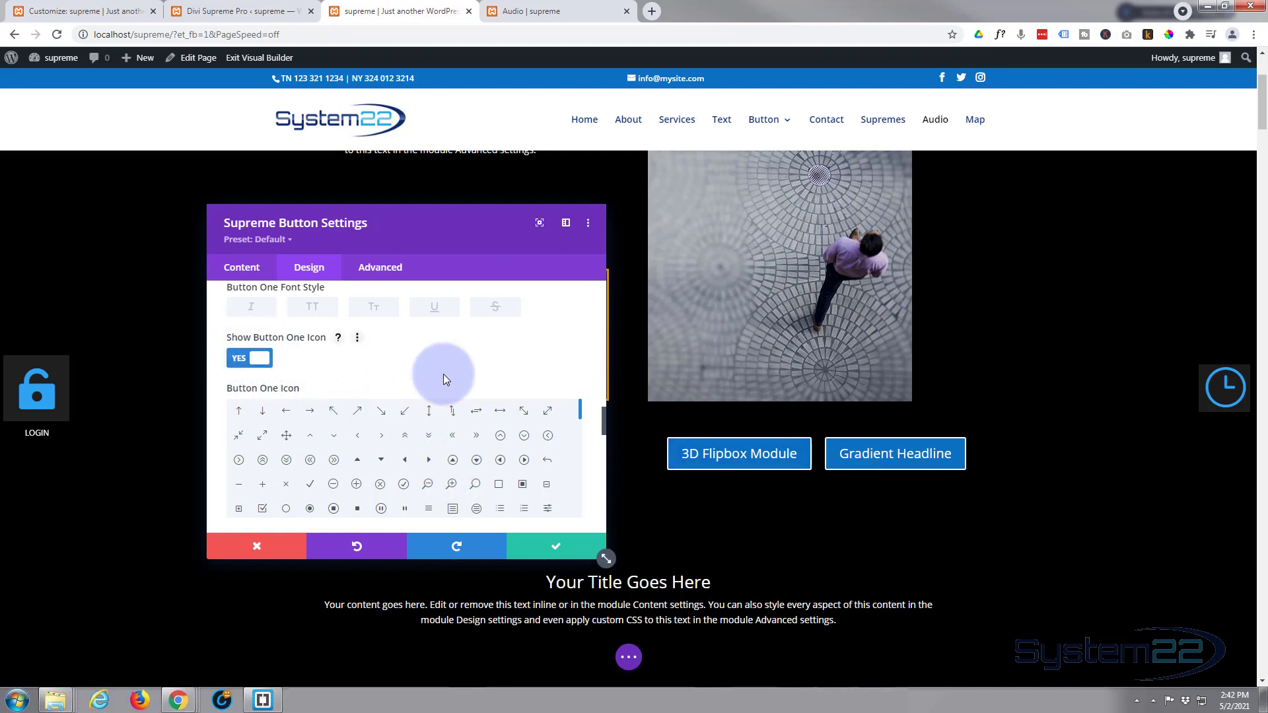
scroll(445, 371, down, 3)
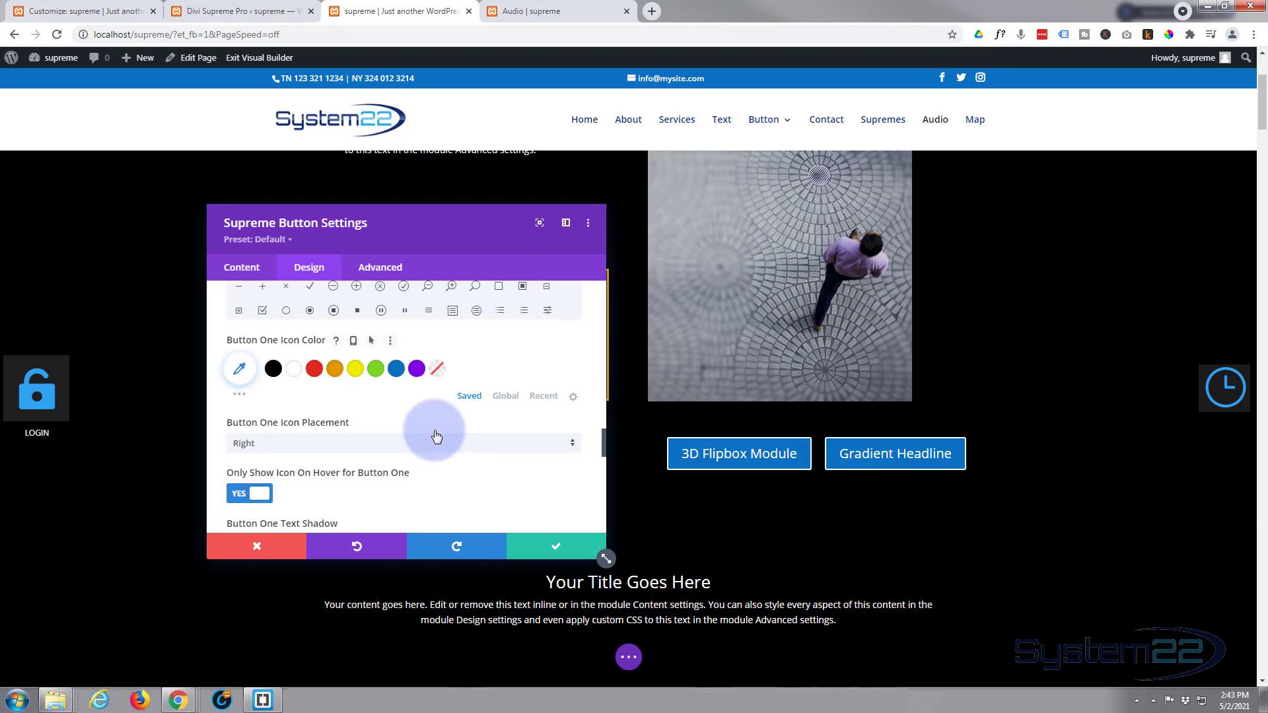
scroll(296, 402, down, 1)
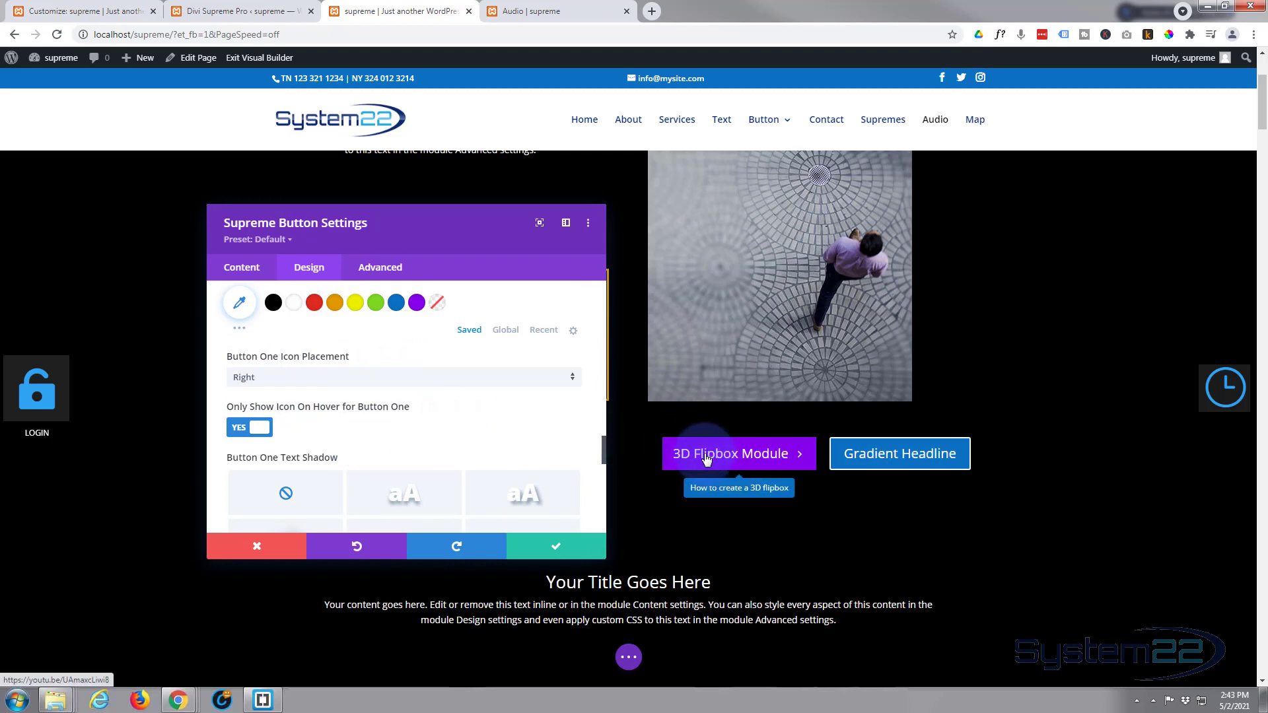
click(239, 431)
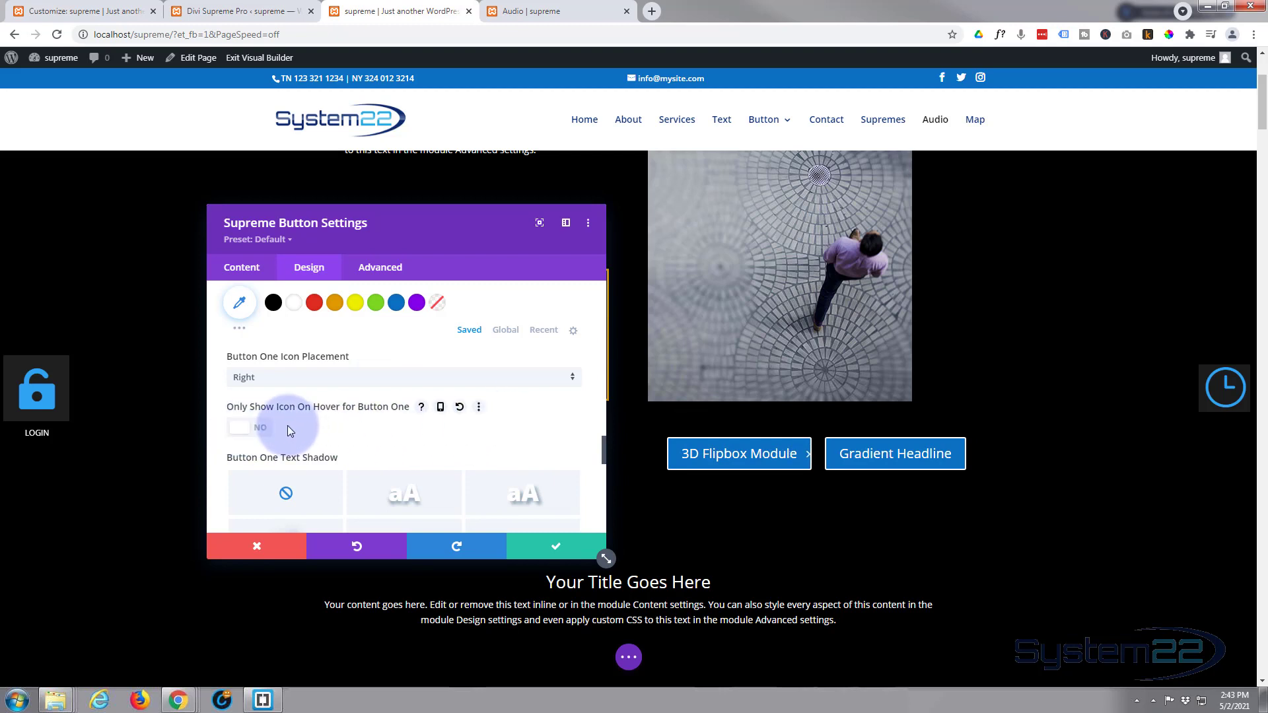
click(266, 431)
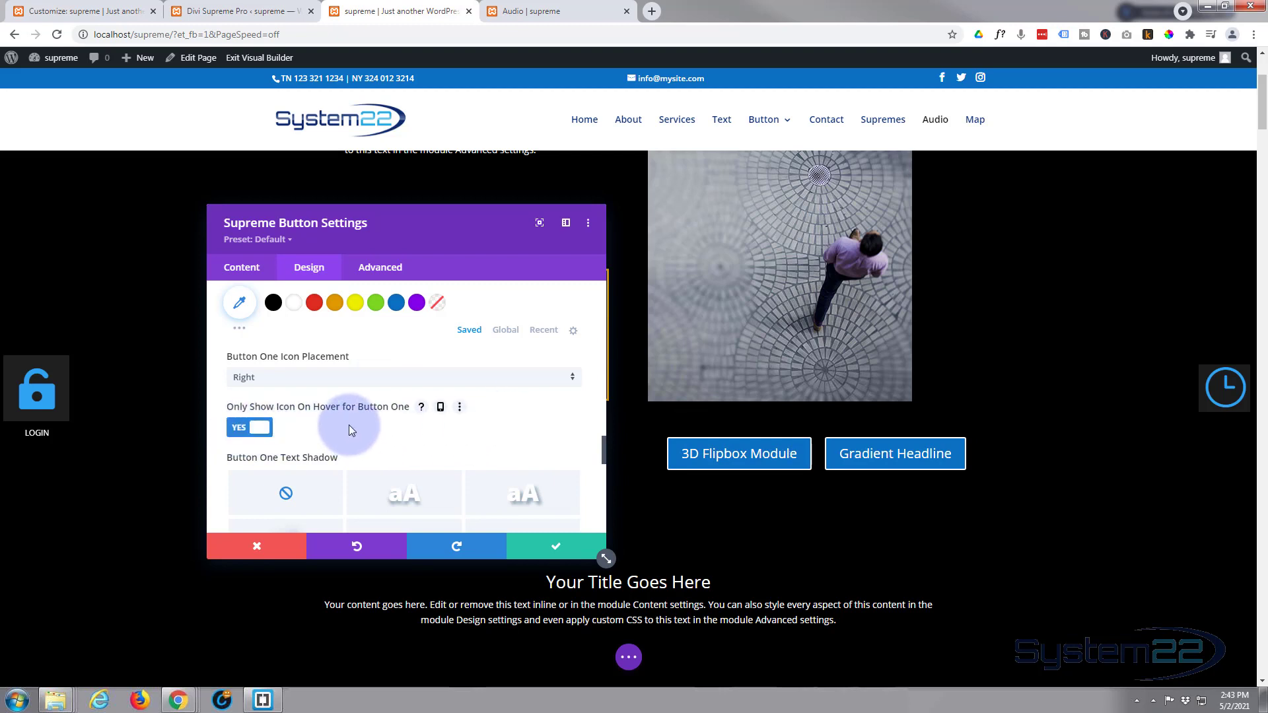
Save the Supreme Button module settings and the page, and exit the Visual Builder.
scroll(348, 426, down, 2)
scroll(350, 430, down, 3)
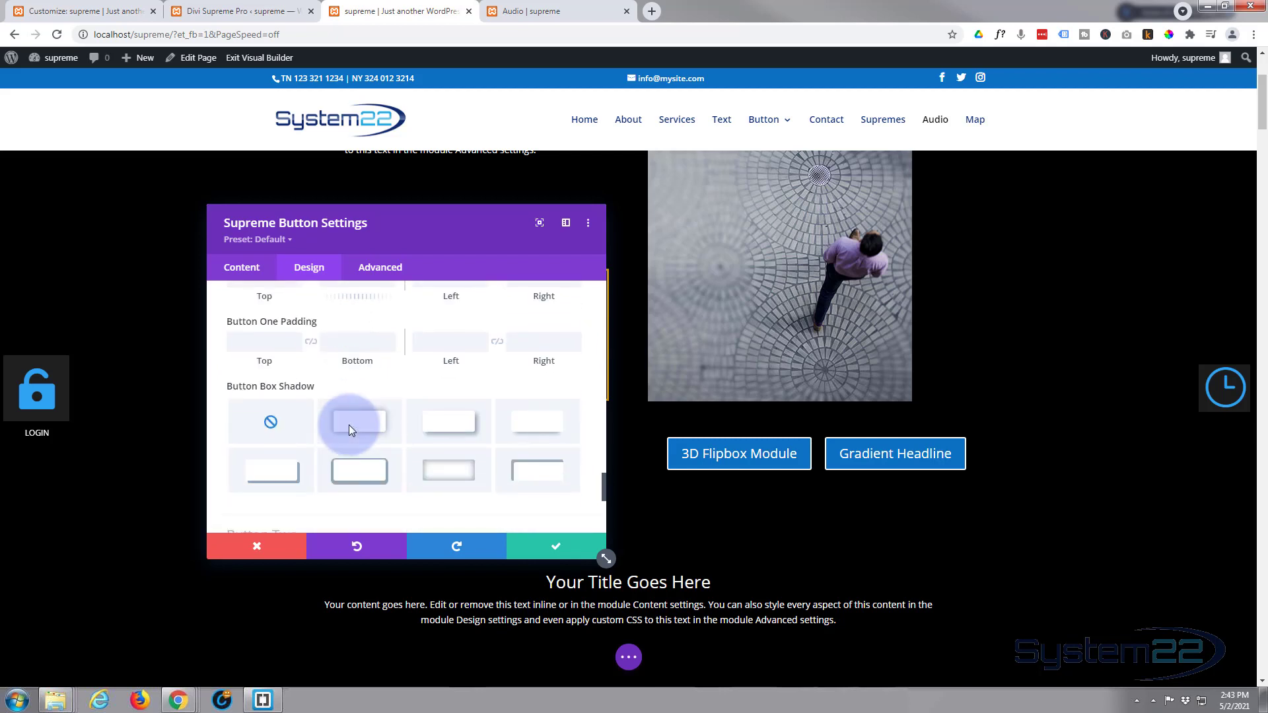
scroll(350, 430, down, 3)
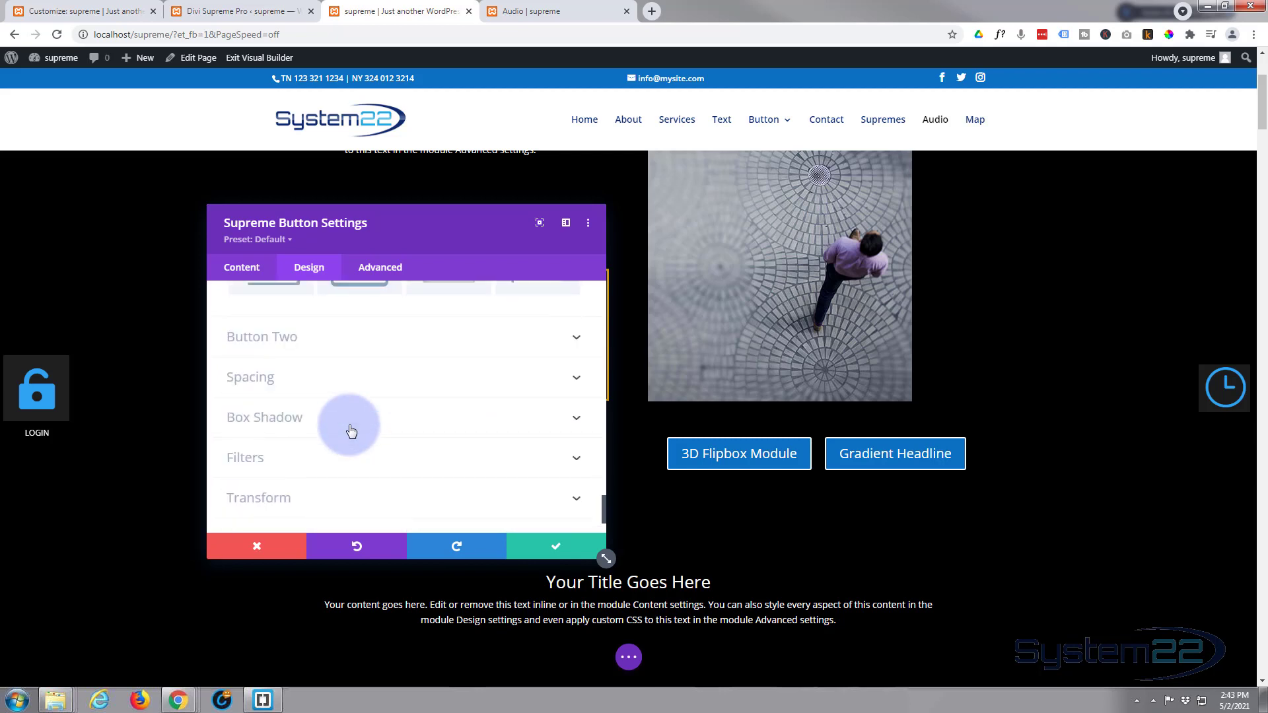
scroll(351, 432, down, 2)
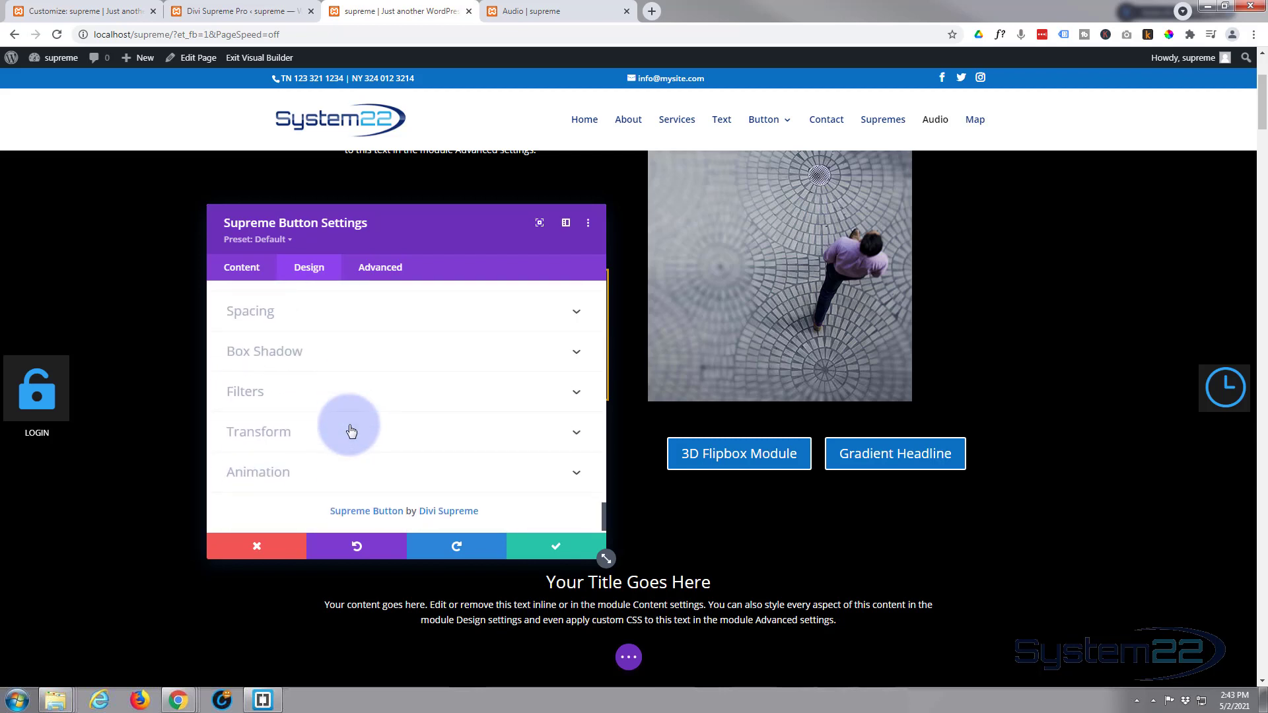
scroll(350, 431, down, 1)
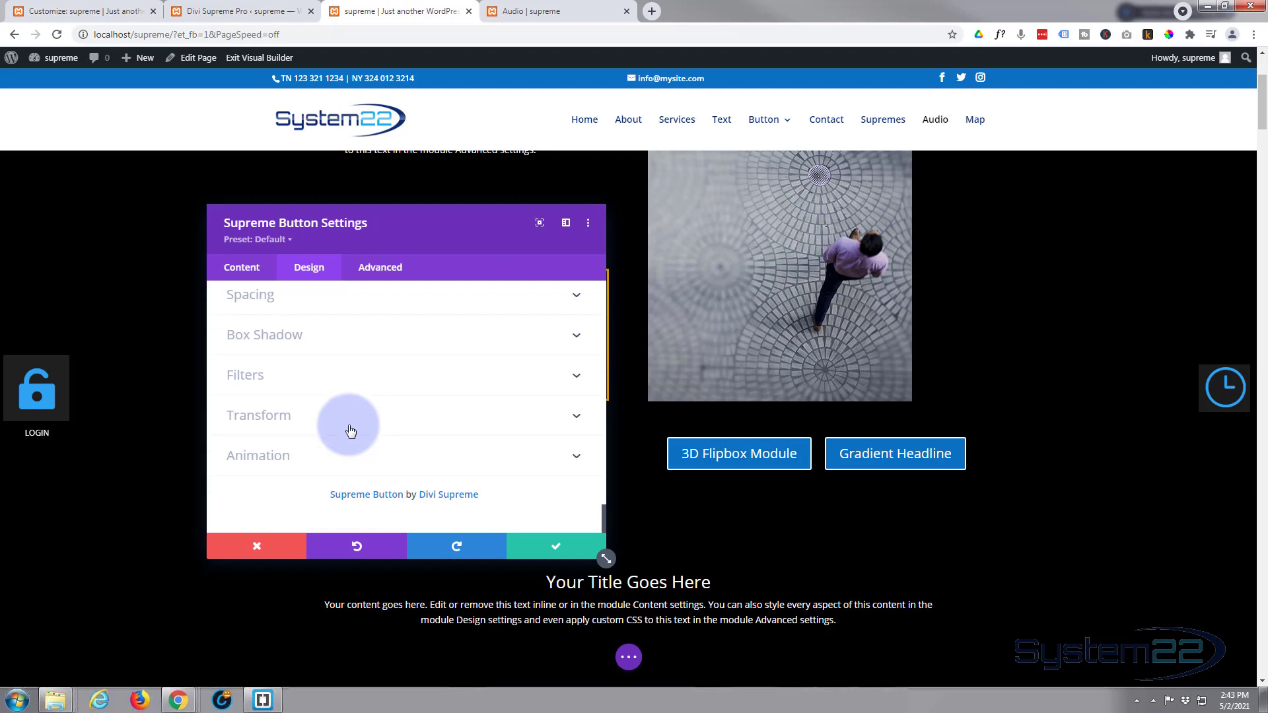
click(556, 551)
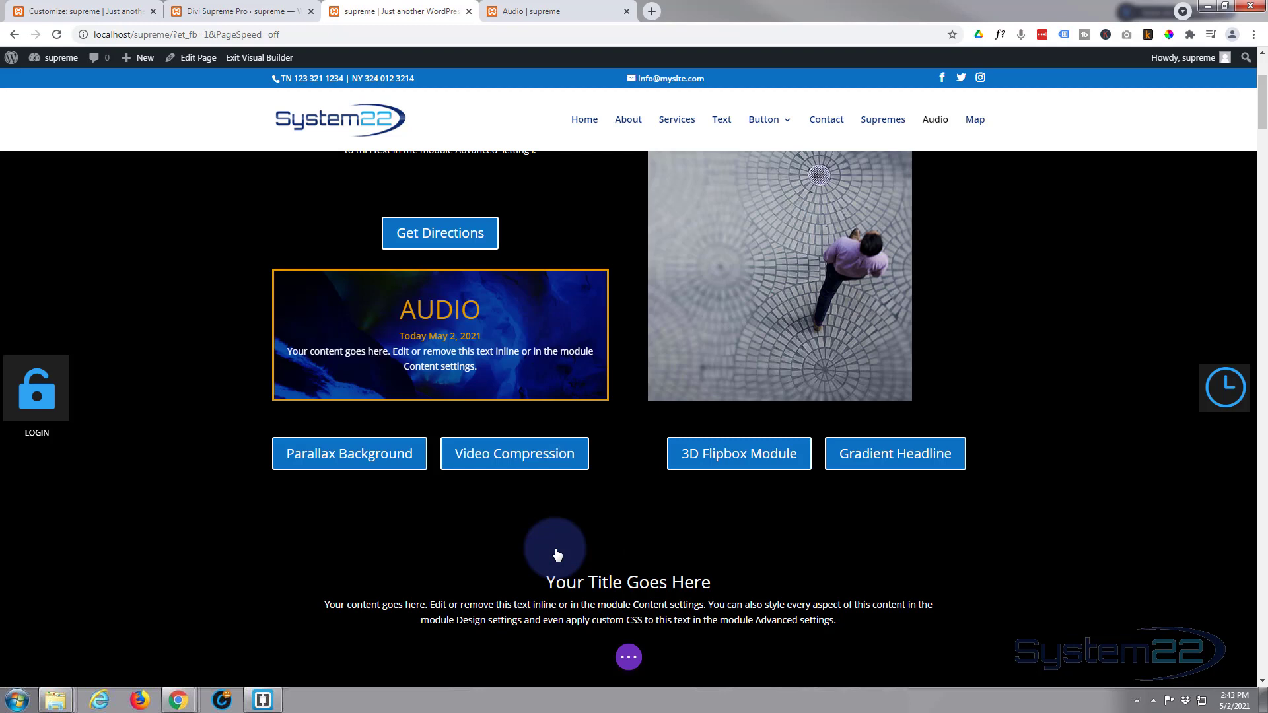
click(628, 657)
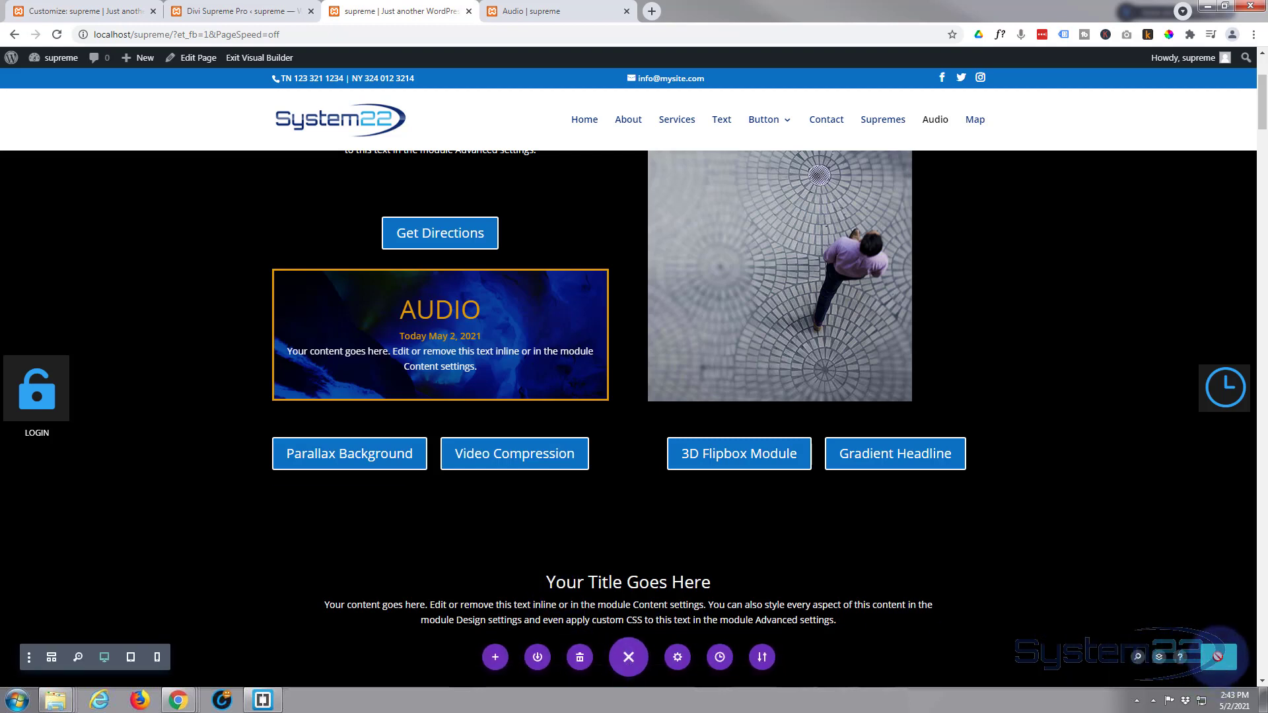
click(252, 59)
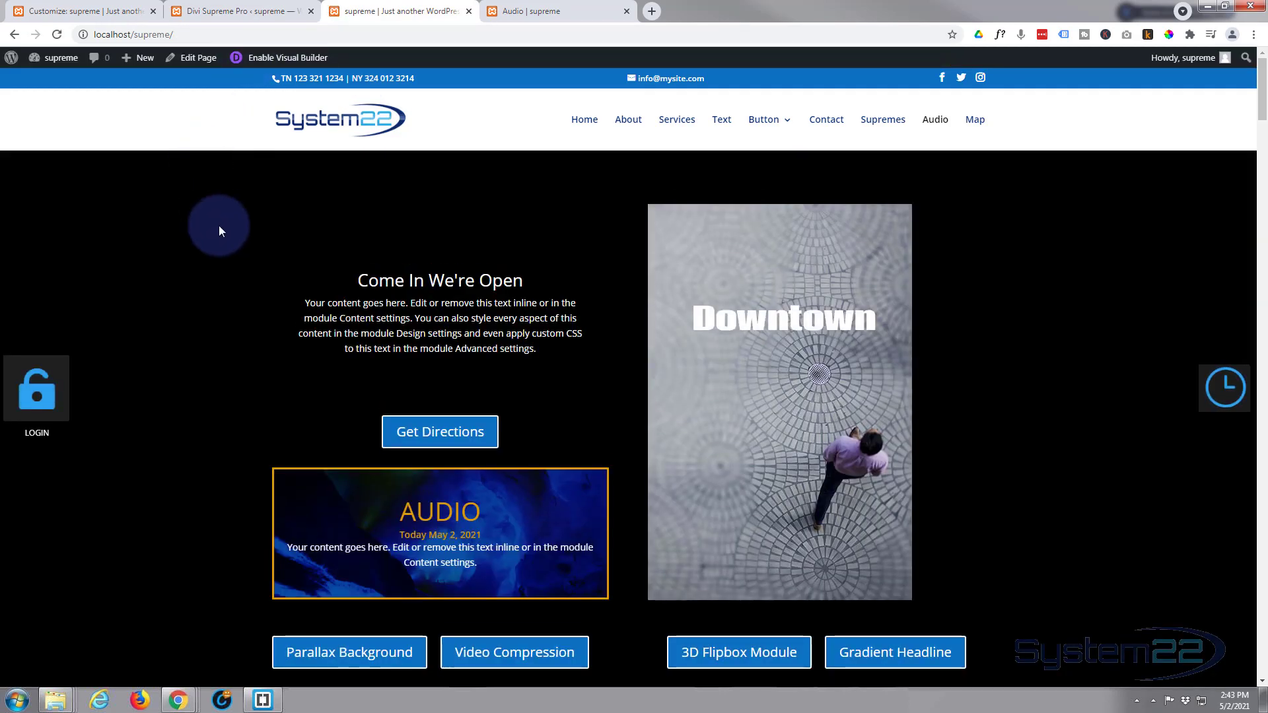
Test the 3D Flipbox Module button on the live page by playing its lightbox video and closing it.
scroll(215, 275, down, 2)
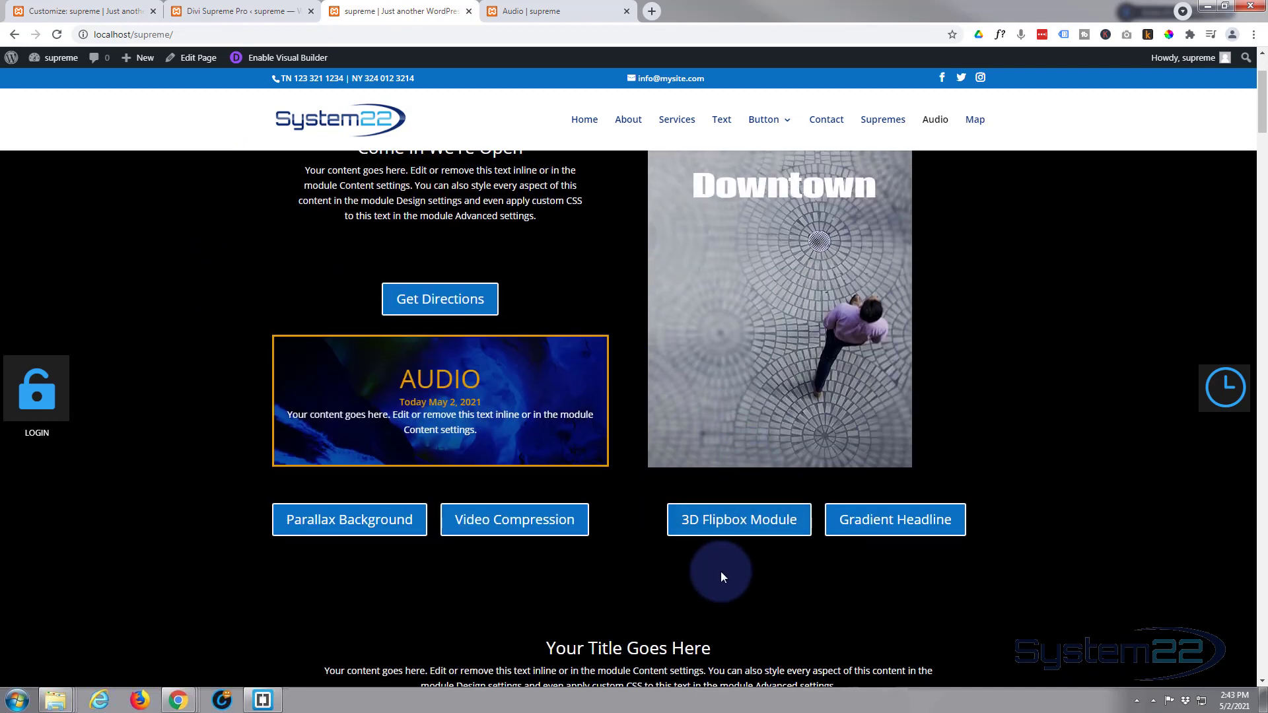
click(713, 523)
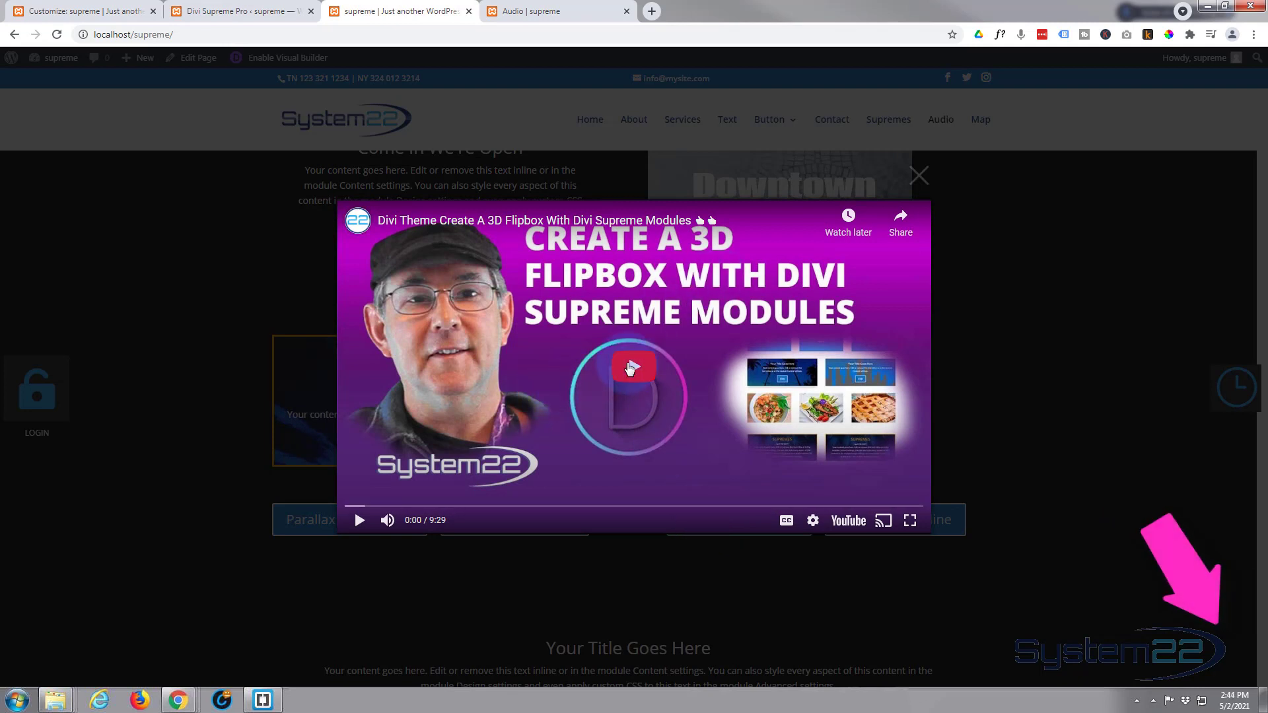
click(567, 392)
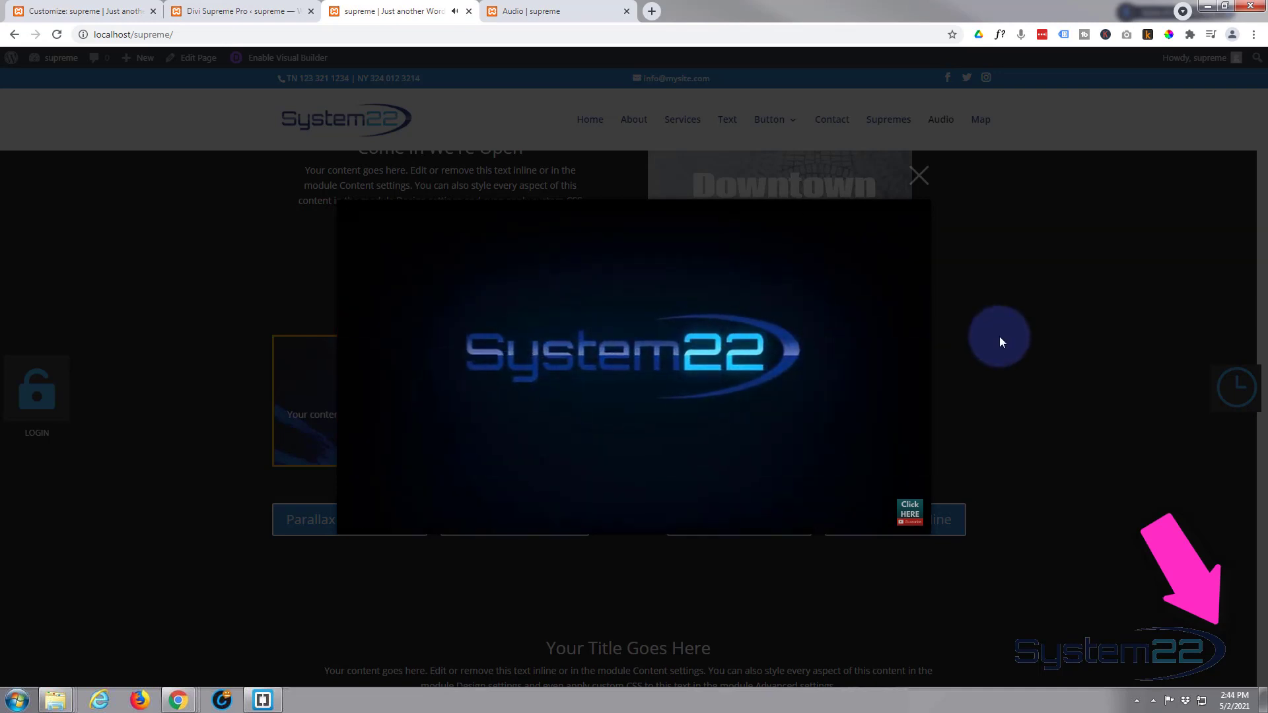
click(918, 176)
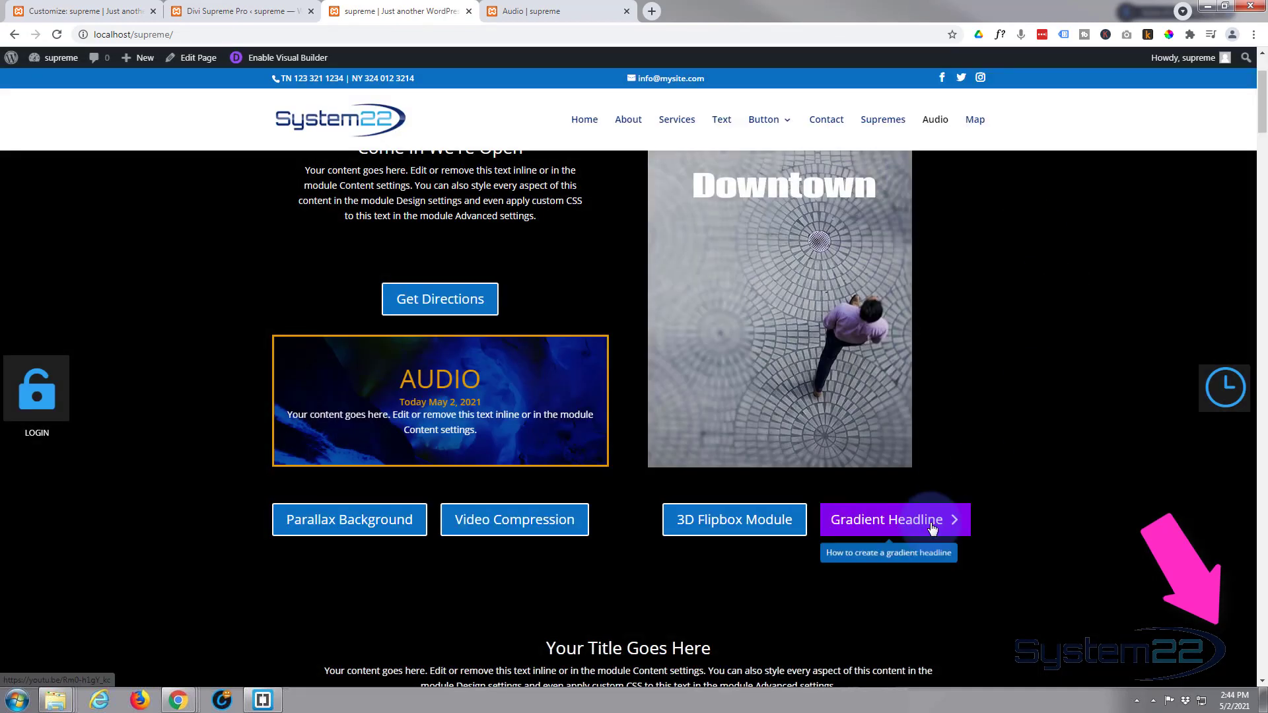
Test the Gradient Headline button by playing its lightbox video and closing it, and reopen and dismiss the lightbox once more.
click(932, 521)
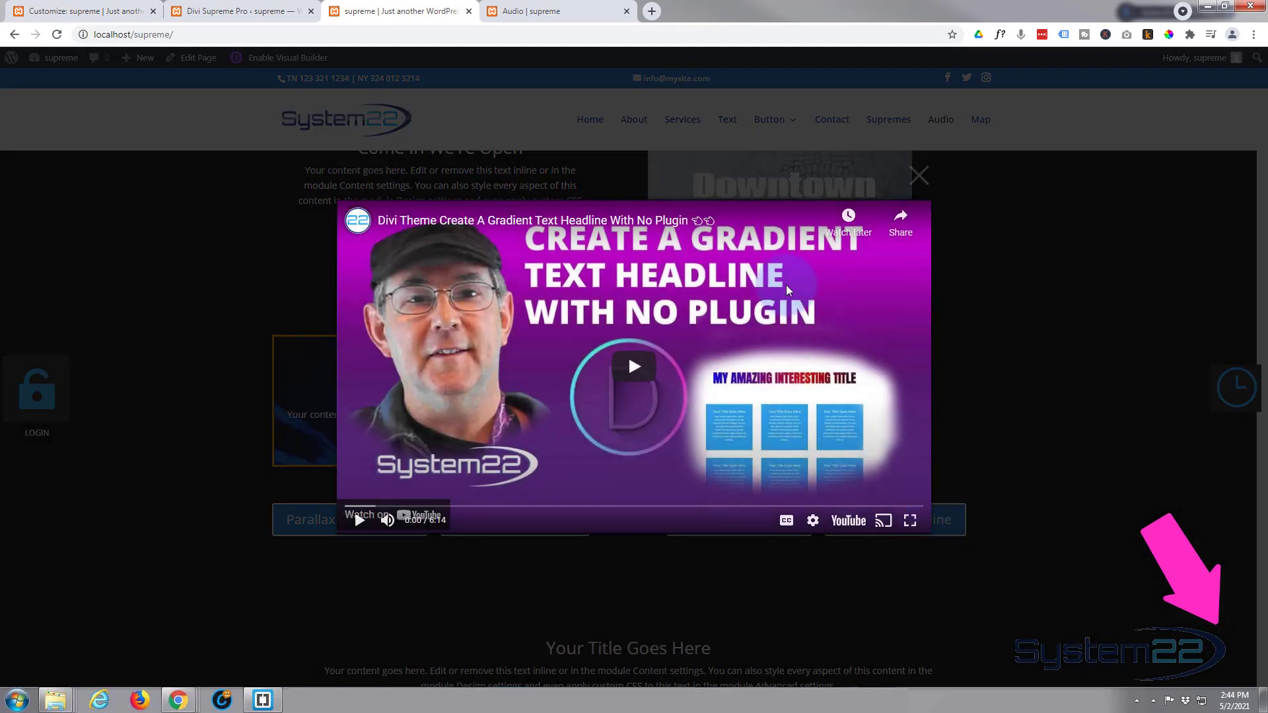
click(634, 366)
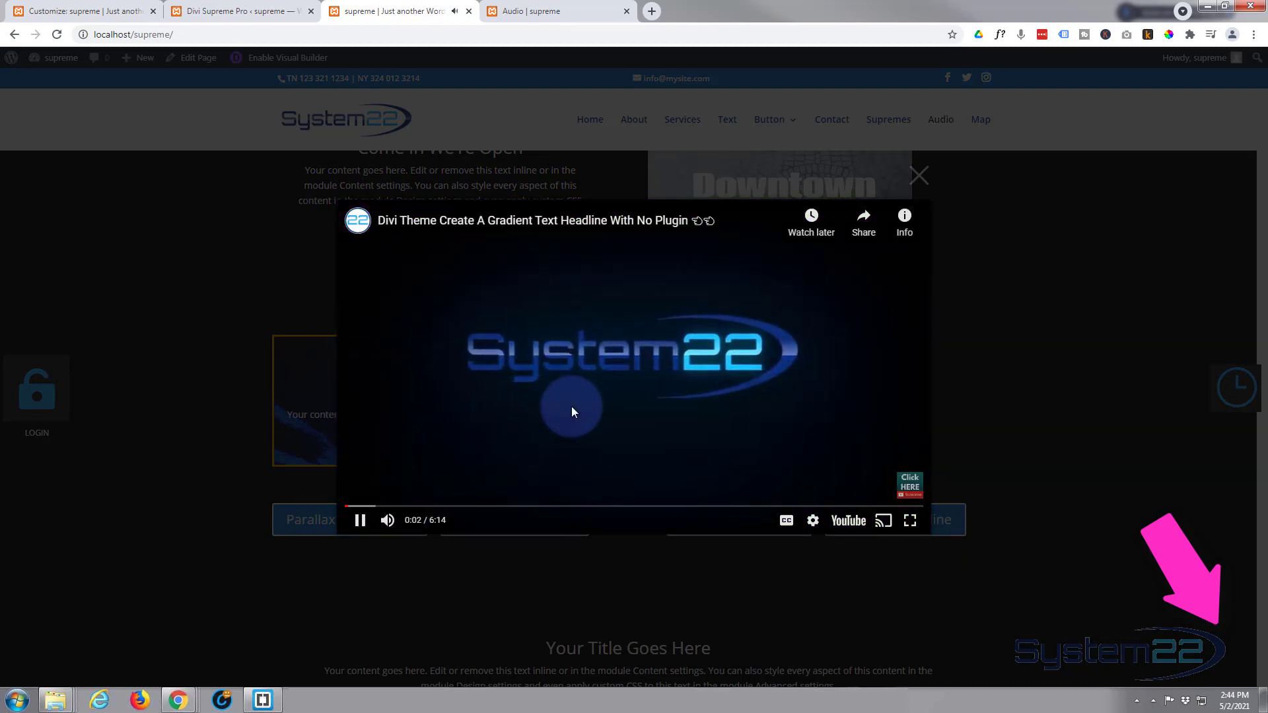
click(928, 184)
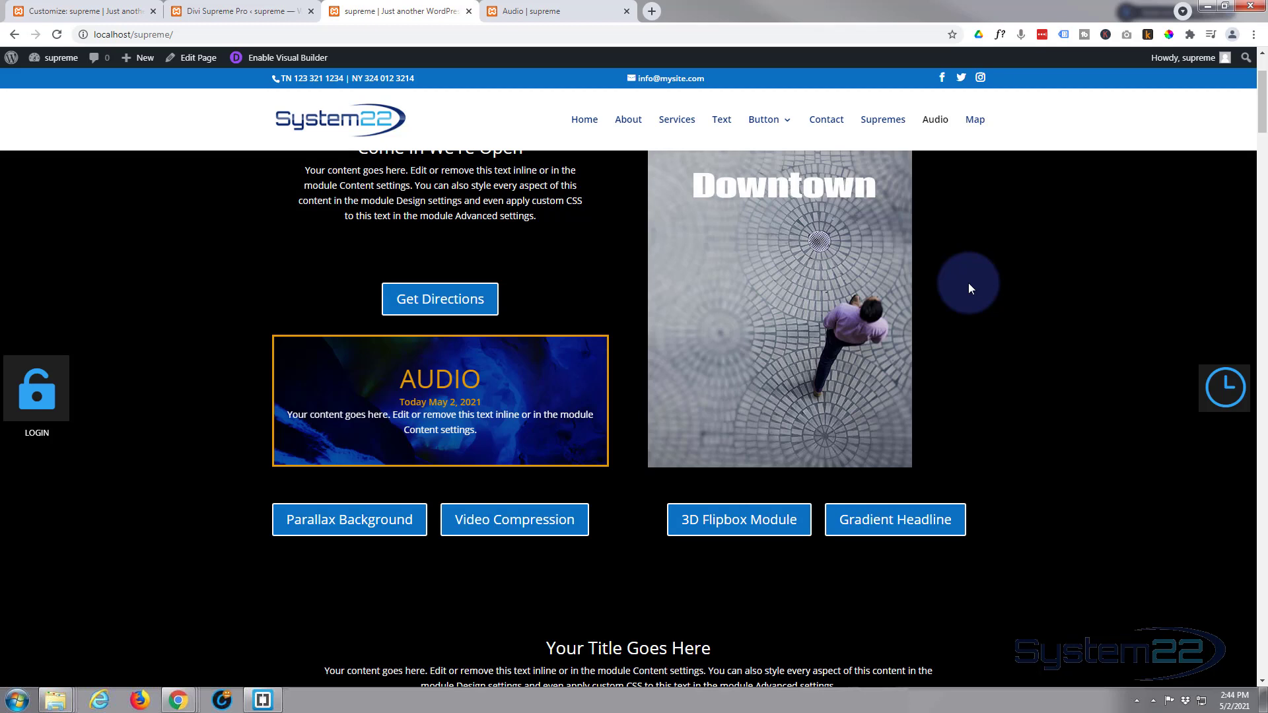
click(911, 519)
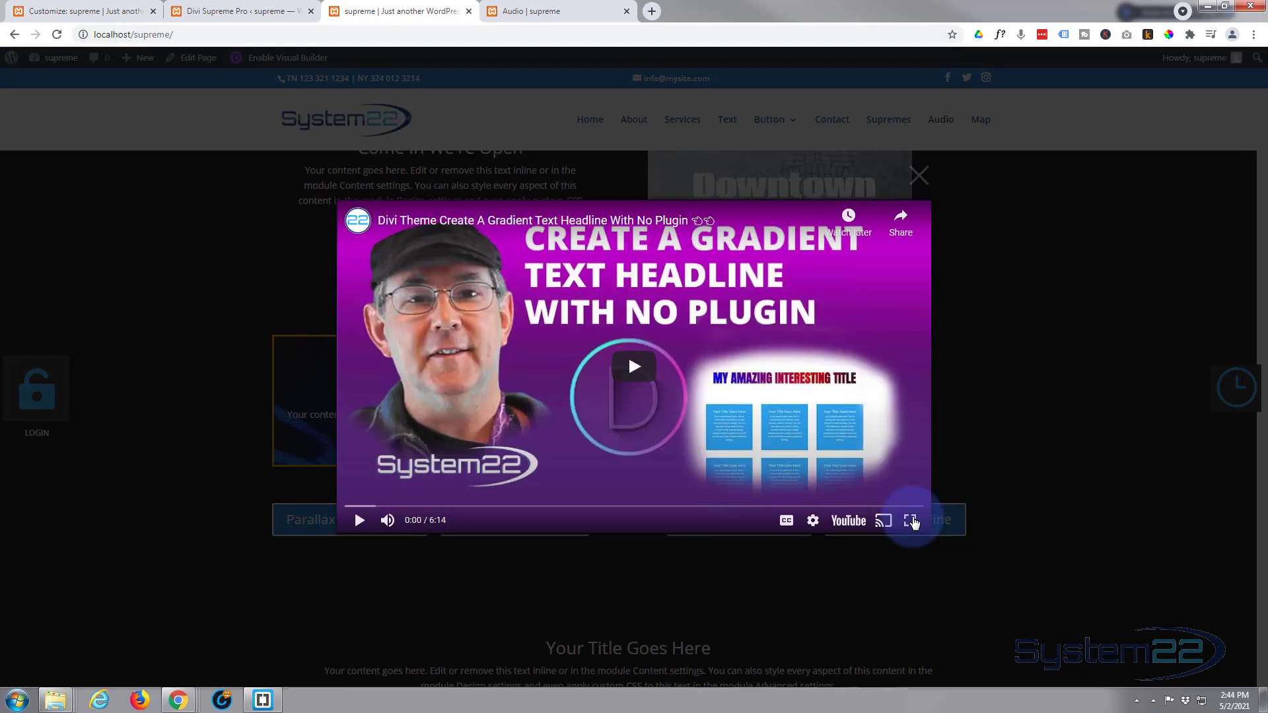
click(964, 452)
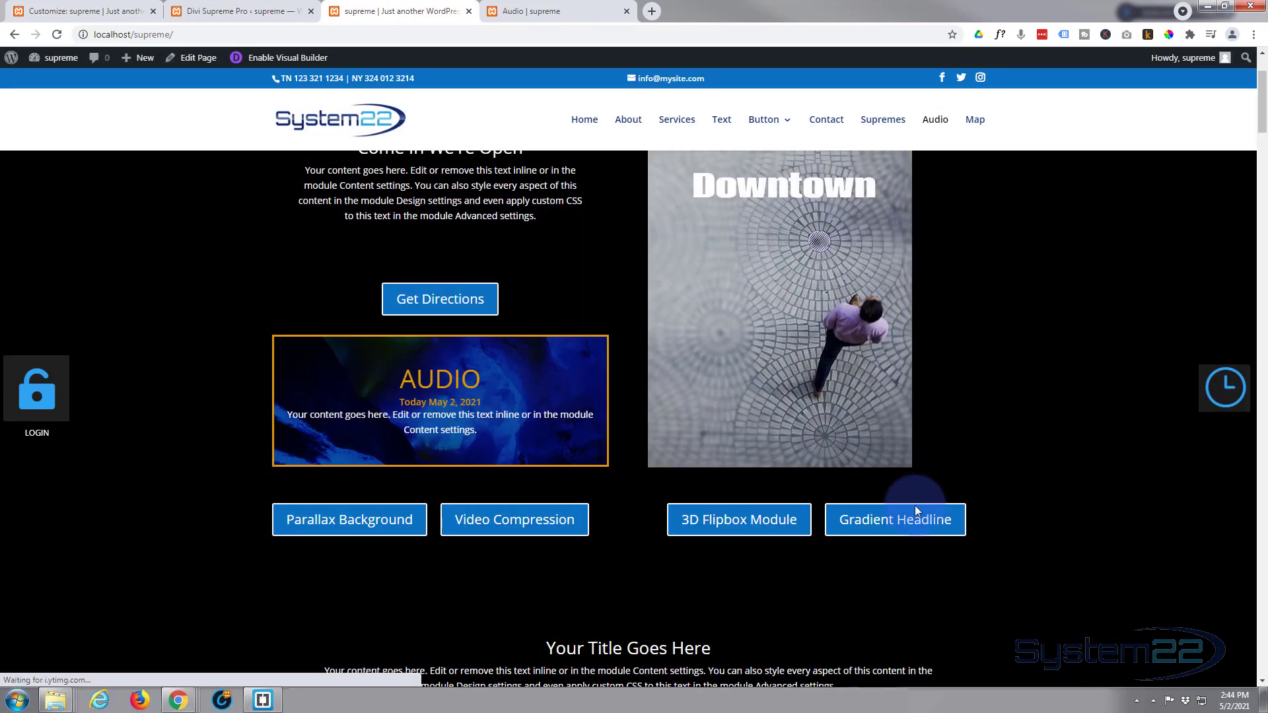